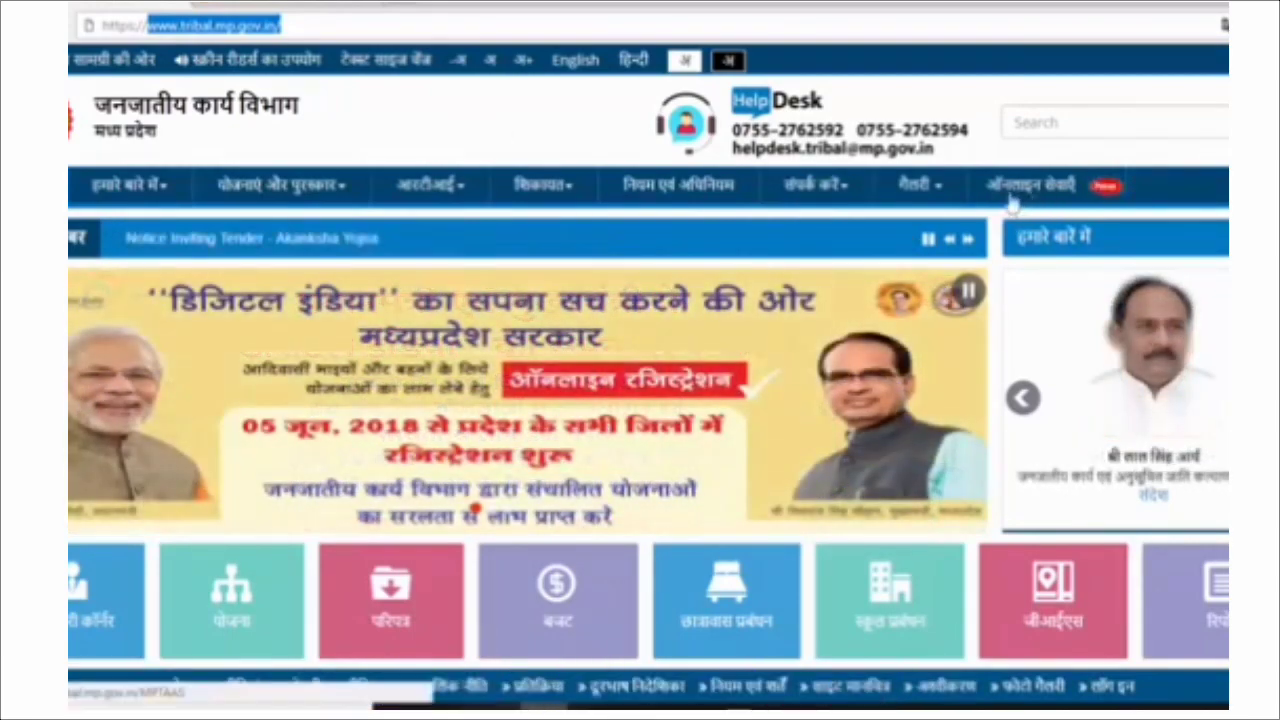
# Go to the PIUtest MPTAAS login page and open the new beneficiary profile registration link.
pyautogui.click(1020, 190)
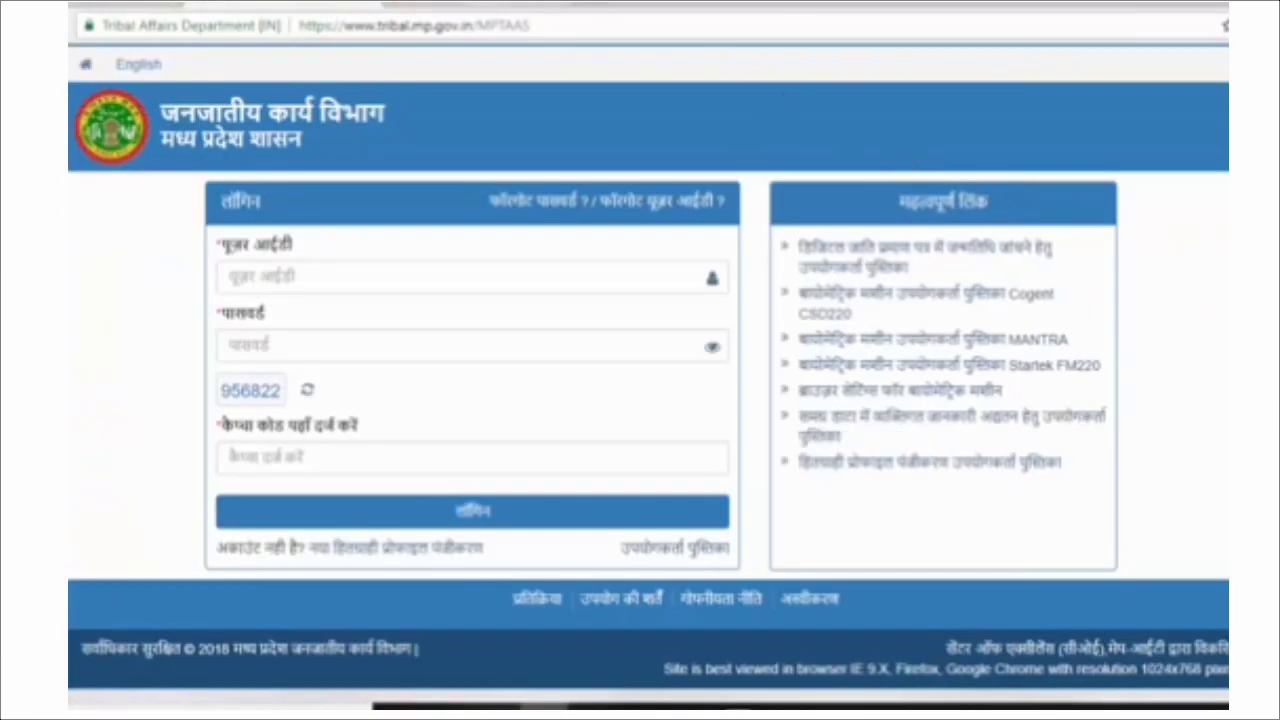
pyautogui.click(500, 4)
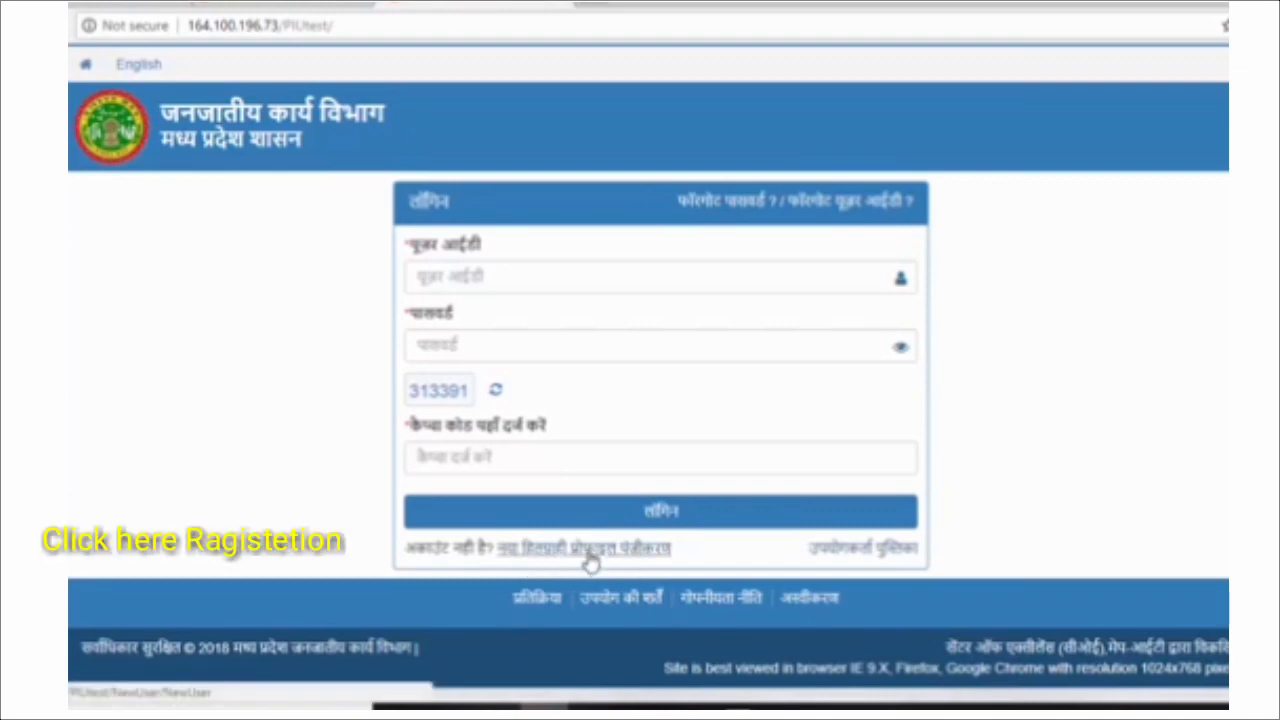
pyautogui.click(588, 560)
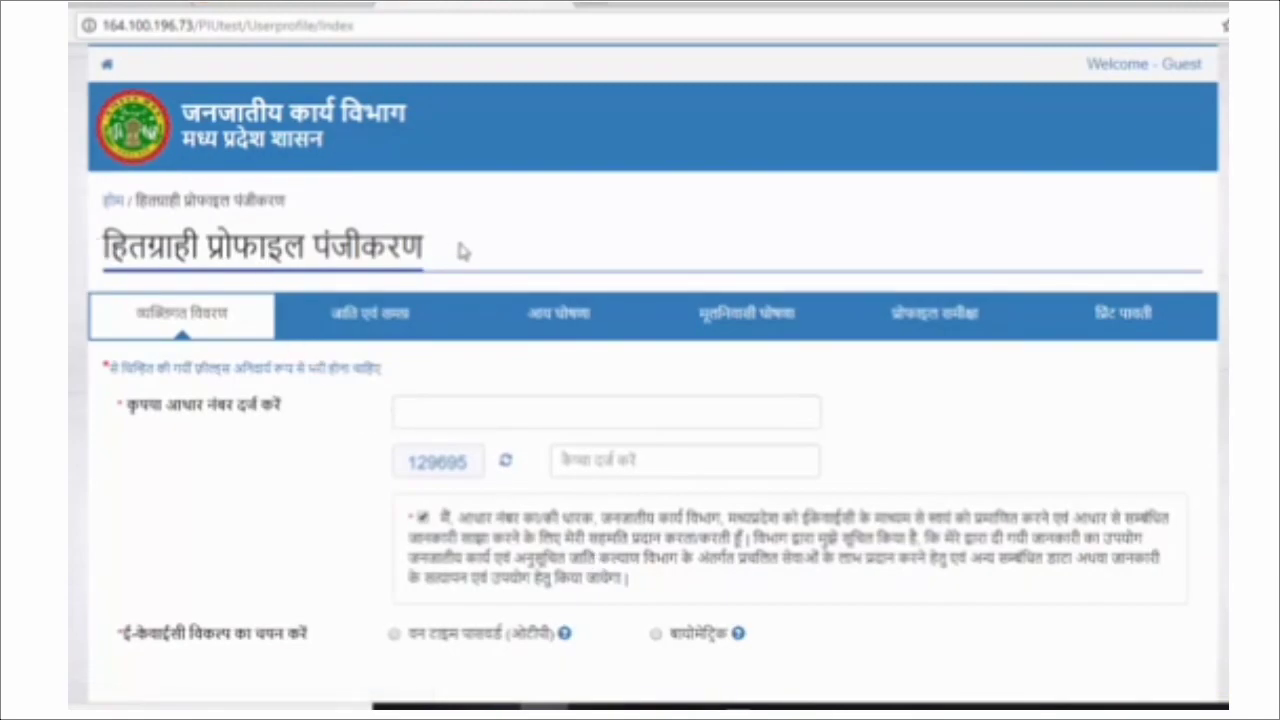
# Enter the applicant's Aadhaar number and the captcha 813298 on the registration form.
pyautogui.scroll(-1, 476, 254)
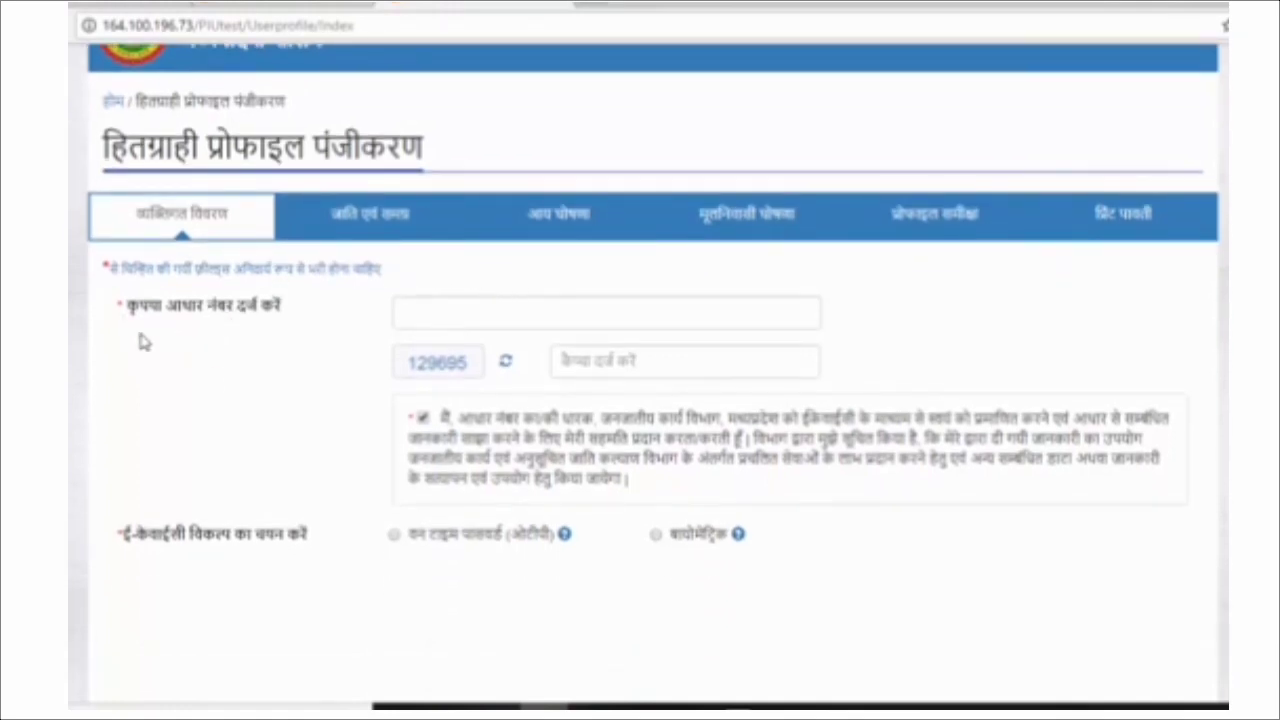
pyautogui.click(415, 310)
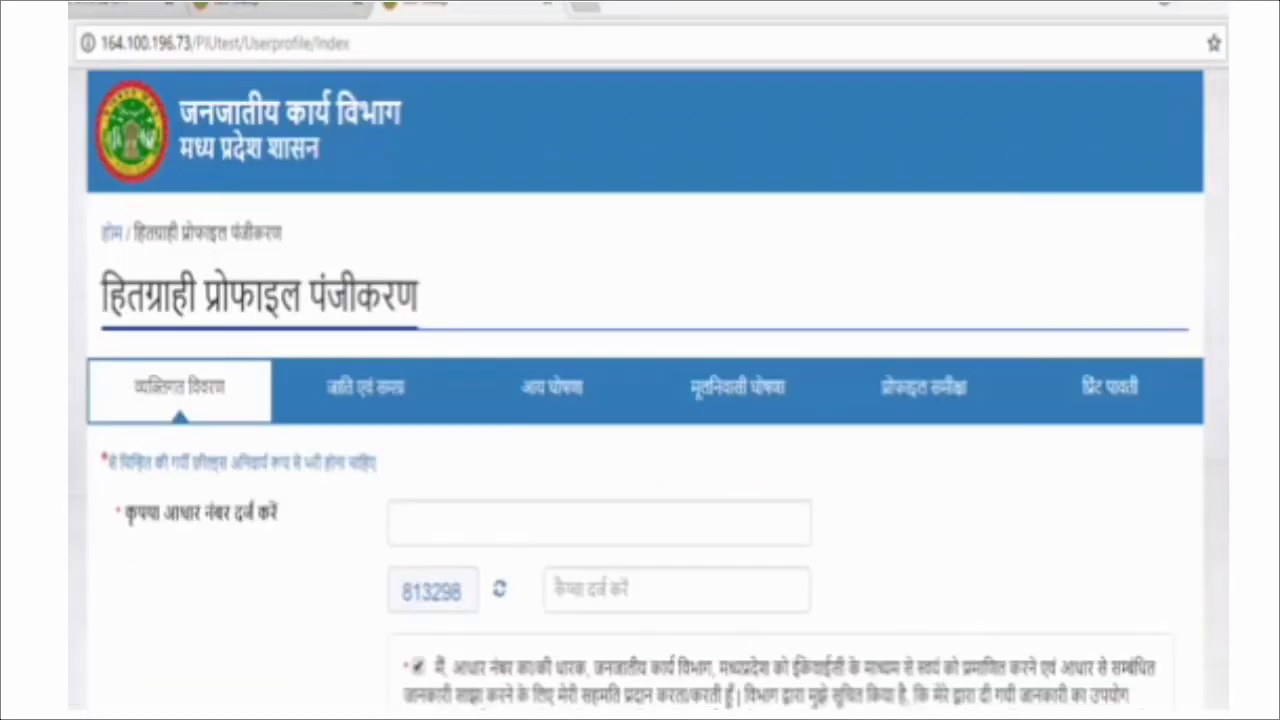
pyautogui.click(578, 510)
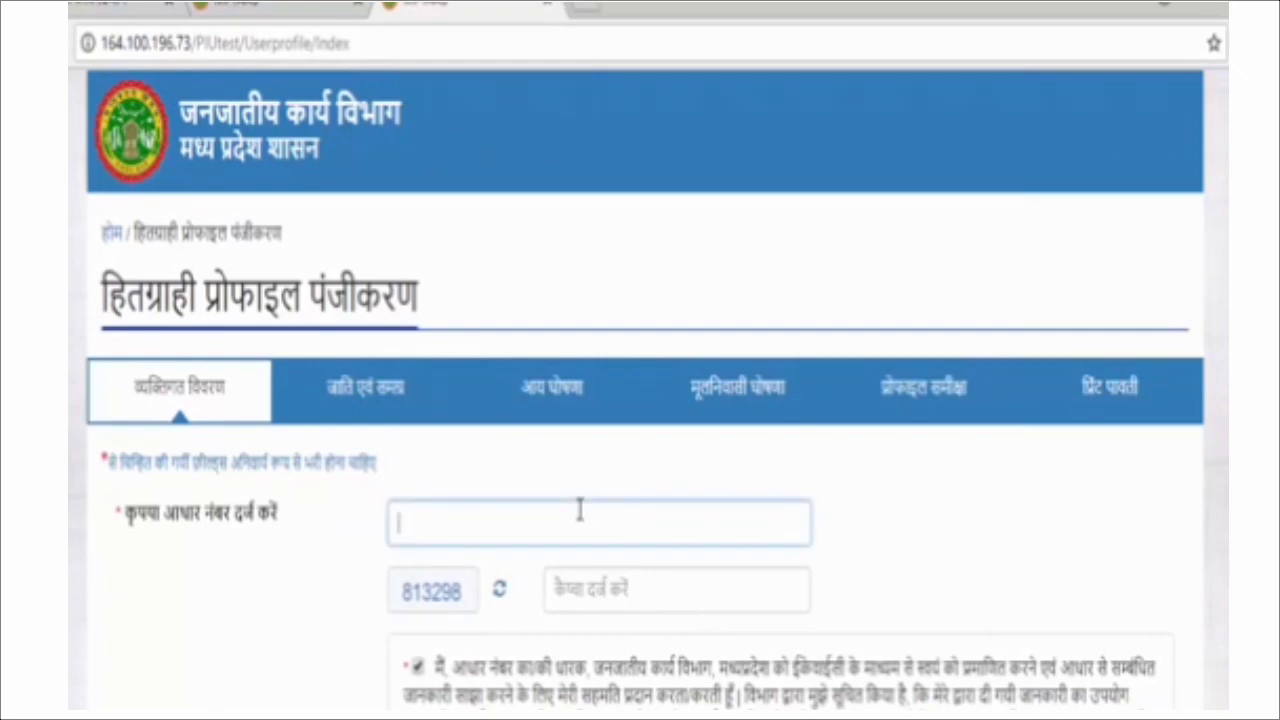
pyautogui.write('9')
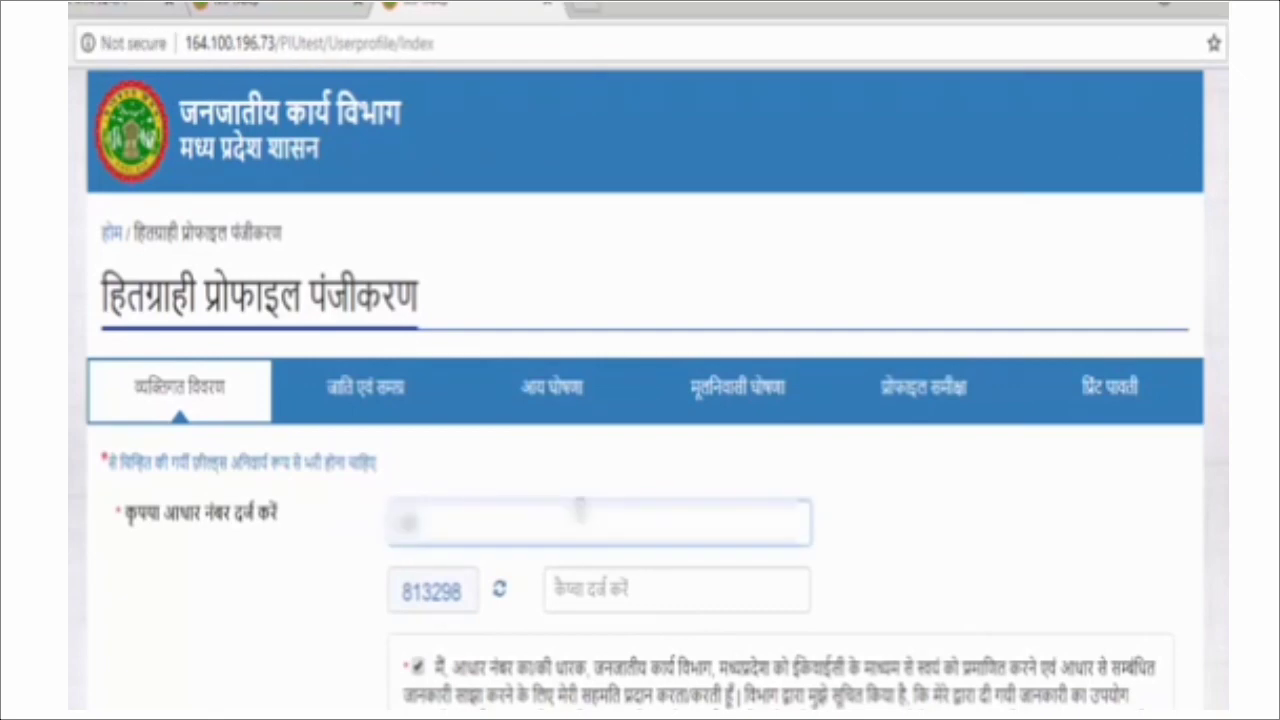
pyautogui.write('12')
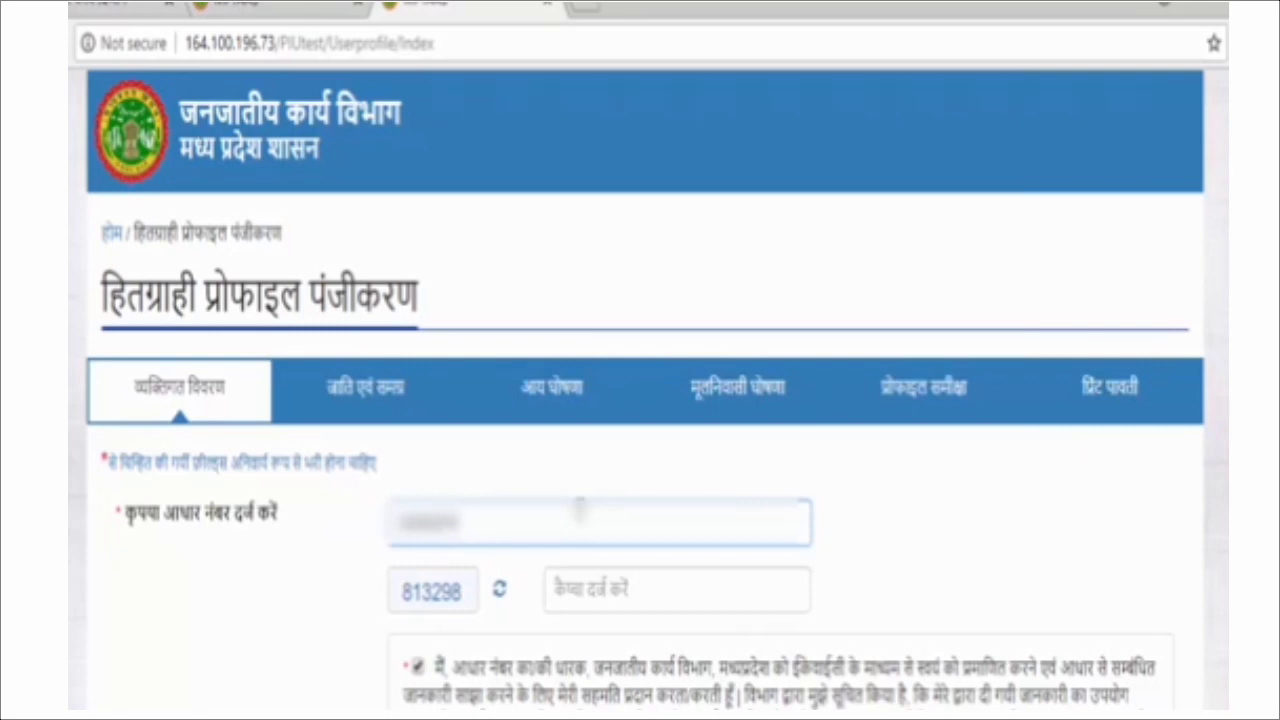
pyautogui.write('34')
pyautogui.click(575, 597)
pyautogui.write('813298')
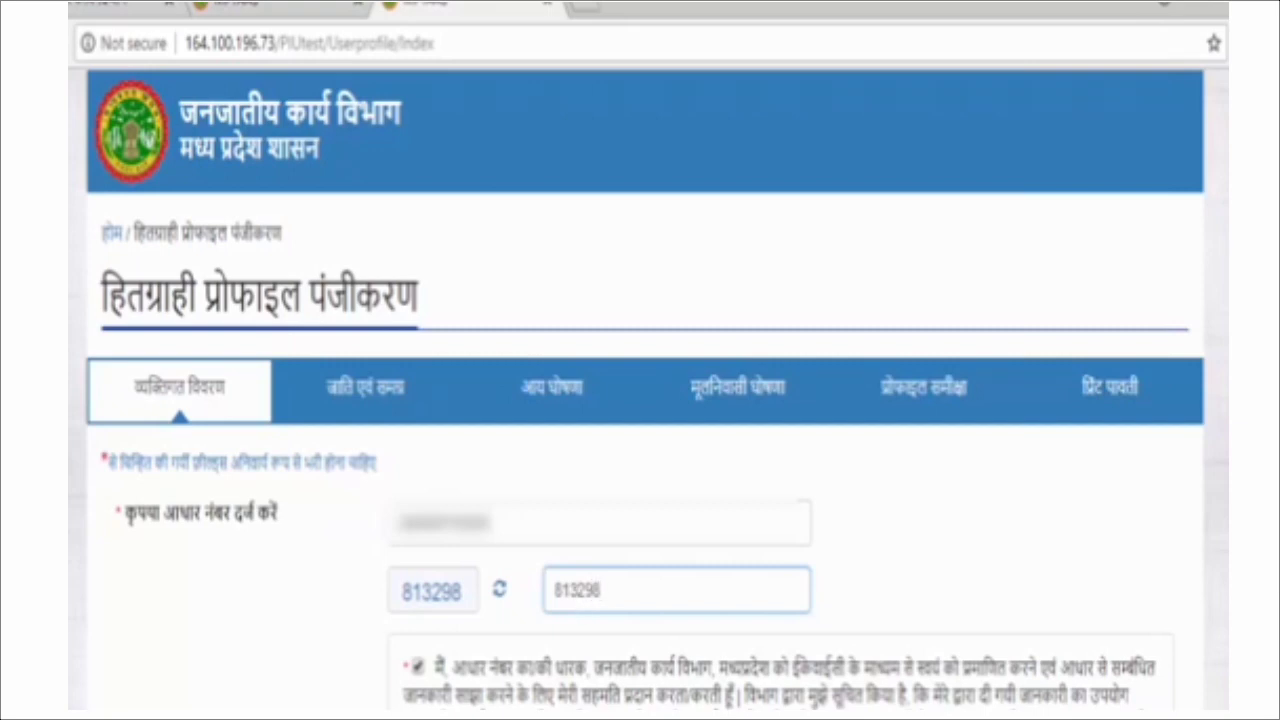
# Choose OTP as the e-KYC method and request the Aadhaar OTP.
pyautogui.scroll(-1, 400, 690)
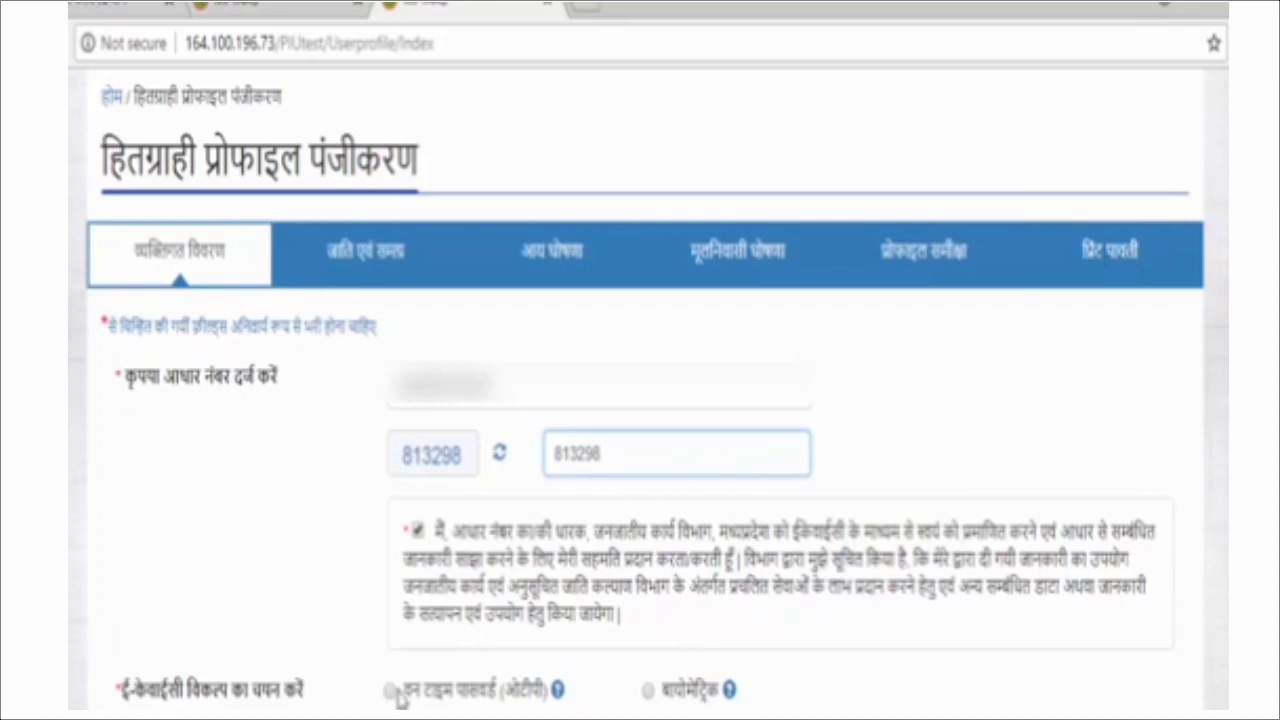
pyautogui.click(391, 692)
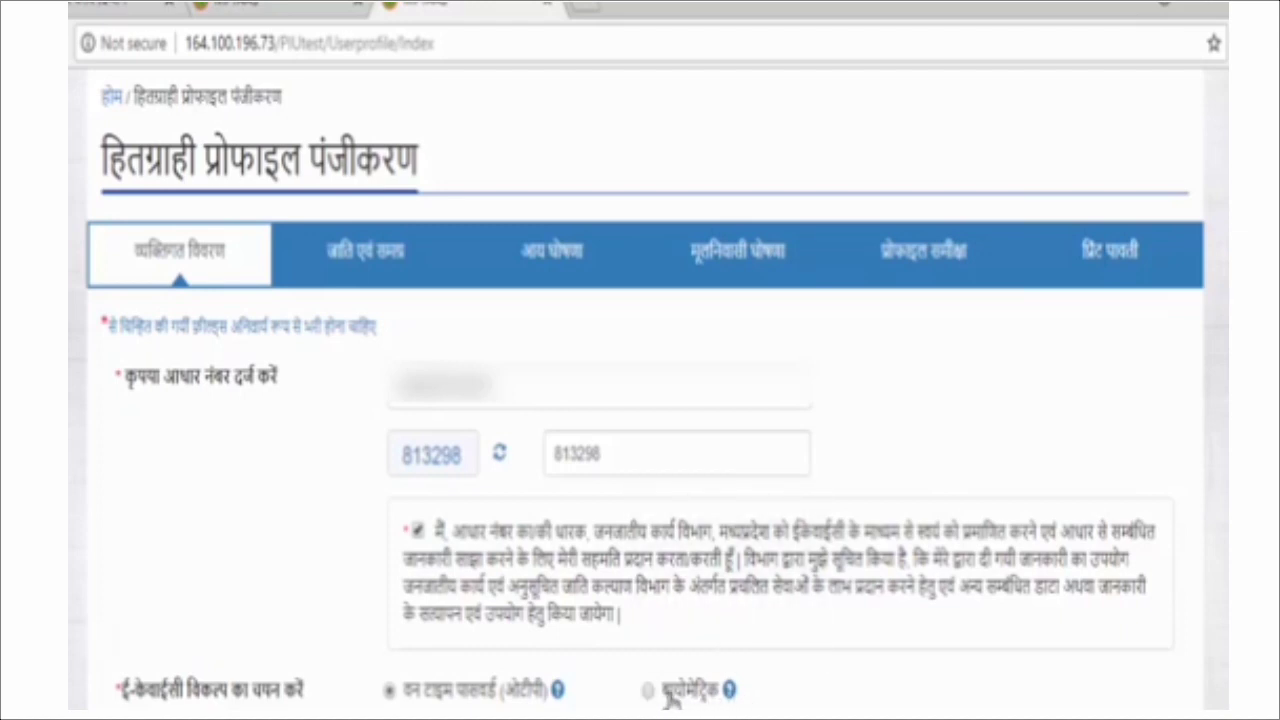
pyautogui.scroll(-2, 600, 690)
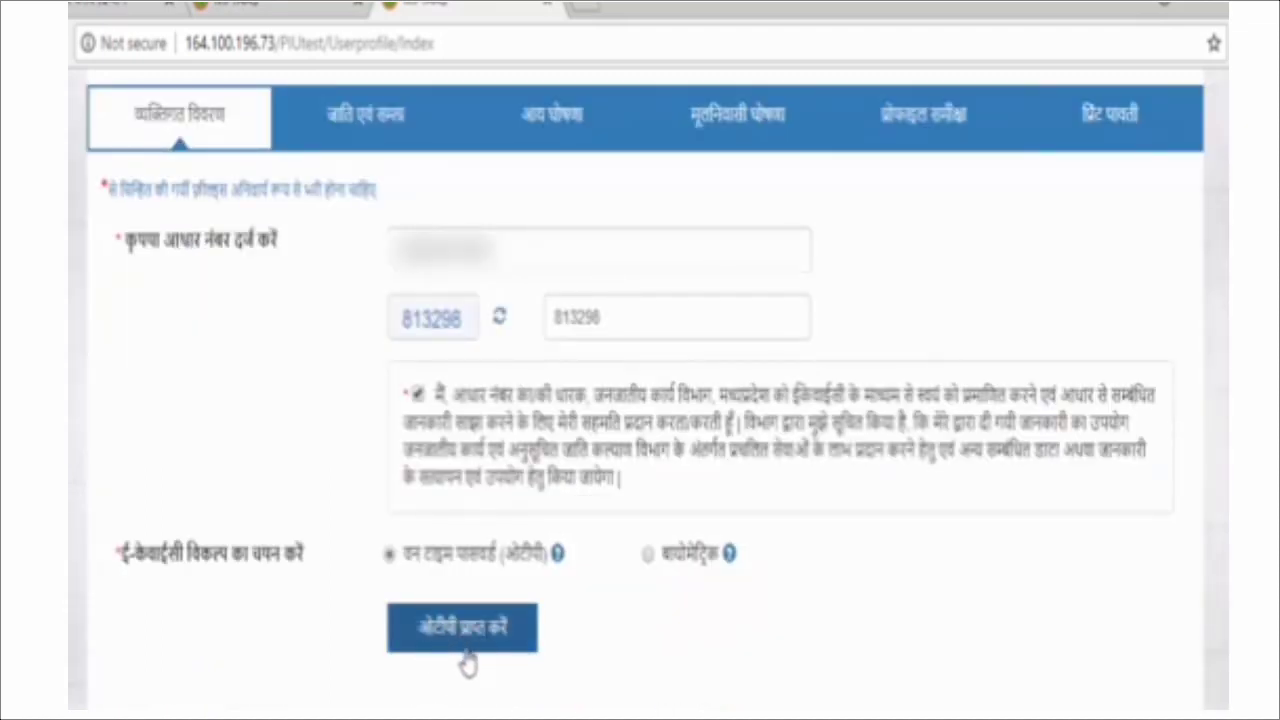
pyautogui.click(477, 645)
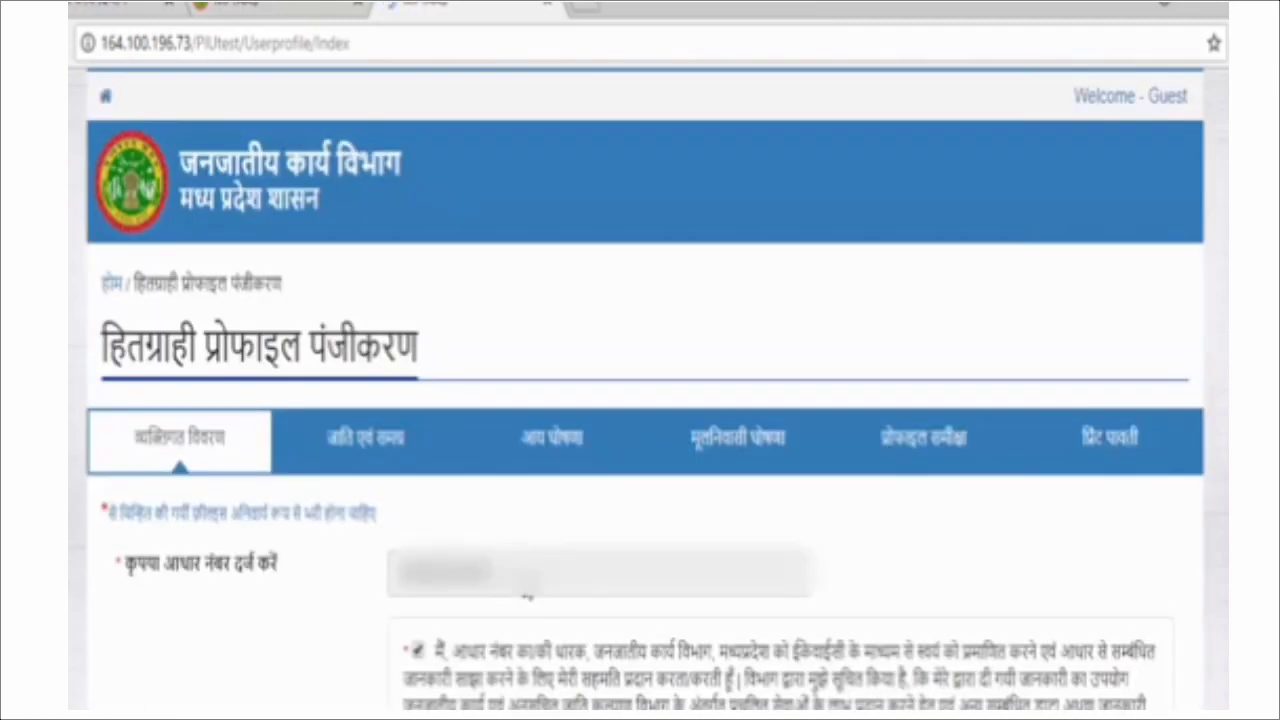
# Enter the received OTP and verify it so the Aadhaar details auto-fill.
pyautogui.scroll(-3, 500, 565)
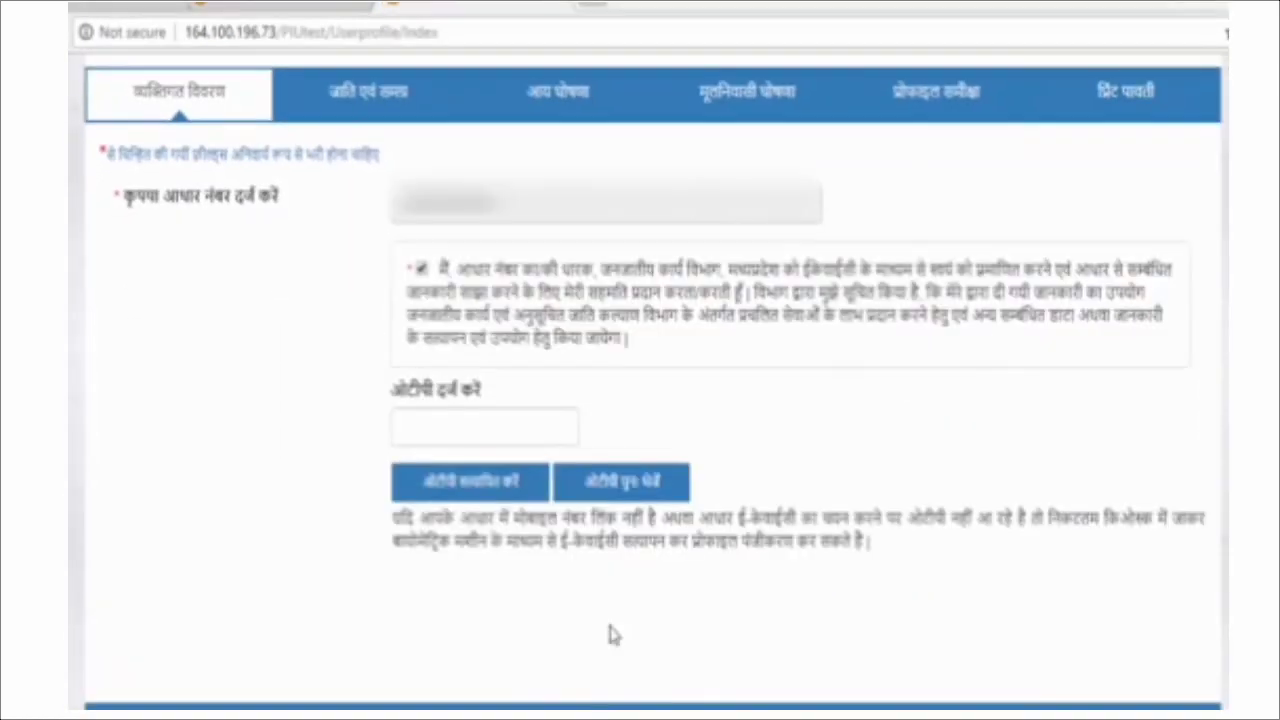
pyautogui.click(465, 429)
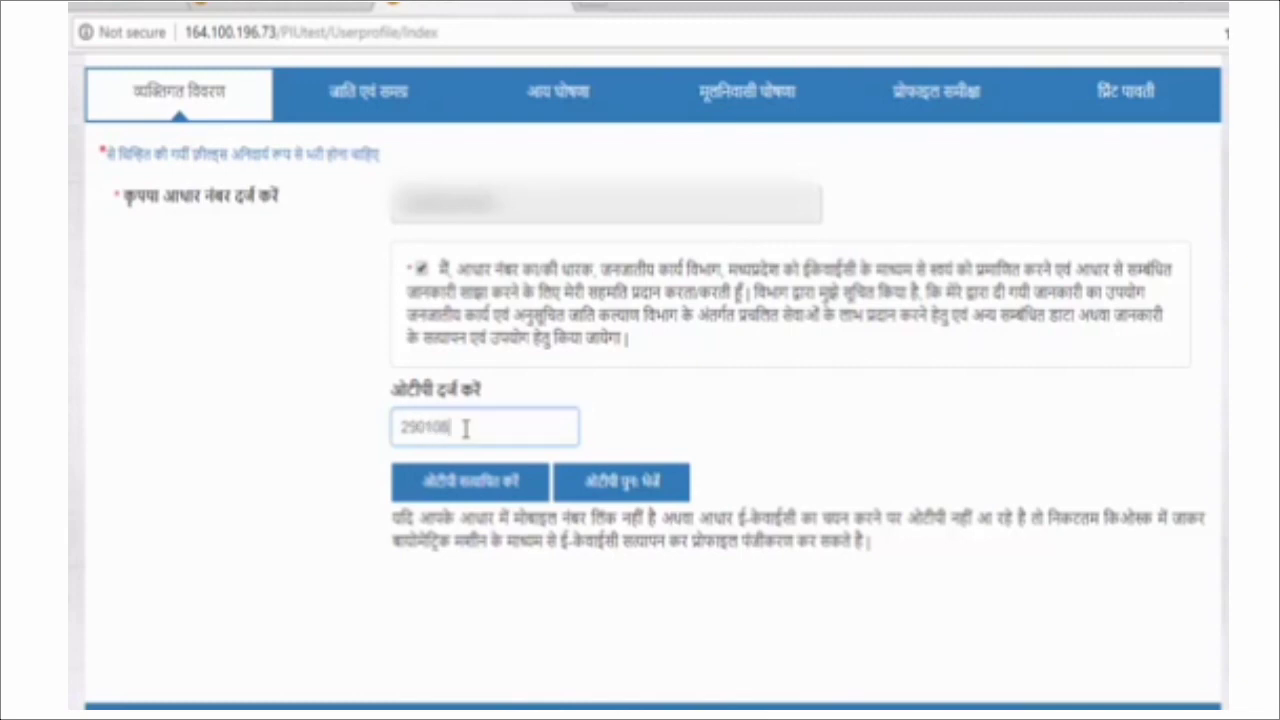
pyautogui.click(520, 481)
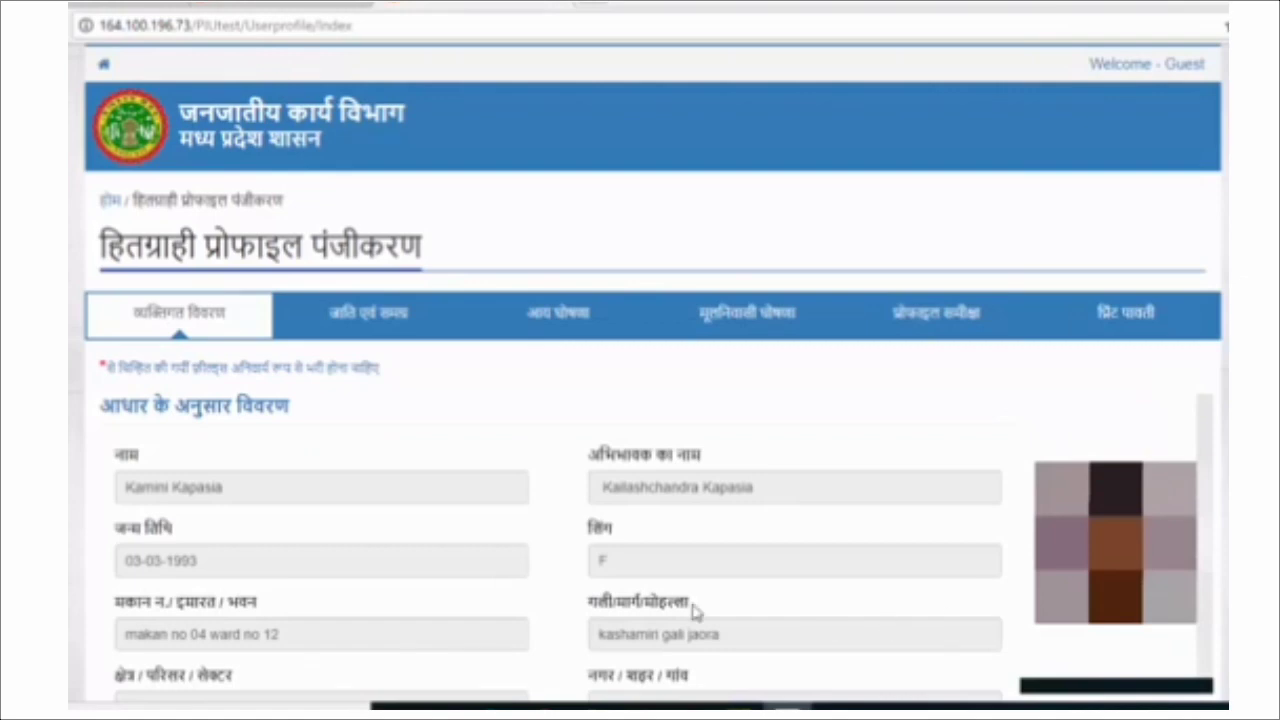
pyautogui.scroll(-1, 548, 485)
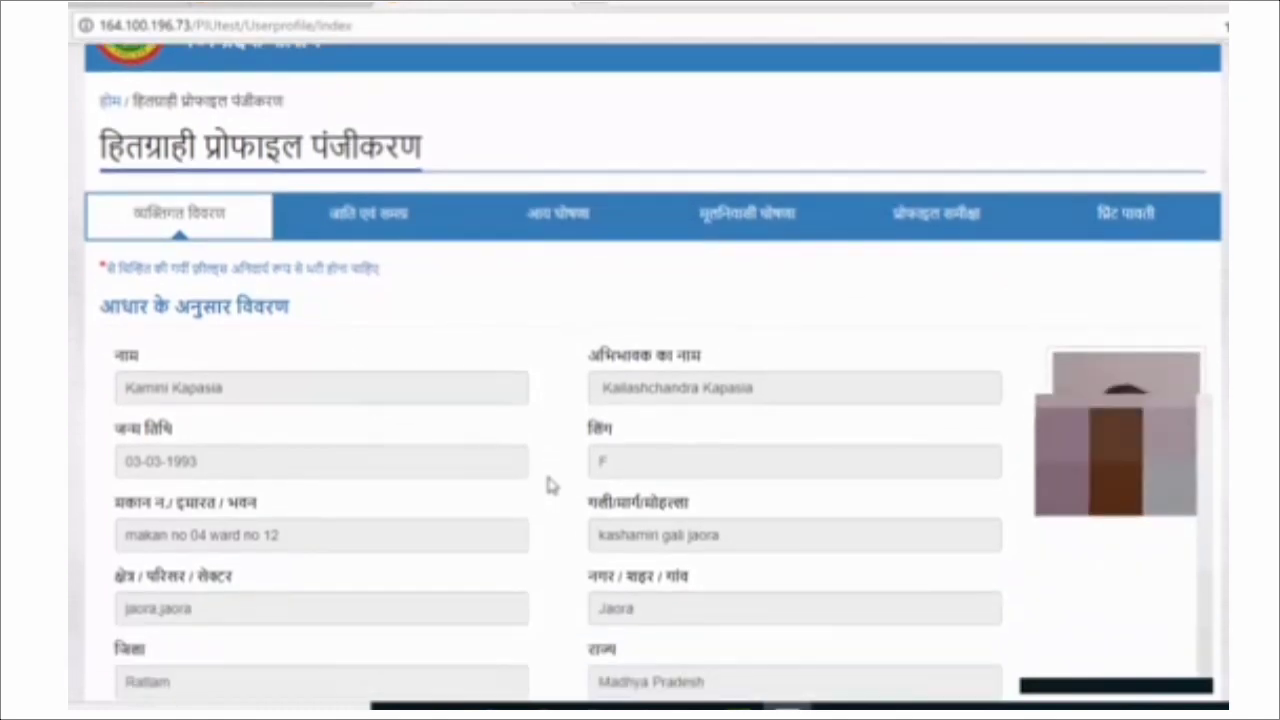
pyautogui.scroll(-4, 548, 485)
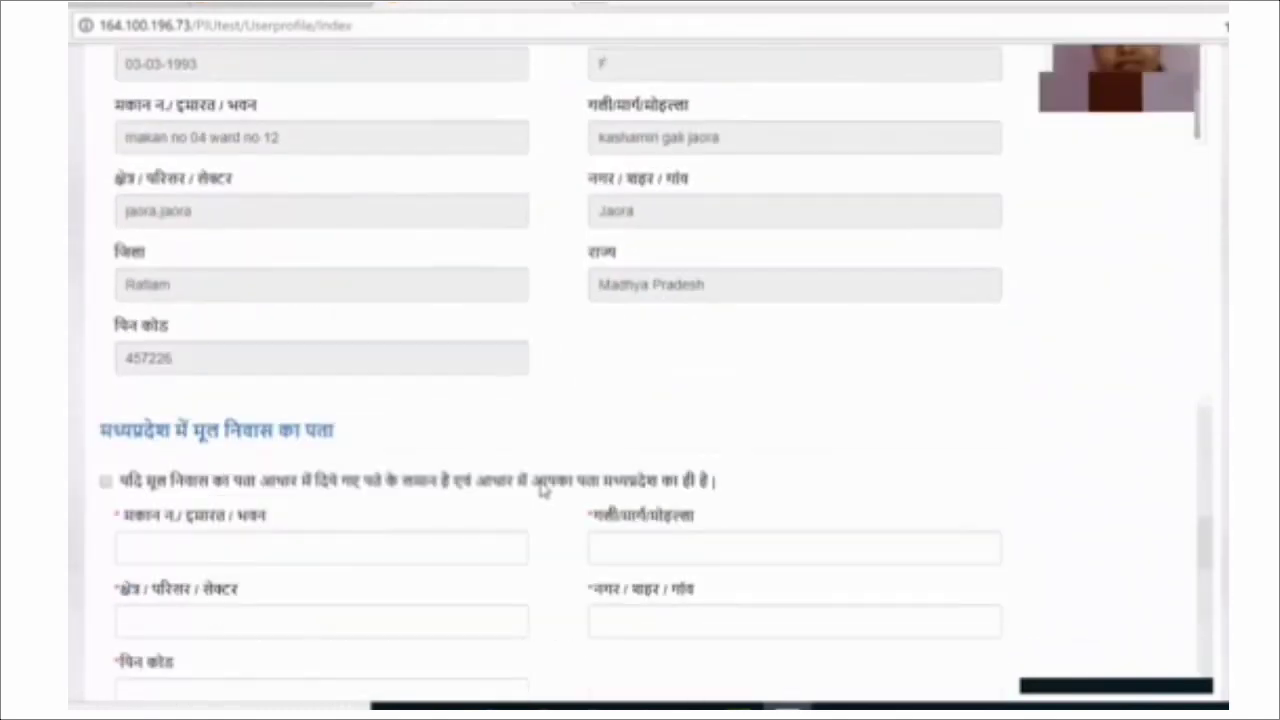
pyautogui.scroll(-2, 471, 586)
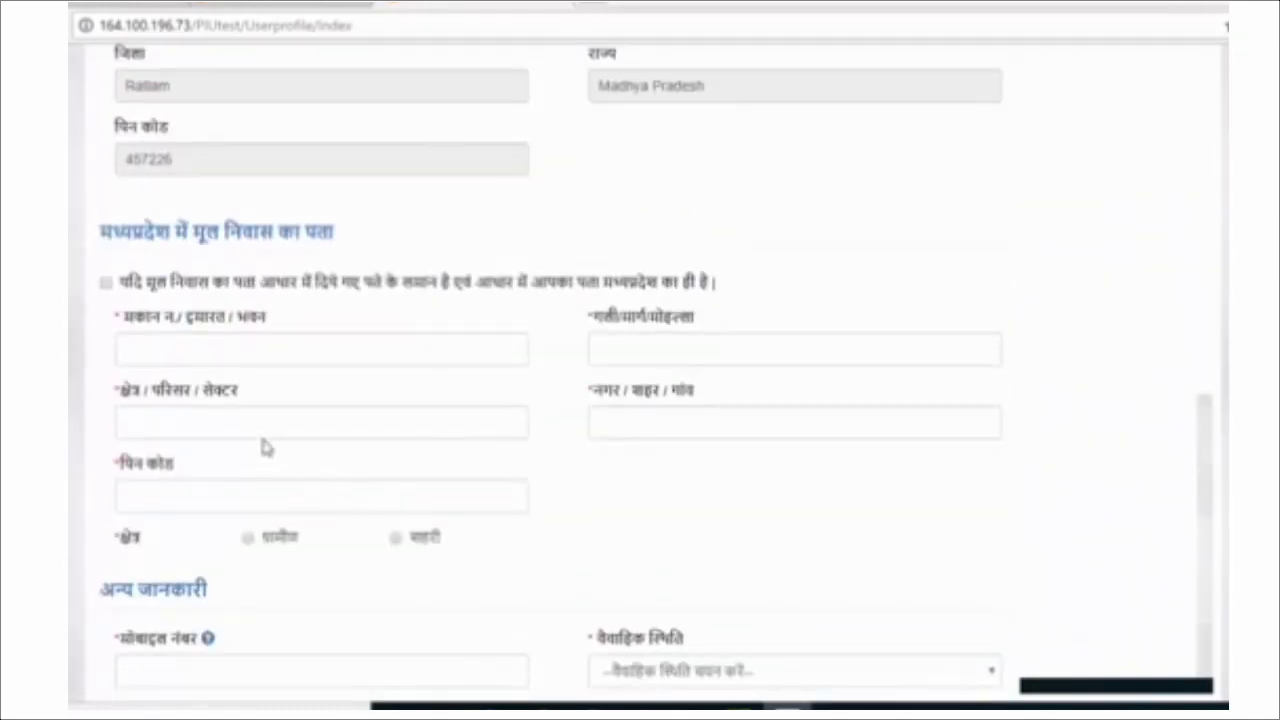
pyautogui.click(180, 350)
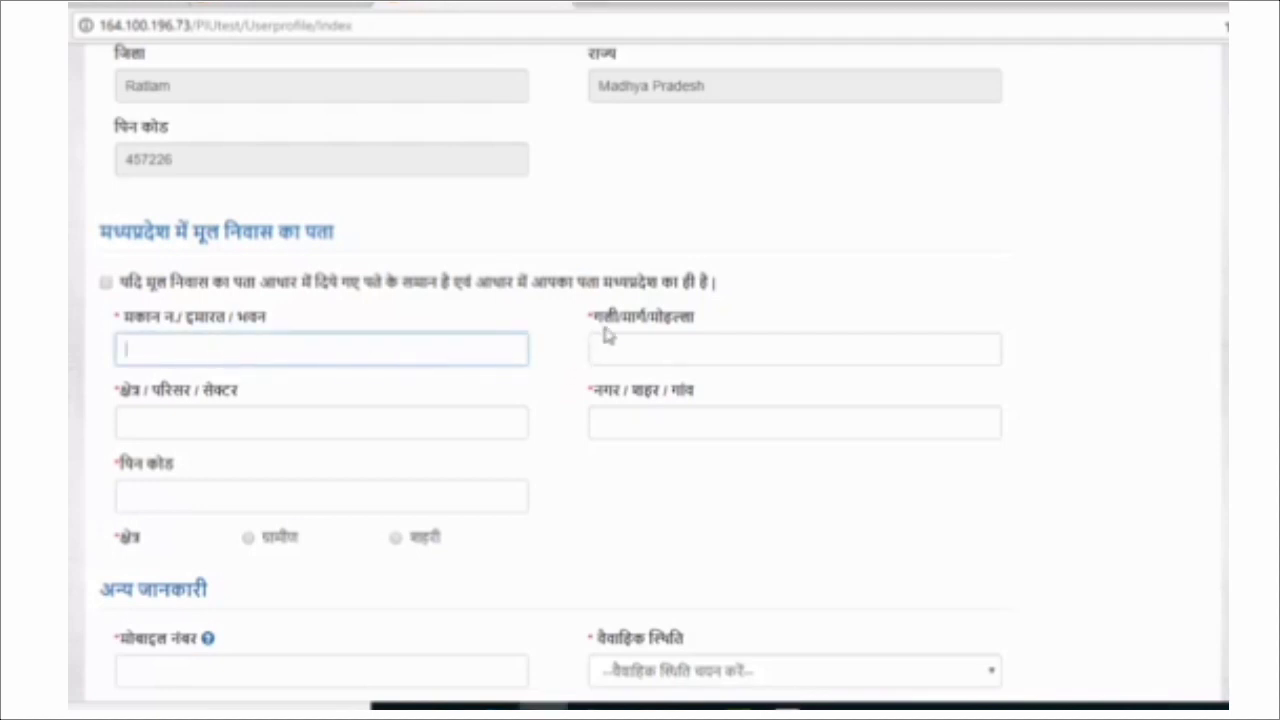
pyautogui.click(676, 351)
pyautogui.click(195, 425)
pyautogui.click(643, 420)
pyautogui.click(199, 497)
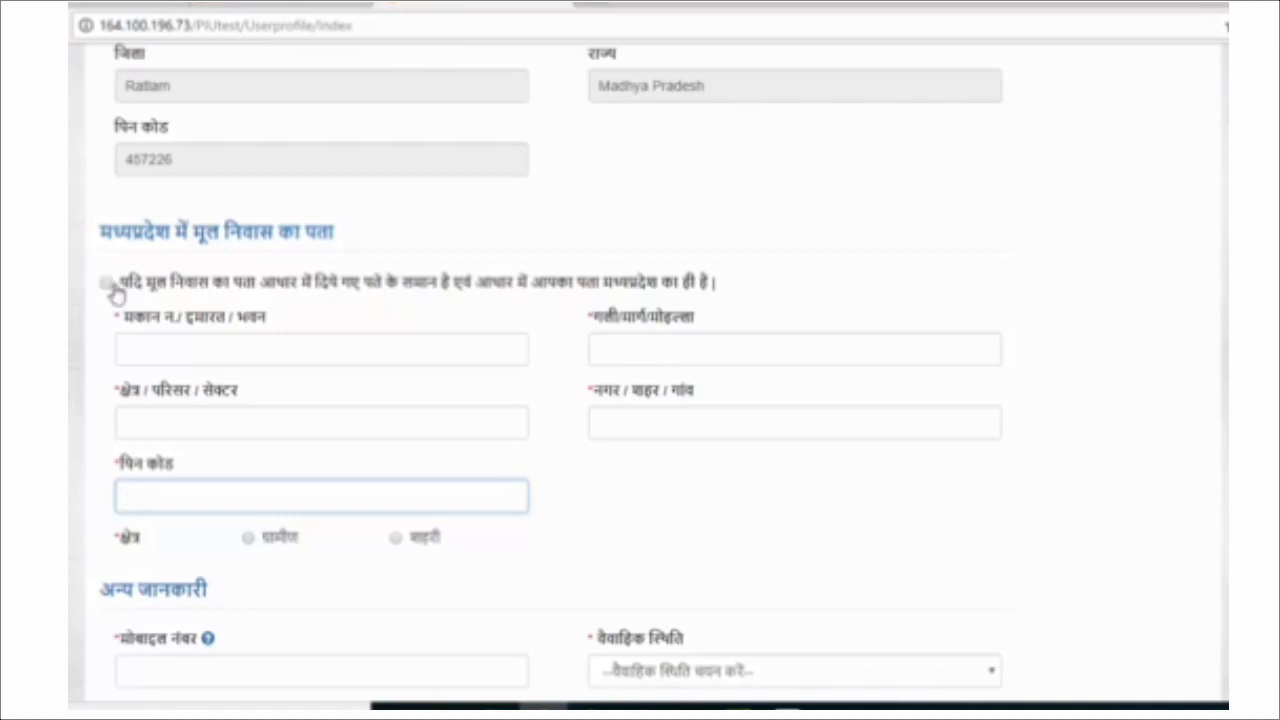
# Use the Aadhaar address as the domicile address and mark the area as urban (शहरी).
pyautogui.click(107, 284)
pyautogui.scroll(-8, 283, 452)
pyautogui.scroll(-2, 210, 400)
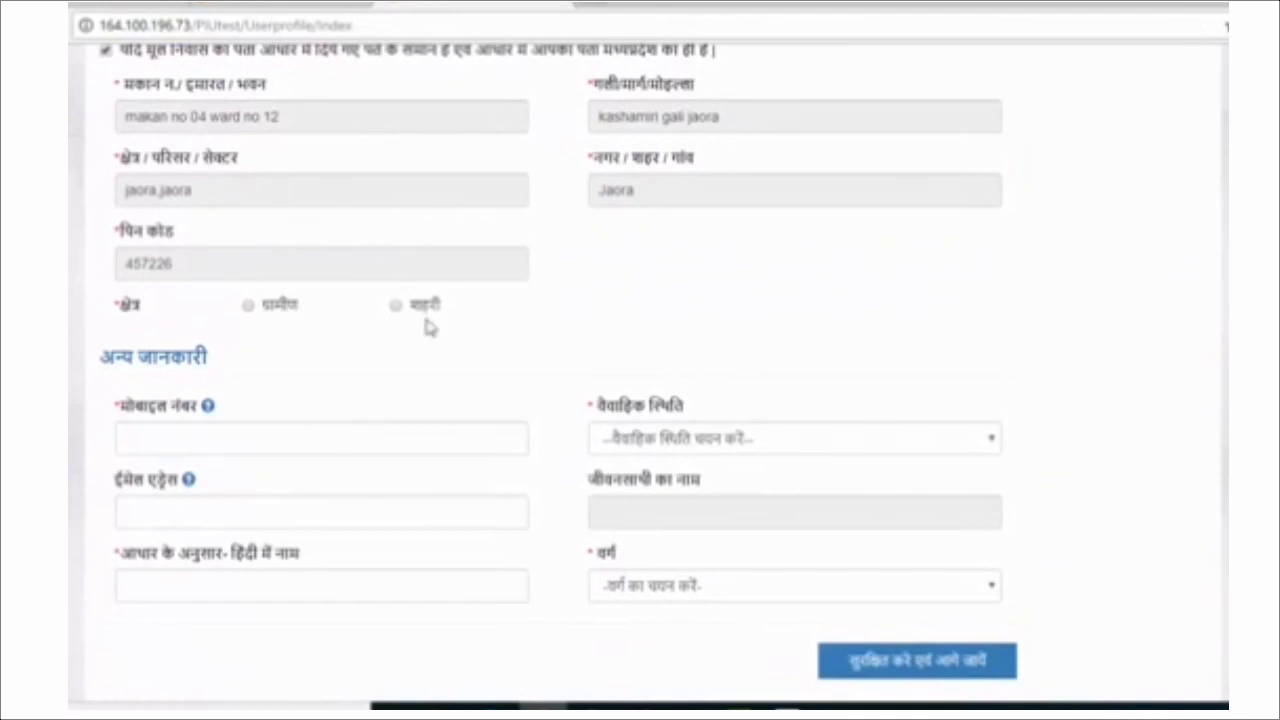
pyautogui.scroll(1, 538, 412)
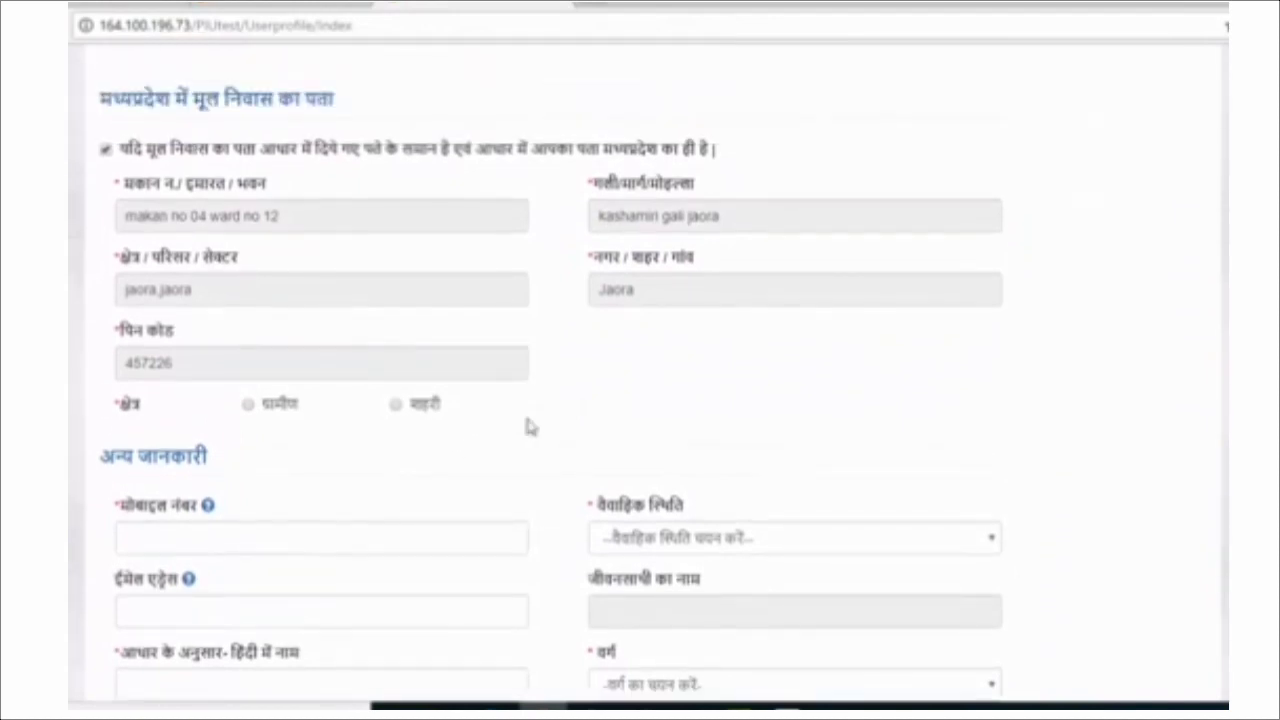
pyautogui.scroll(-1, 108, 435)
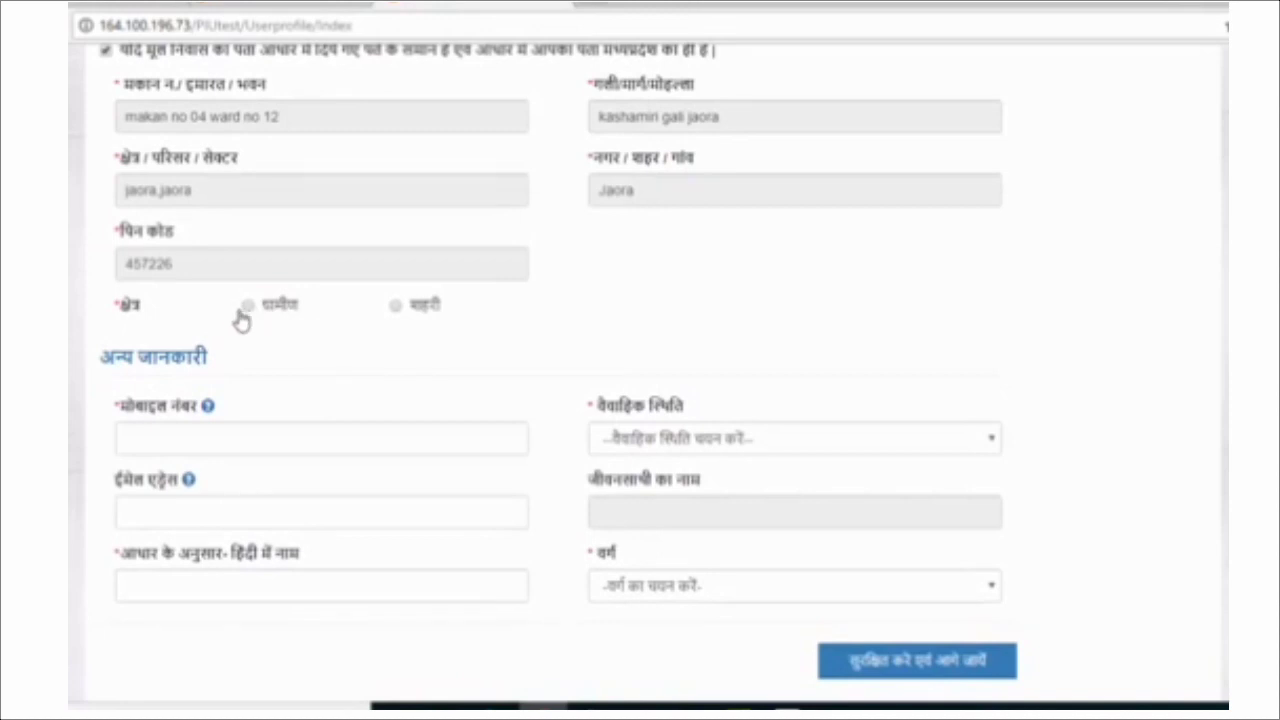
pyautogui.click(397, 307)
pyautogui.scroll(-1, 246, 423)
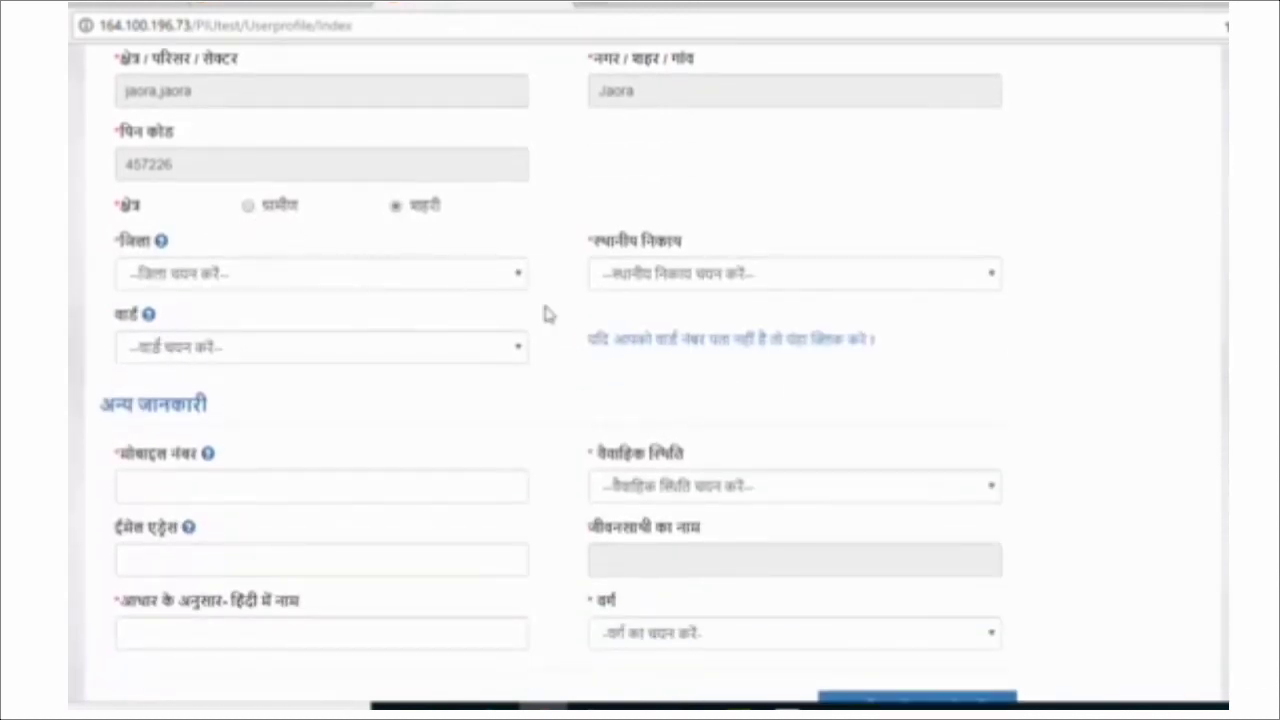
# Select district छतरपुर, local body Garhi -Malhara and ward Garhi-Malhara (TP) - Ward No.8.
pyautogui.click(192, 276)
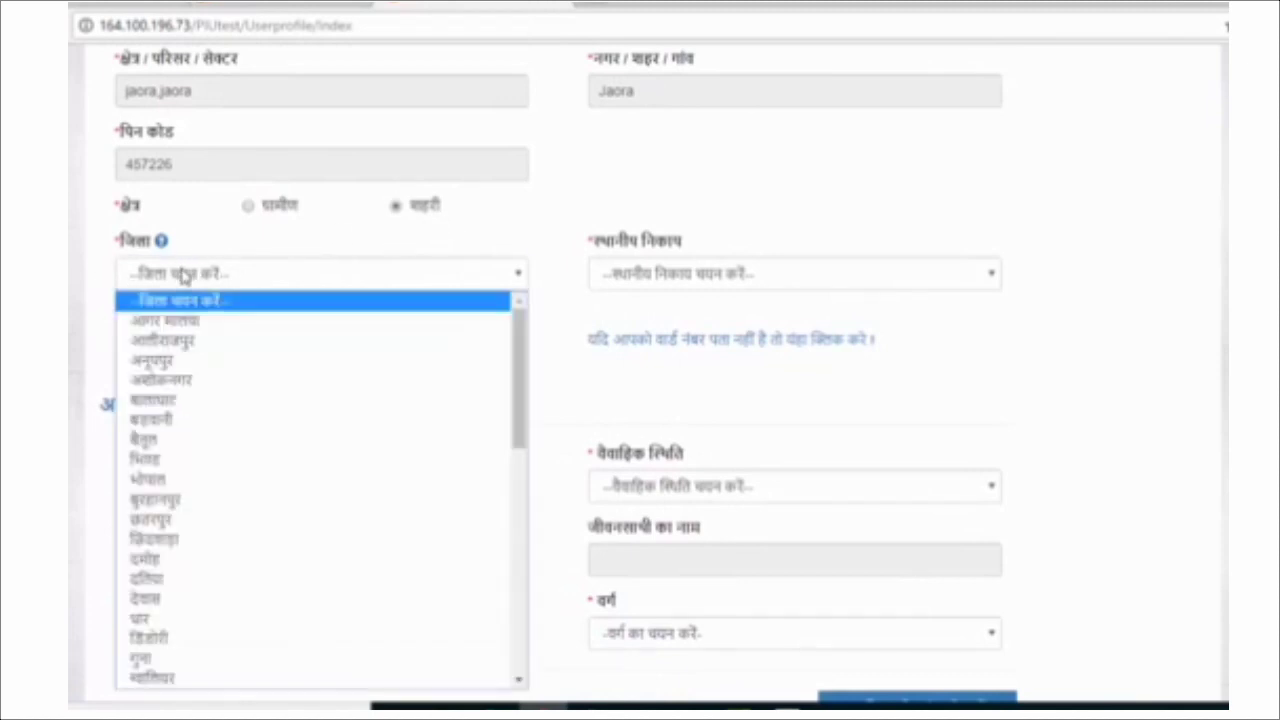
pyautogui.click(195, 519)
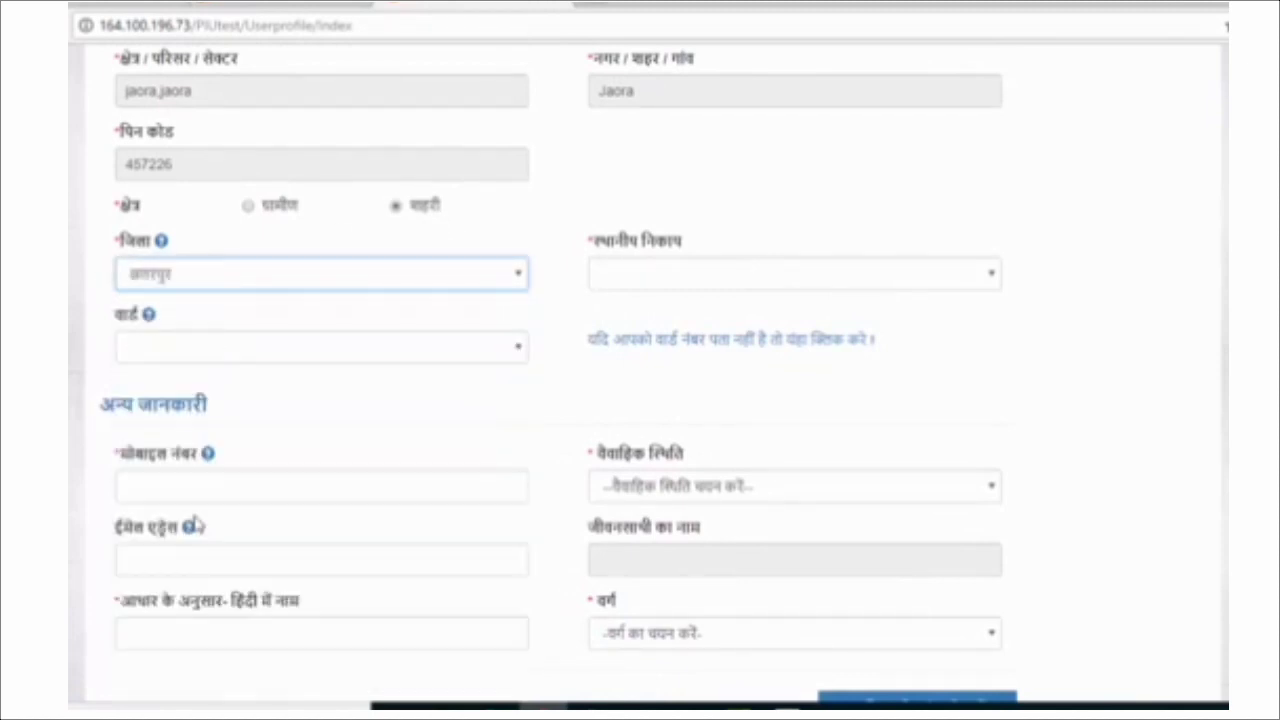
pyautogui.click(753, 281)
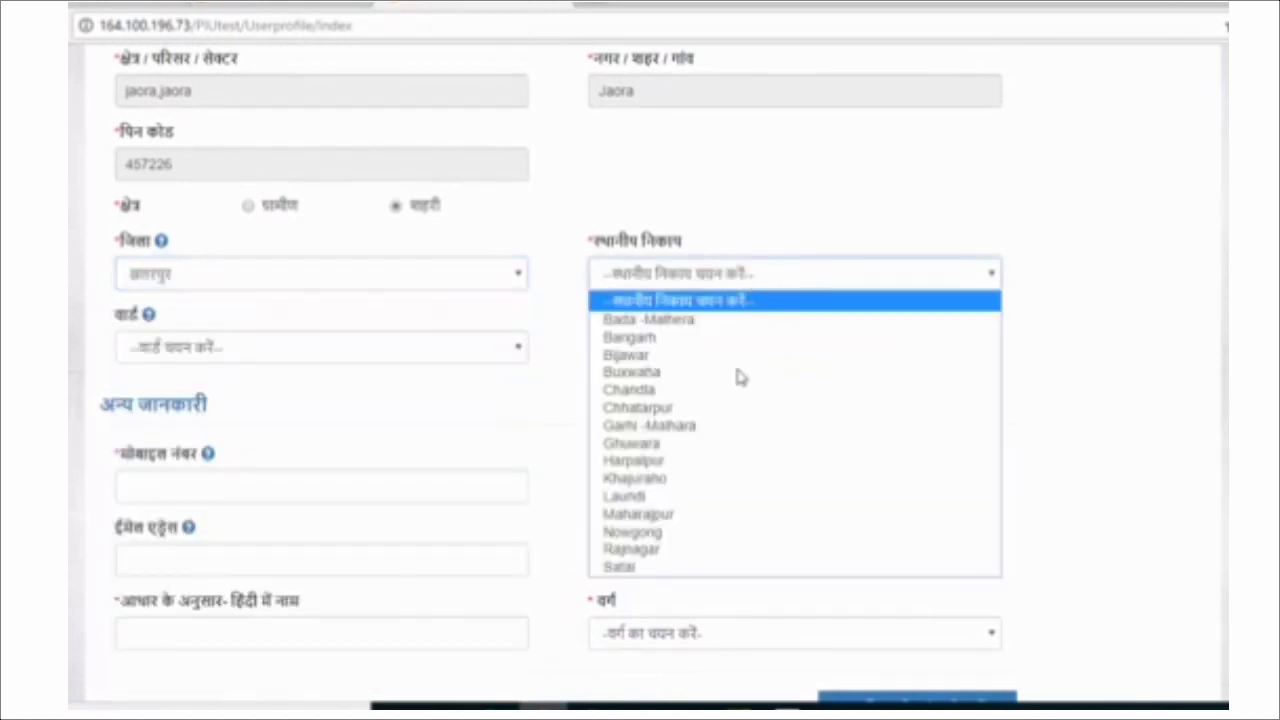
pyautogui.click(737, 433)
pyautogui.click(214, 348)
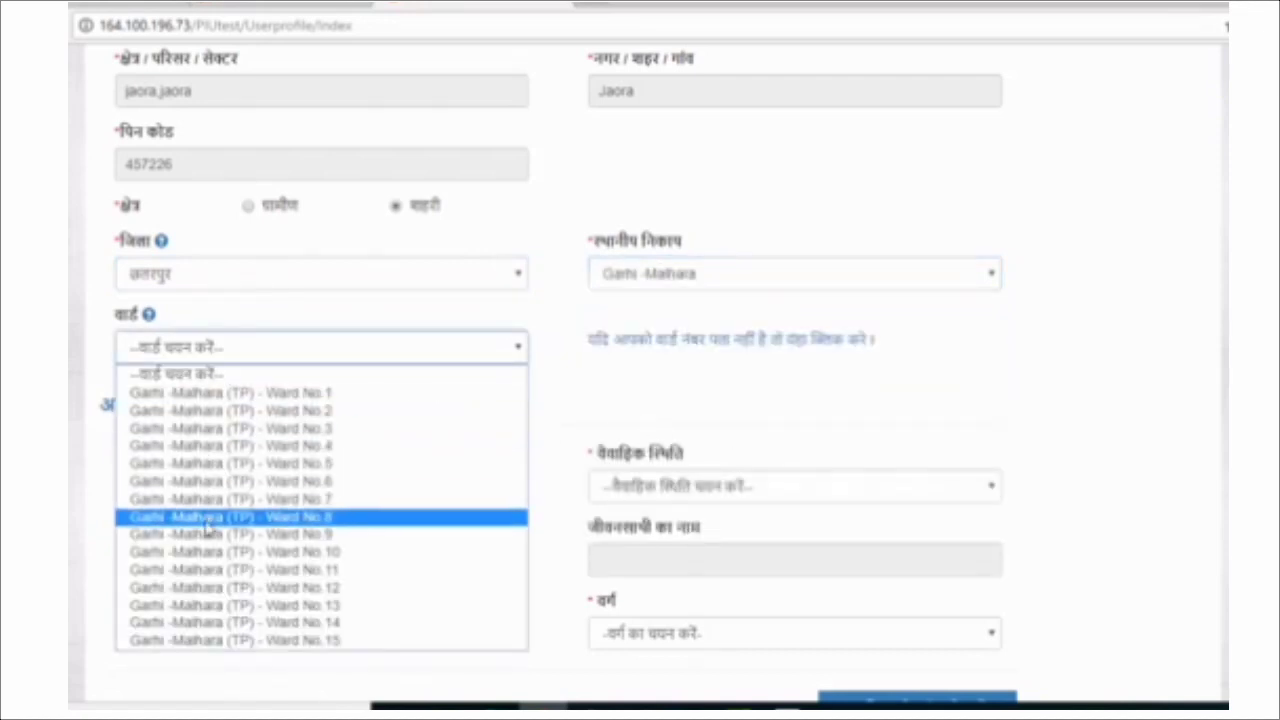
pyautogui.click(417, 517)
pyautogui.scroll(-3, 481, 398)
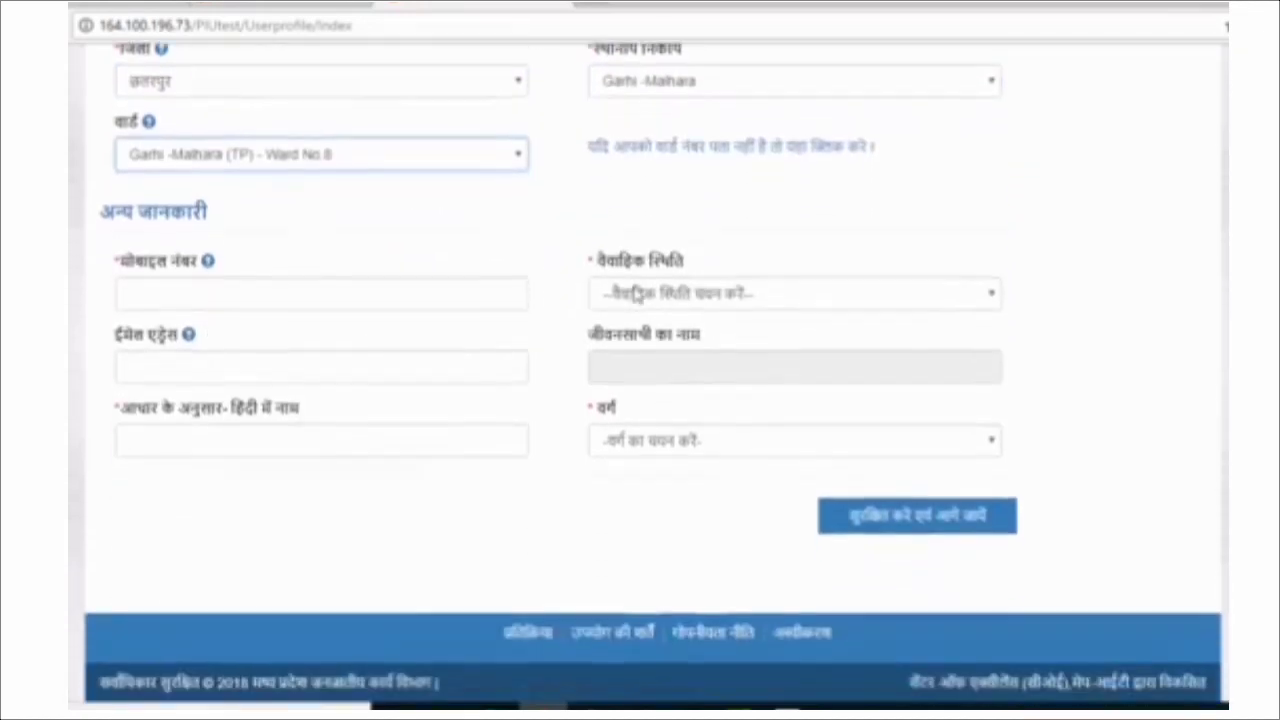
# Enter the applicant's mobile number and set marital status to अविवाहित.
pyautogui.click(184, 281)
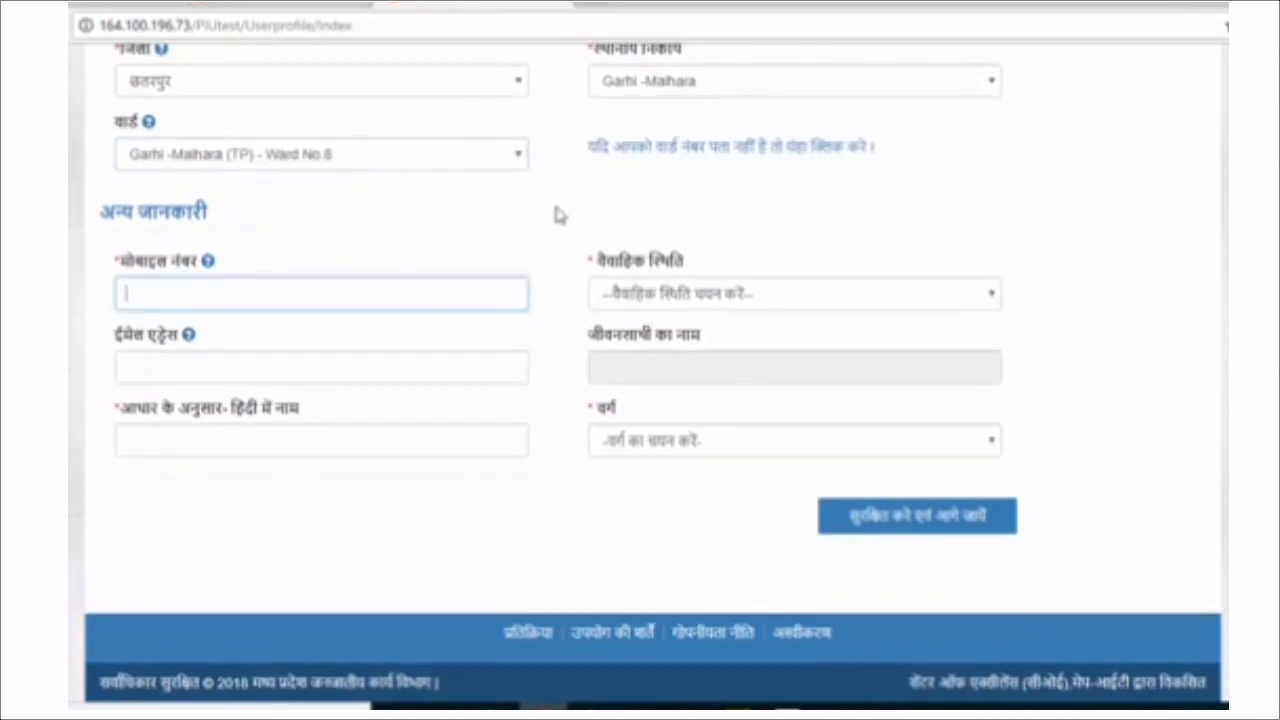
pyautogui.scroll(1, 560, 215)
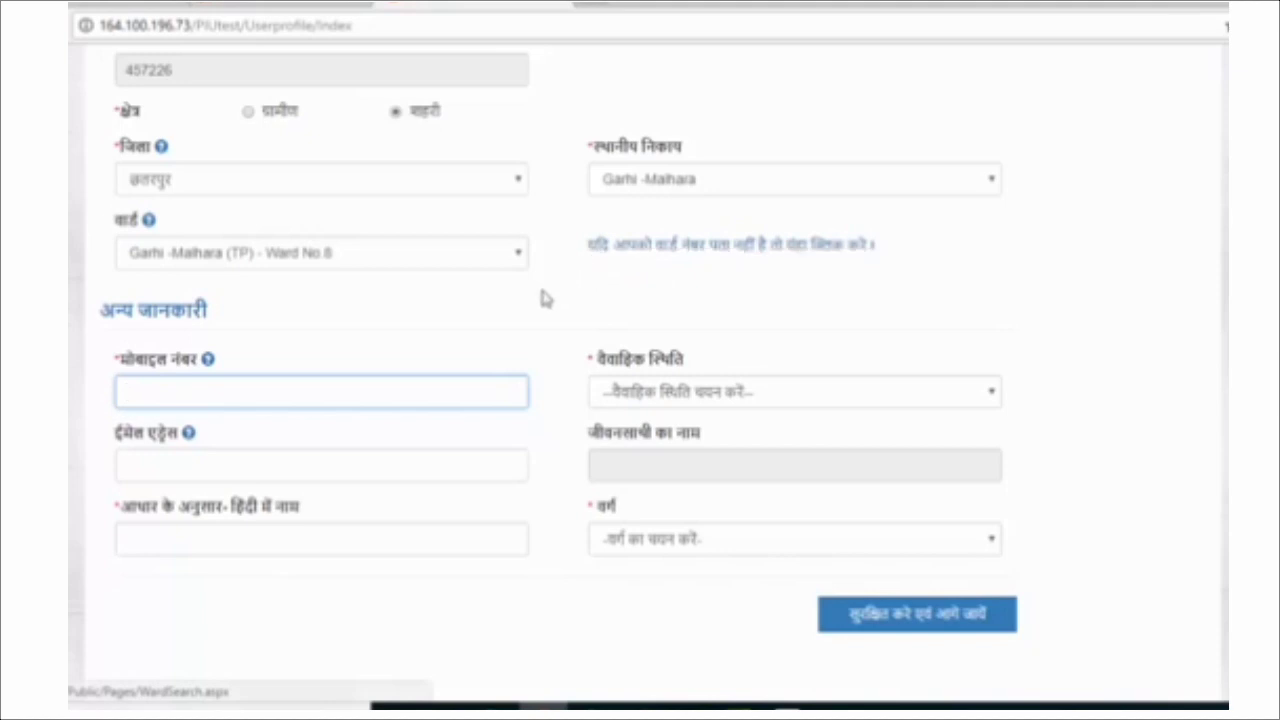
pyautogui.scroll(-1, 403, 327)
pyautogui.scroll(-1, 403, 327)
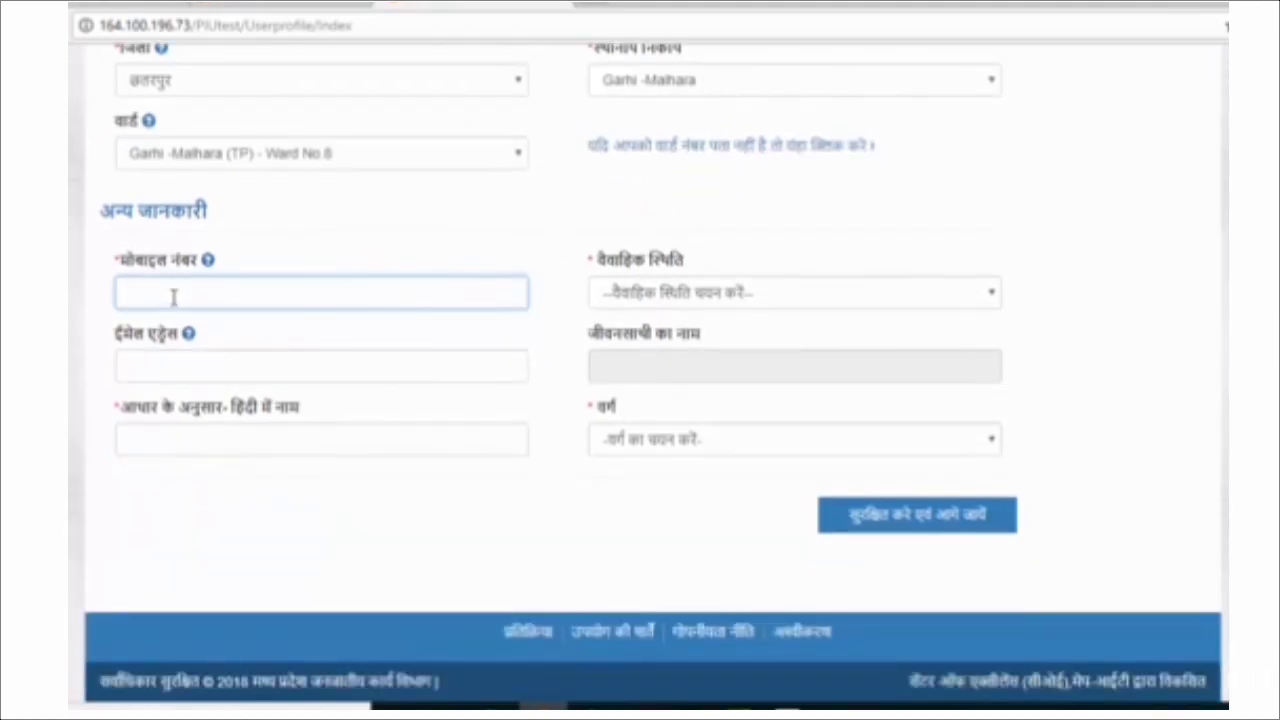
pyautogui.write('123456')
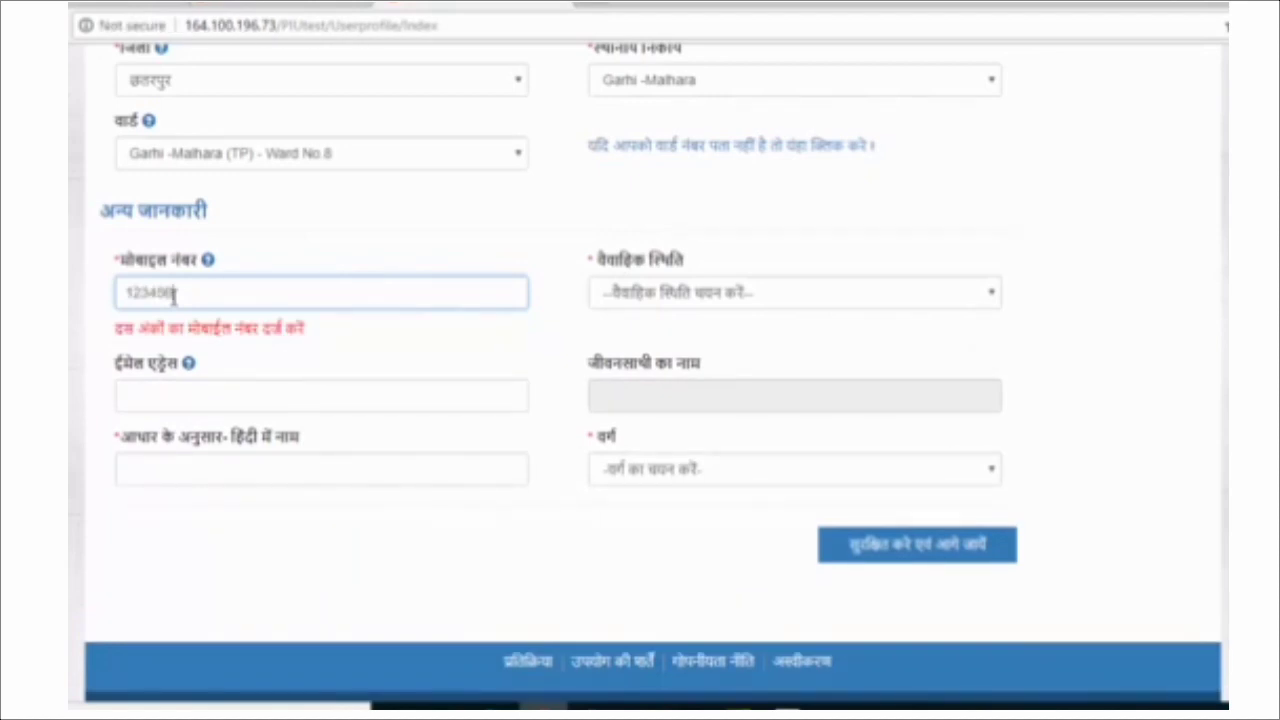
pyautogui.write('7890')
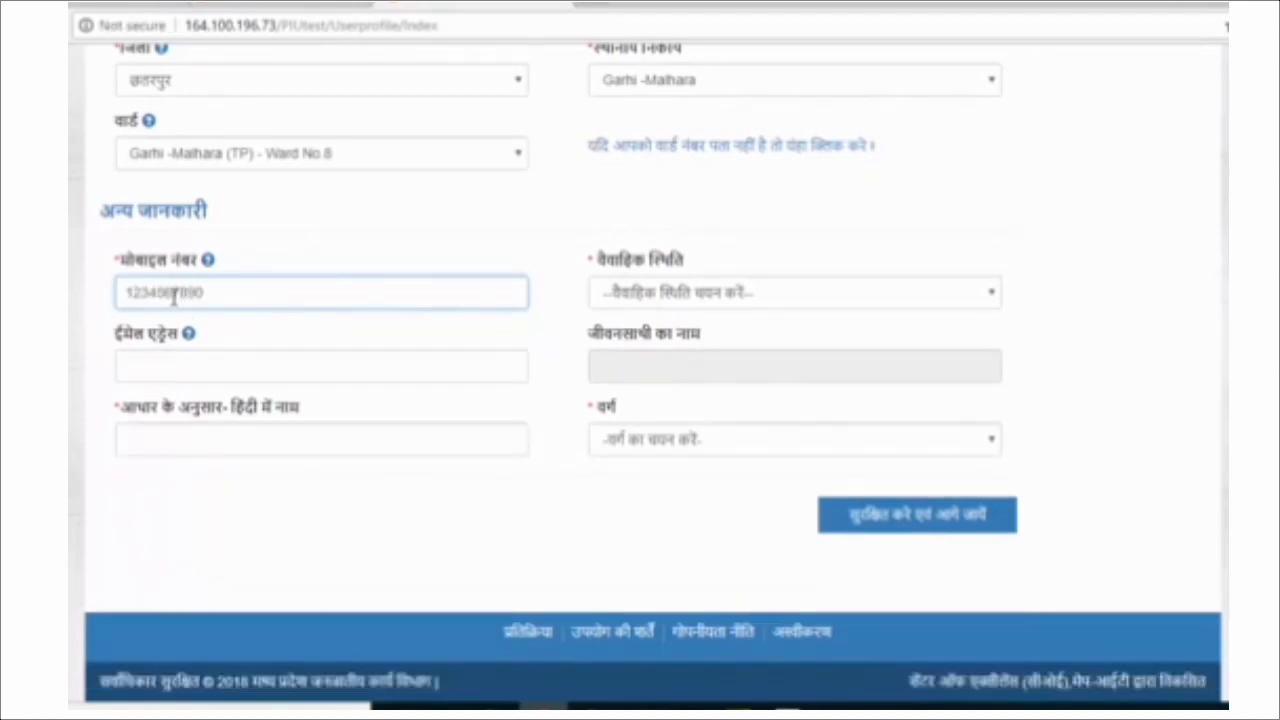
pyautogui.click(667, 295)
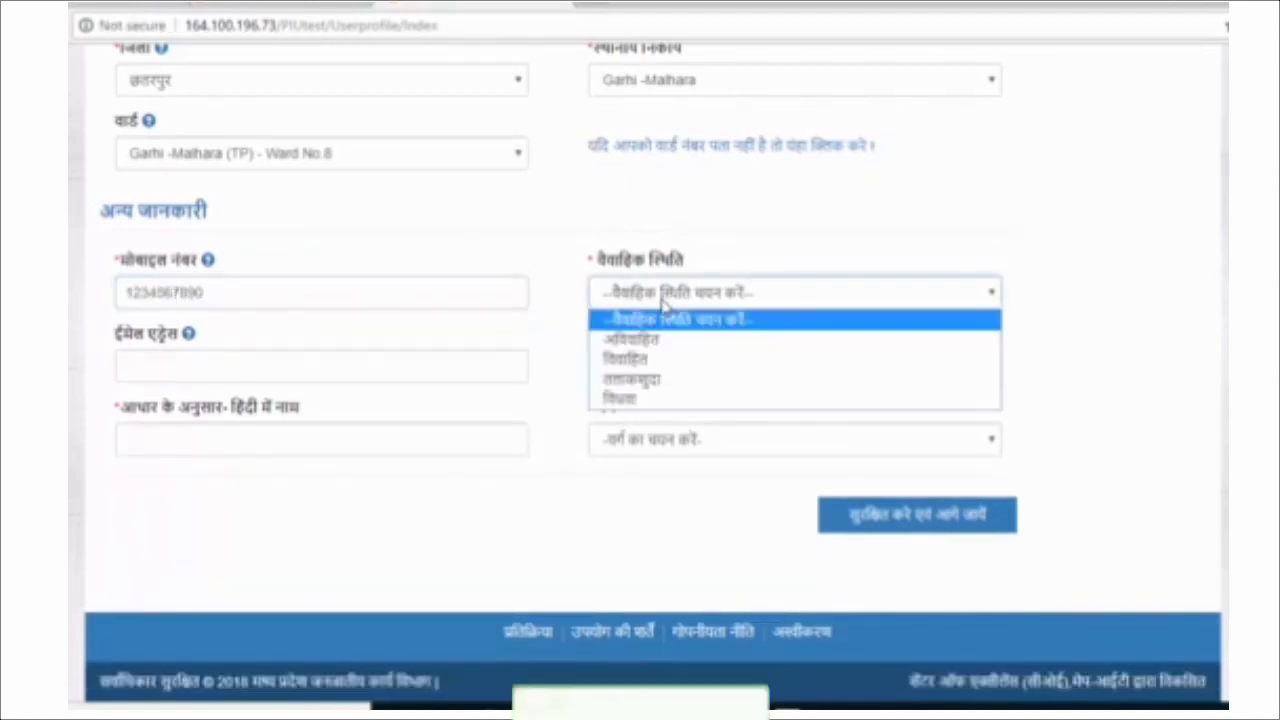
pyautogui.click(648, 341)
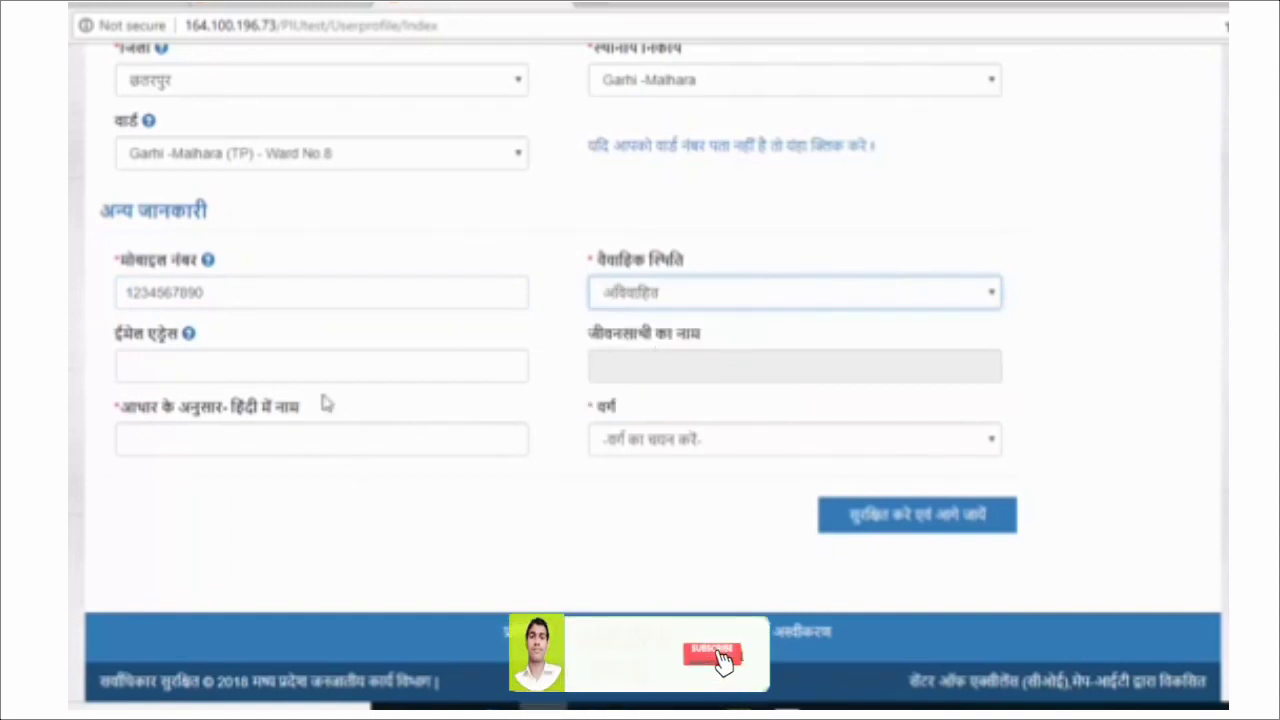
# Enter the applicant's name in Hindi, choose category अनुसूचित जाति, and save and proceed.
pyautogui.click(198, 362)
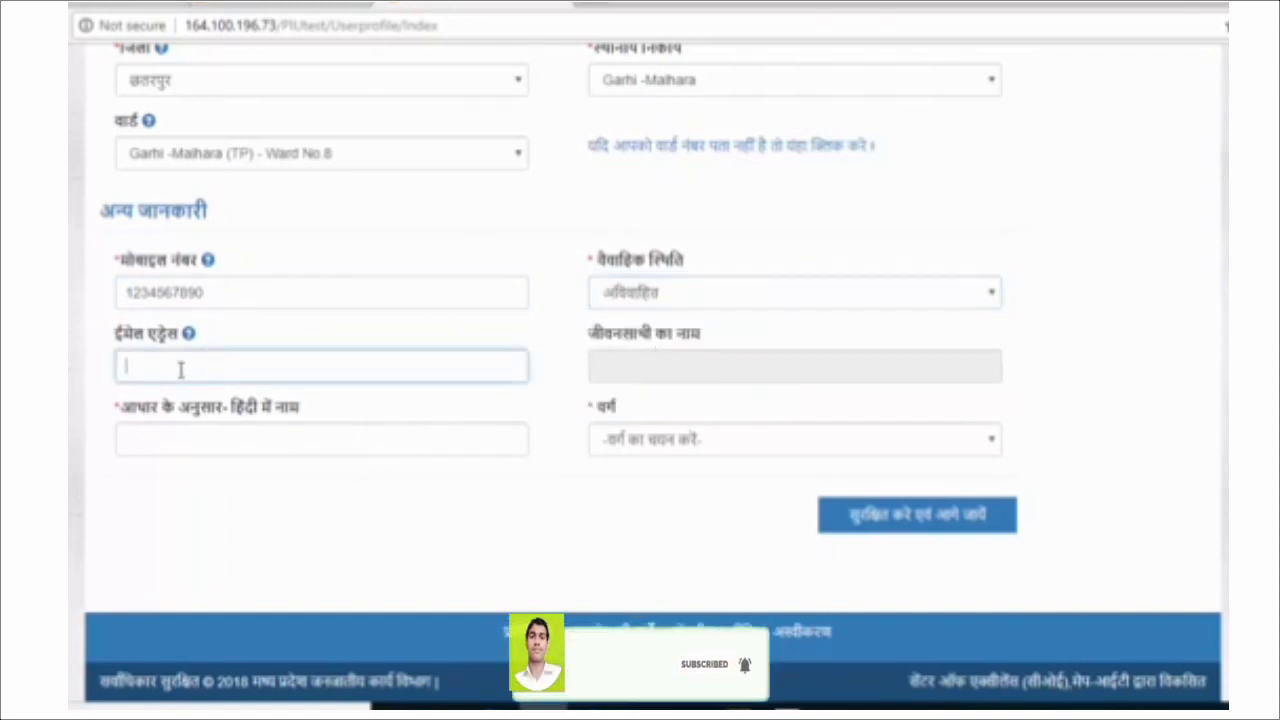
pyautogui.click(239, 445)
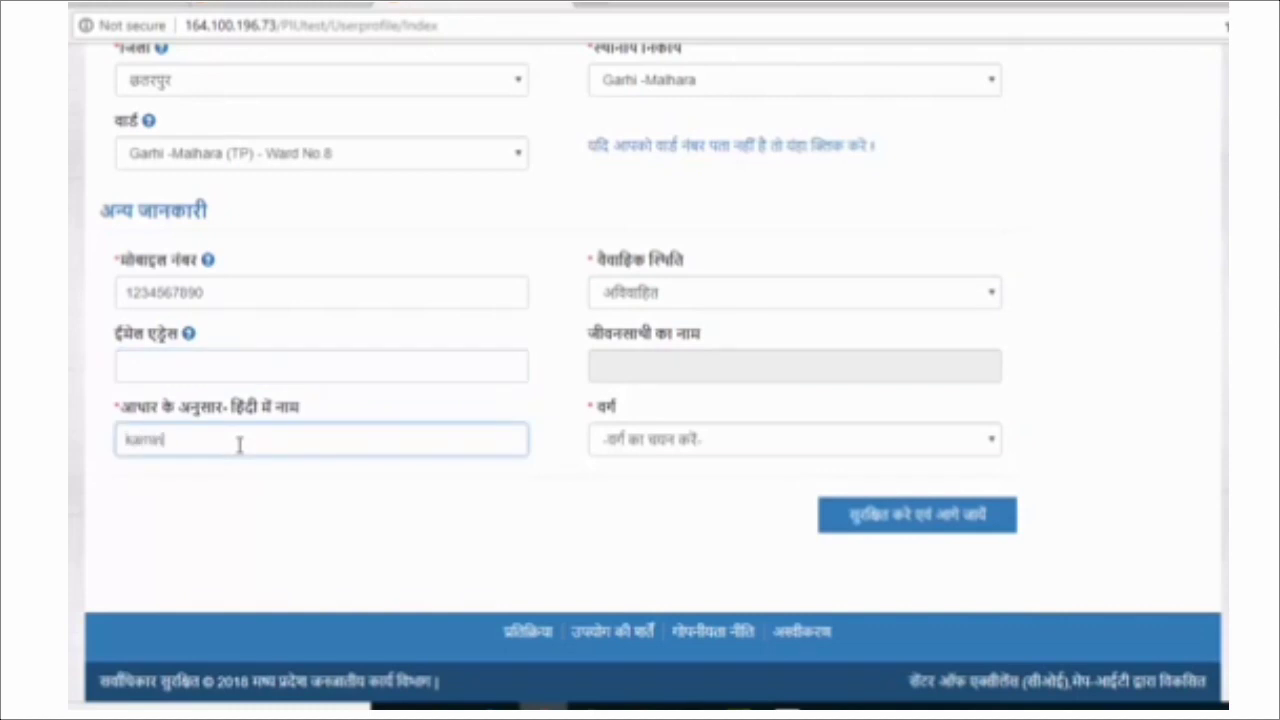
pyautogui.write('kamni')
pyautogui.press('space')
pyautogui.click(652, 438)
pyautogui.click(660, 490)
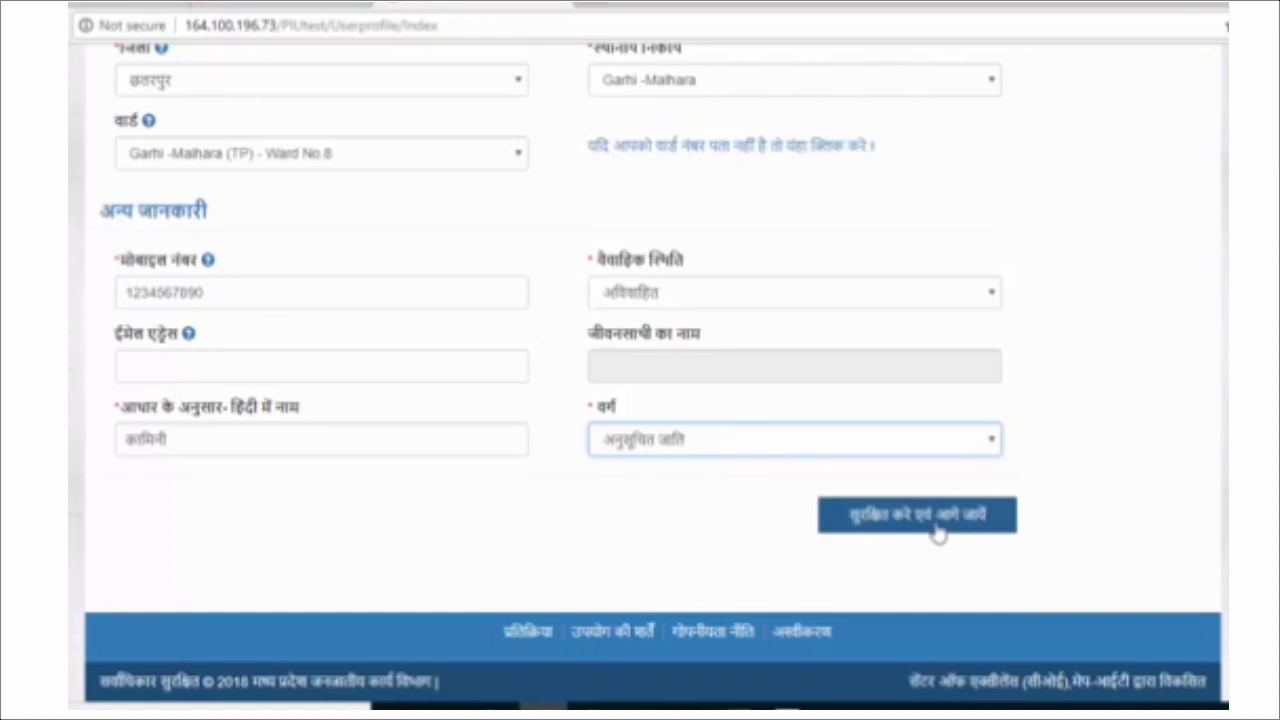
pyautogui.click(885, 528)
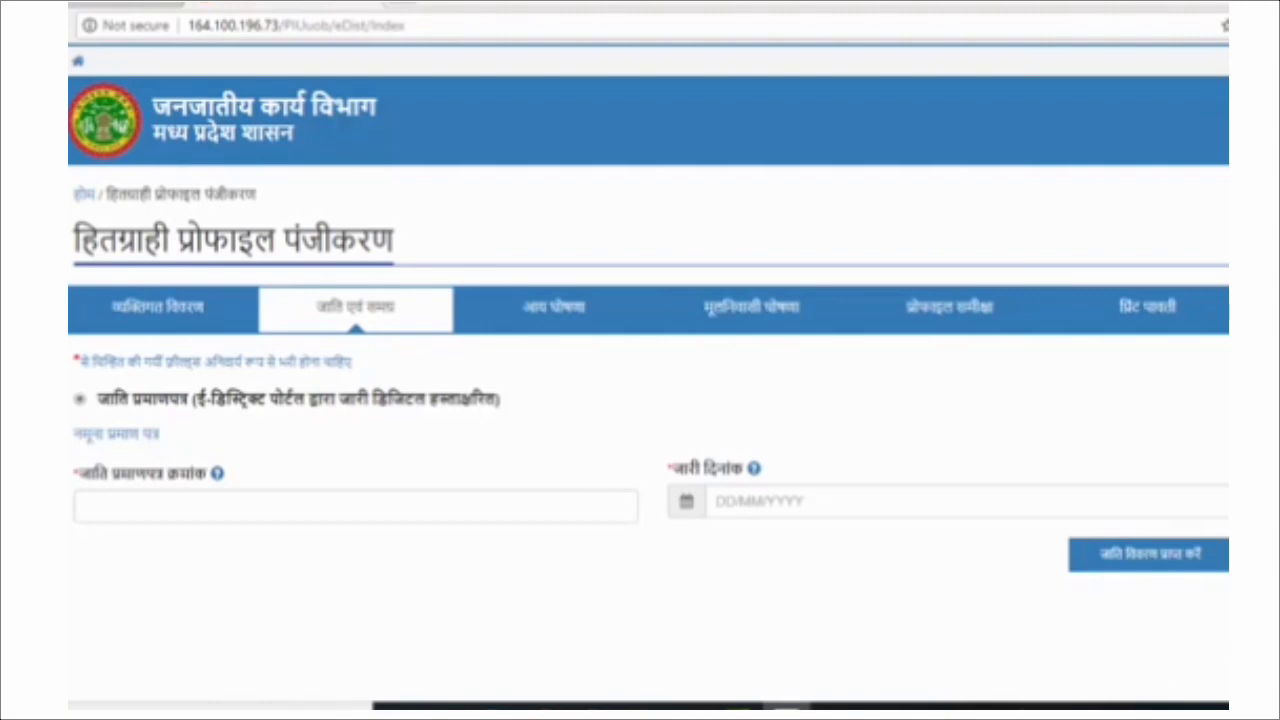
# Enter the caste certificate number with issue date 18/03/2015 and fetch its caste details.
pyautogui.click(160, 501)
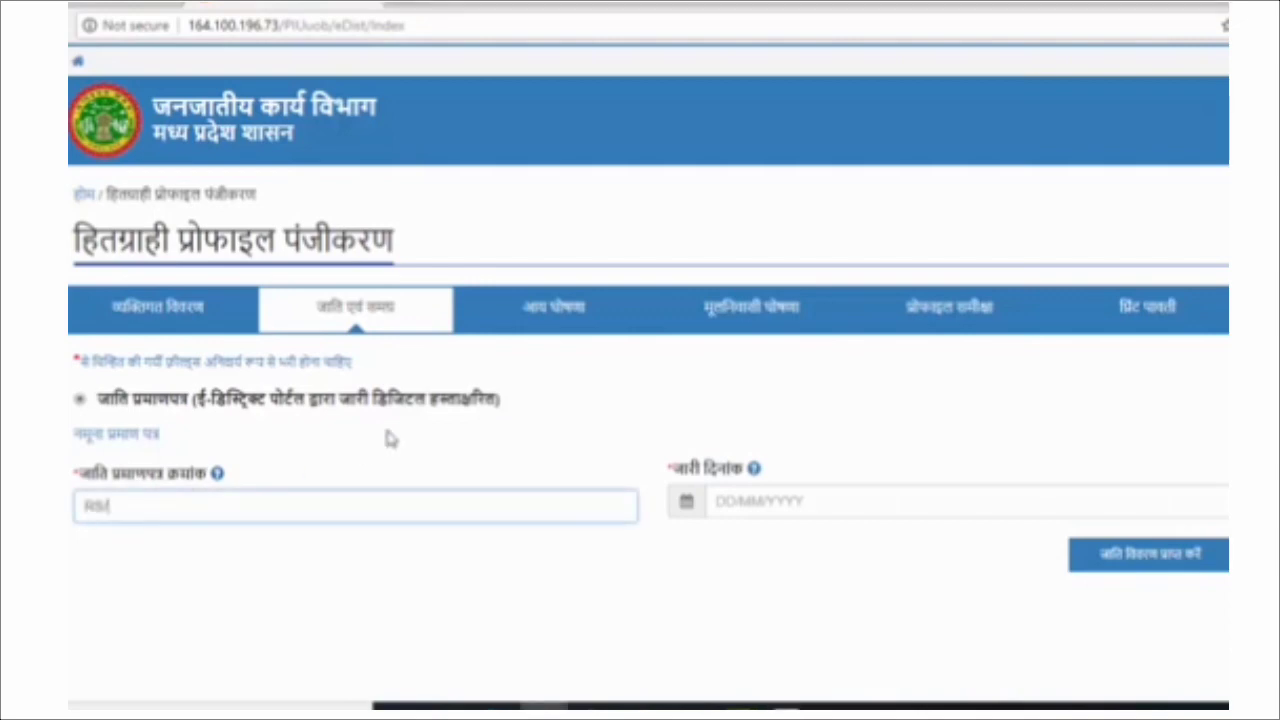
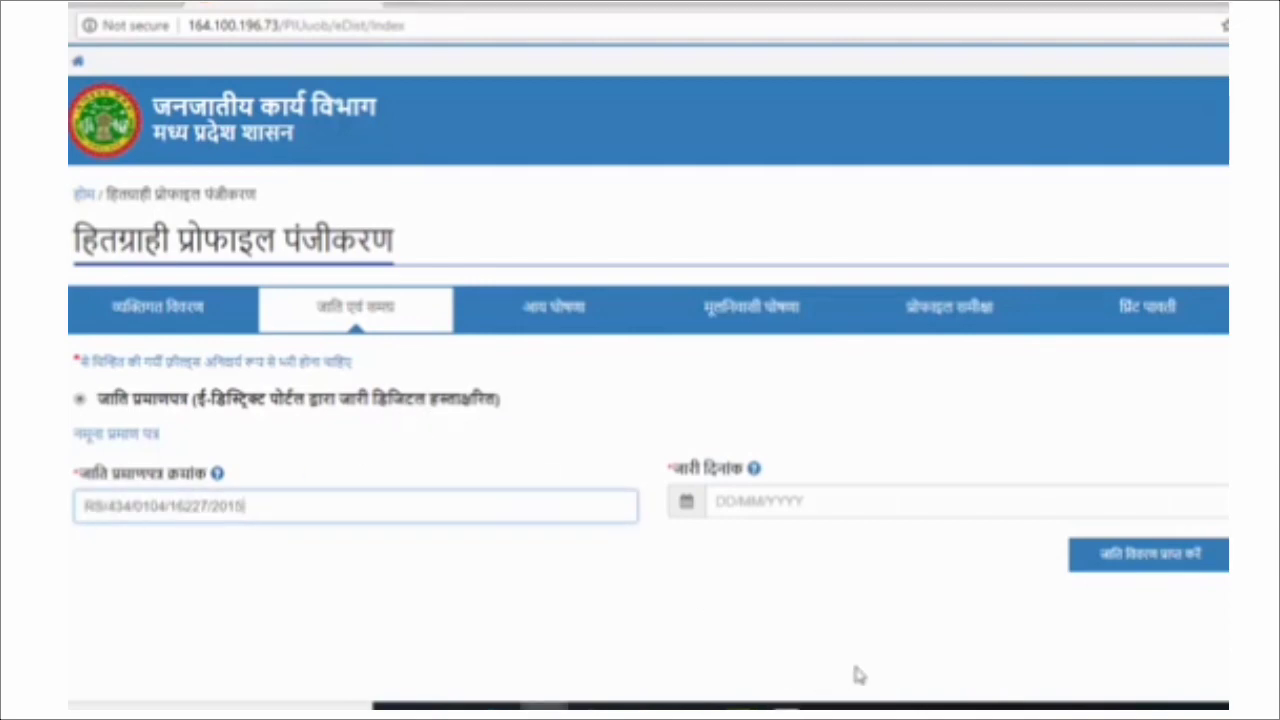
pyautogui.click(777, 505)
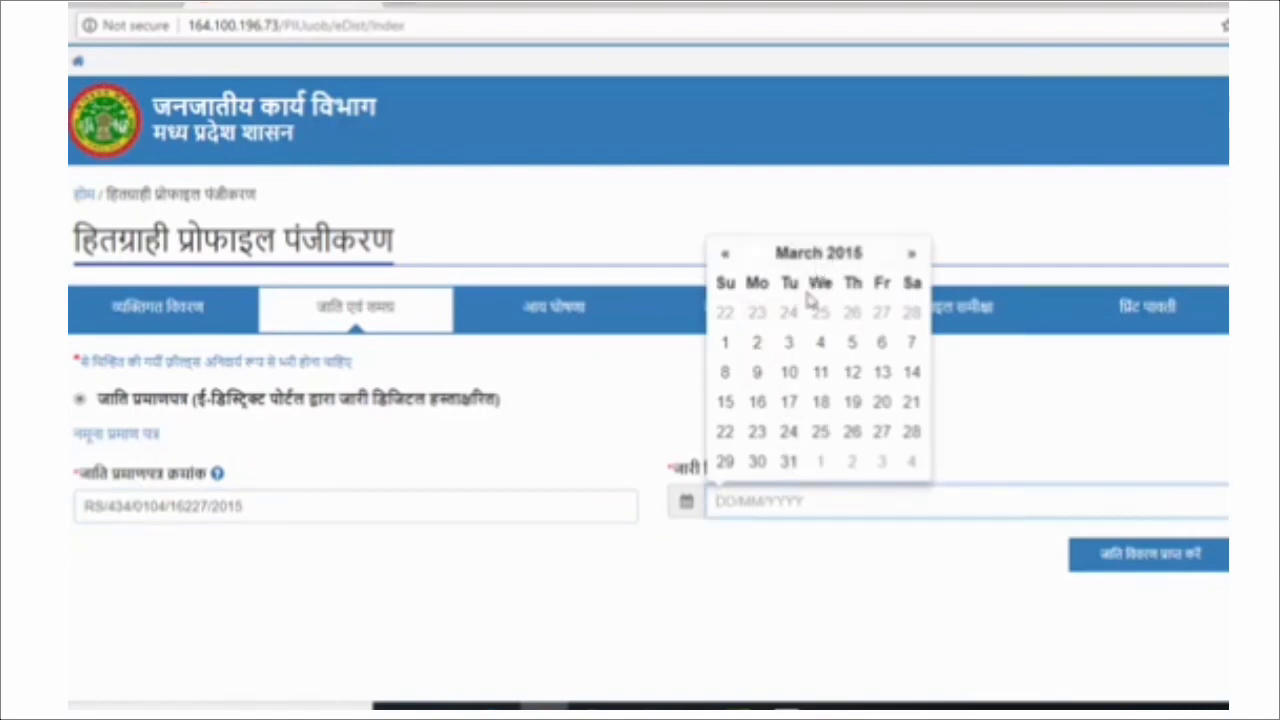
pyautogui.click(821, 402)
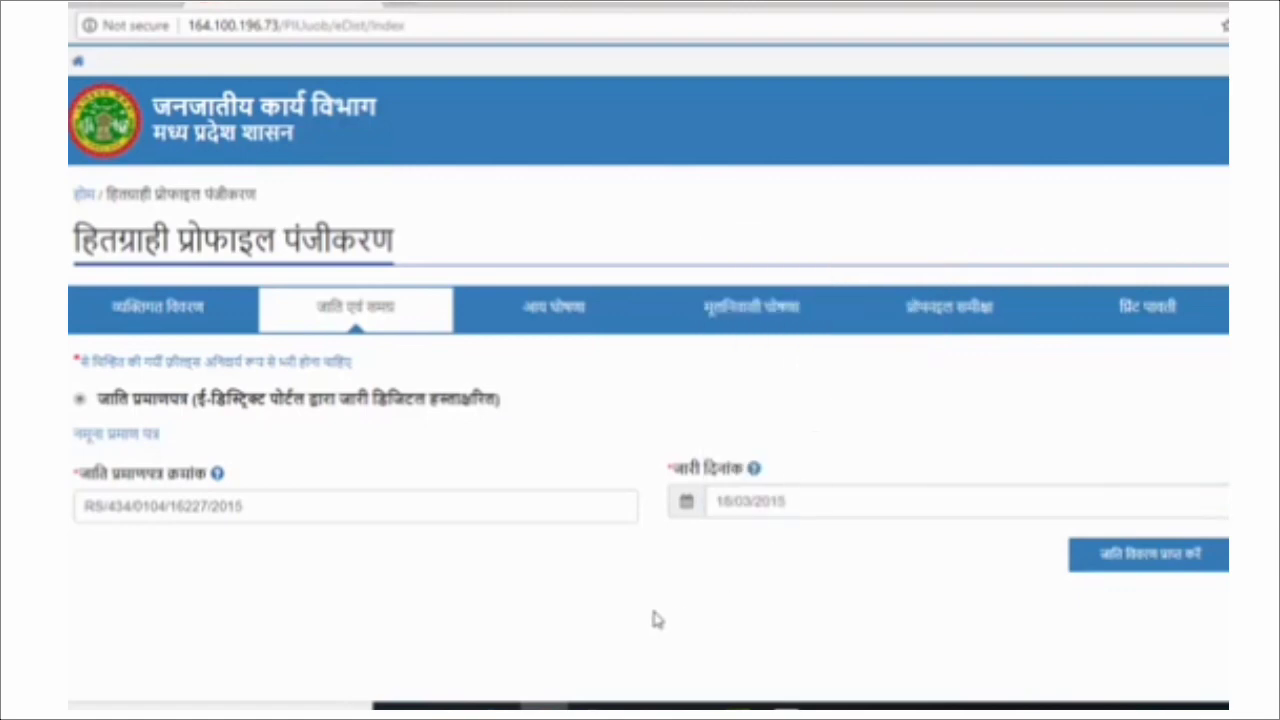
pyautogui.scroll(-1, 1120, 614)
pyautogui.click(1162, 463)
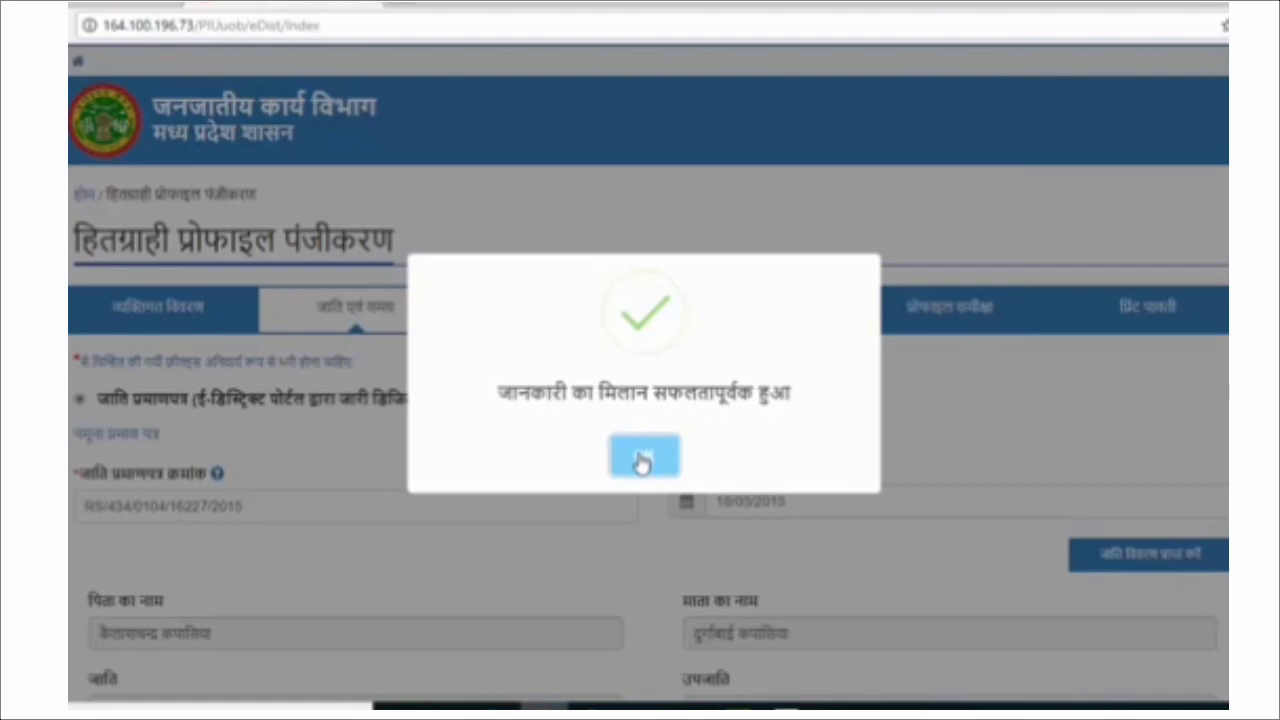
# Dismiss the match popup, review the fetched parents' names and caste, accept the declaration, and save.
pyautogui.click(643, 458)
pyautogui.scroll(-3, 645, 466)
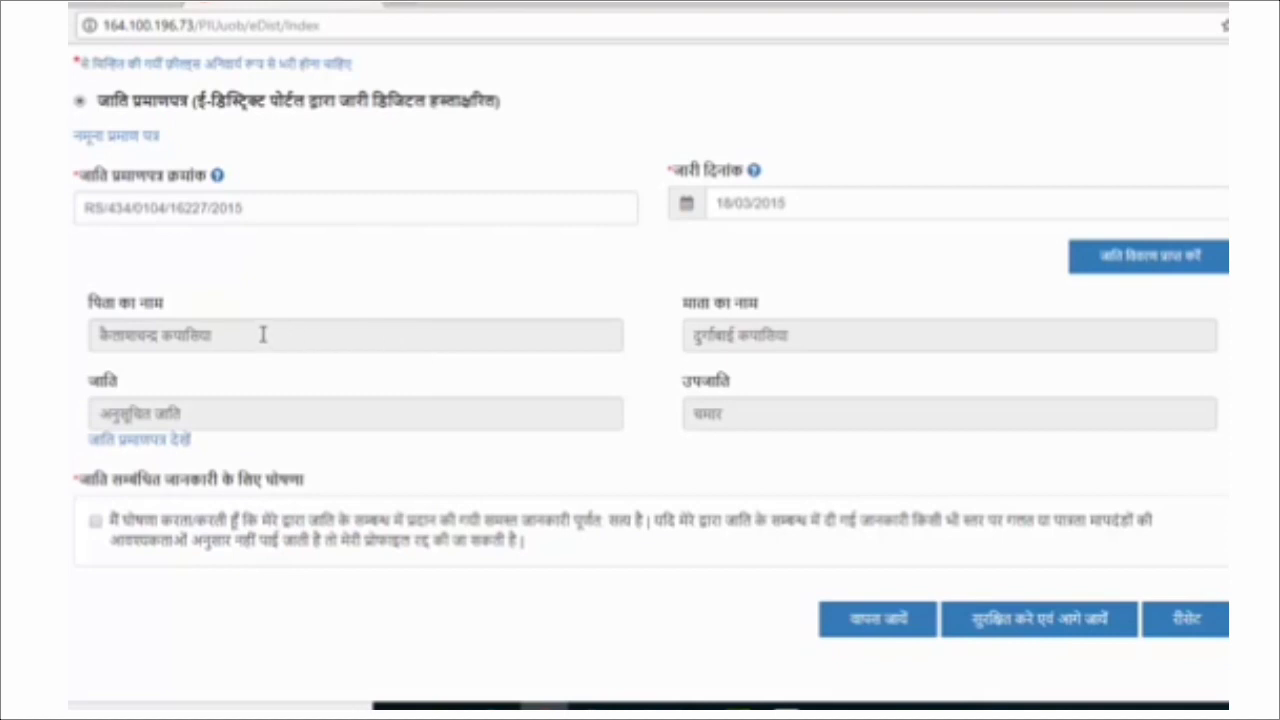
pyautogui.moveTo(254, 335); pyautogui.dragTo(85, 338)
pyautogui.click(800, 335)
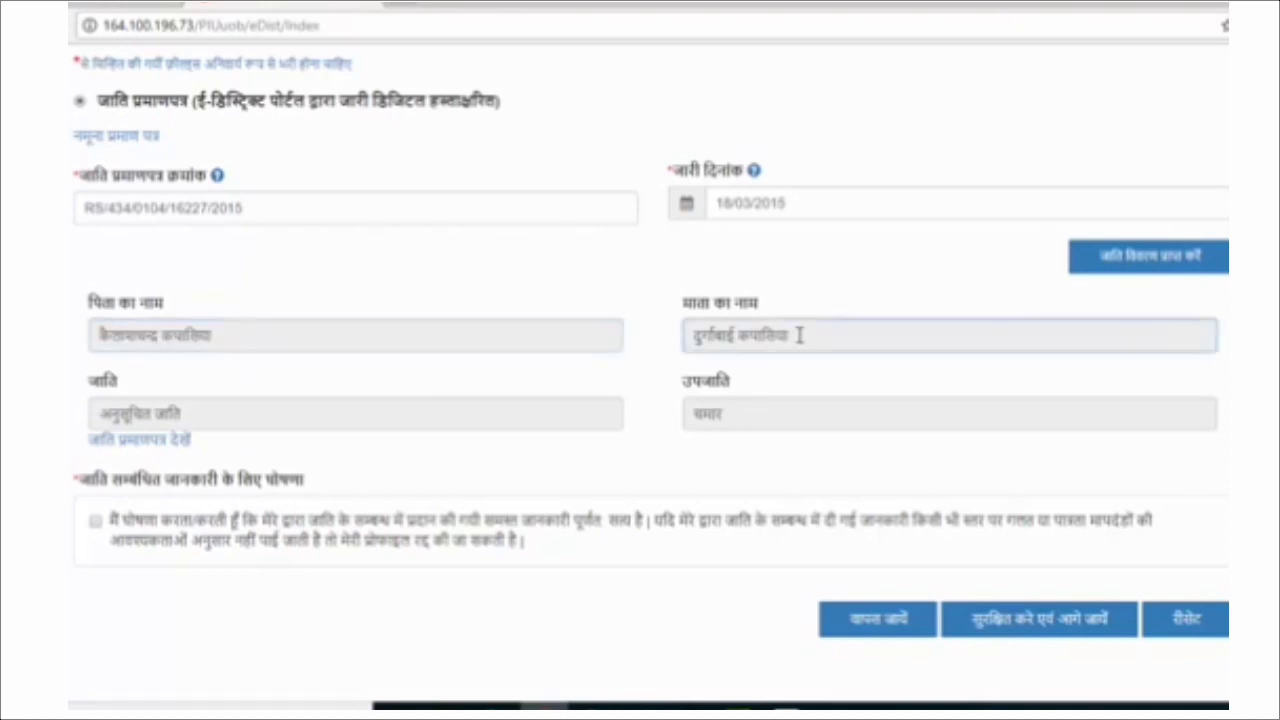
pyautogui.click(320, 416)
pyautogui.click(774, 411)
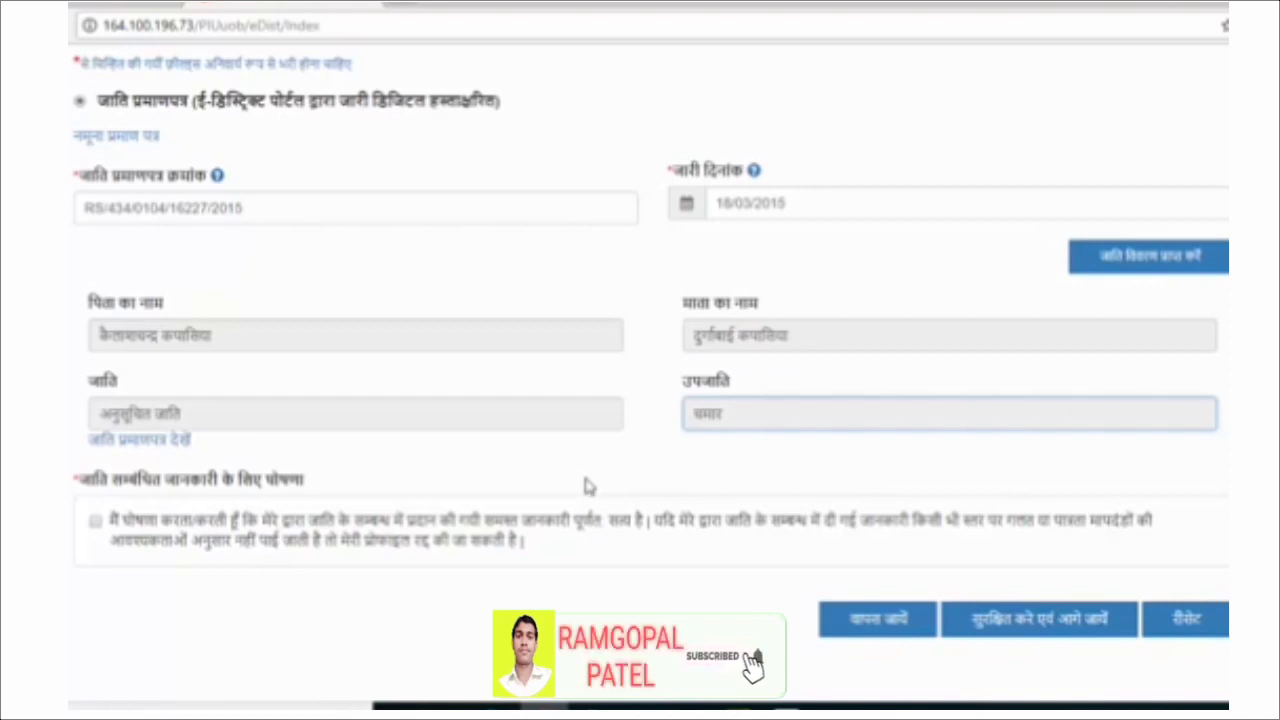
pyautogui.click(96, 521)
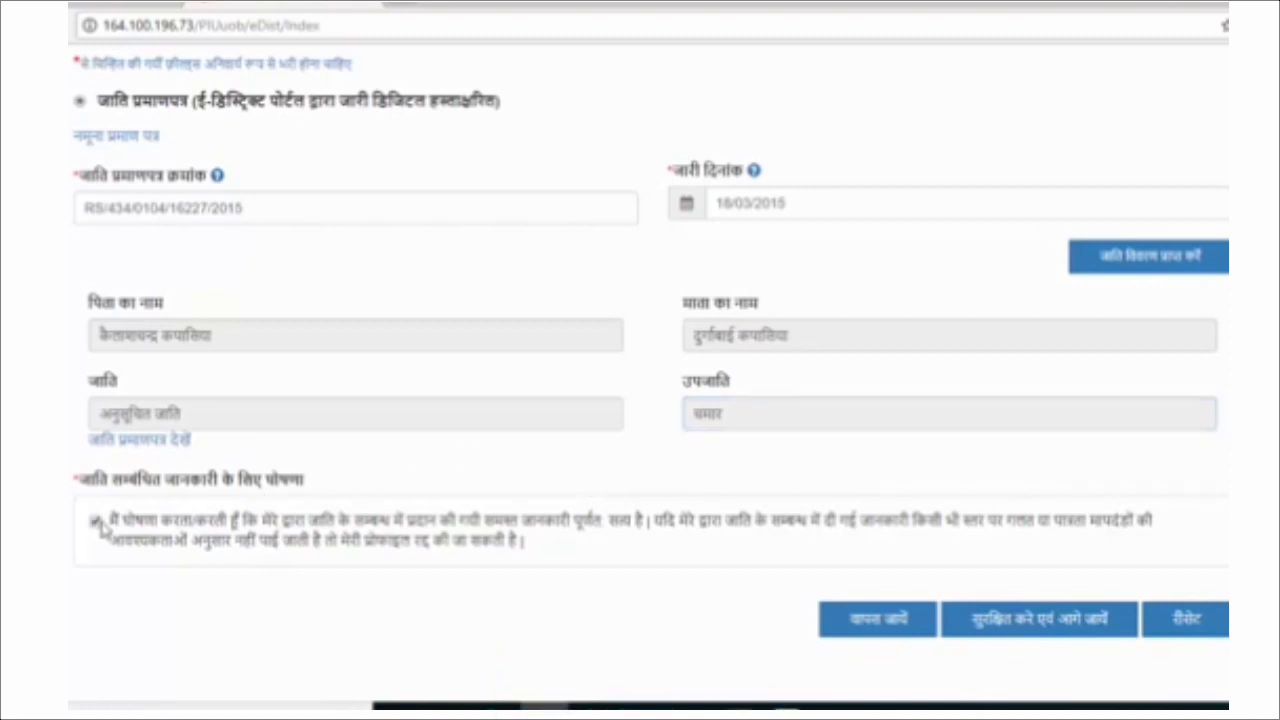
pyautogui.click(1062, 630)
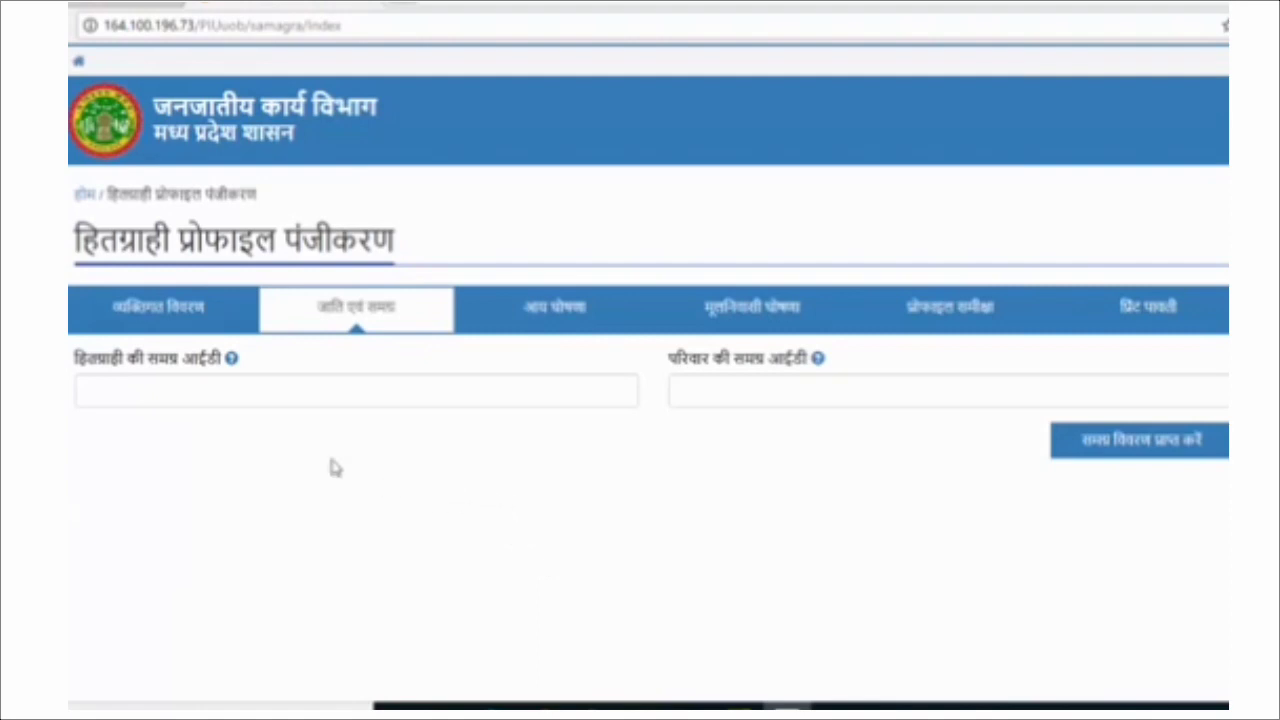
# Enter the beneficiary's and family's Samagra IDs and fetch the matching Samagra record.
pyautogui.click(237, 398)
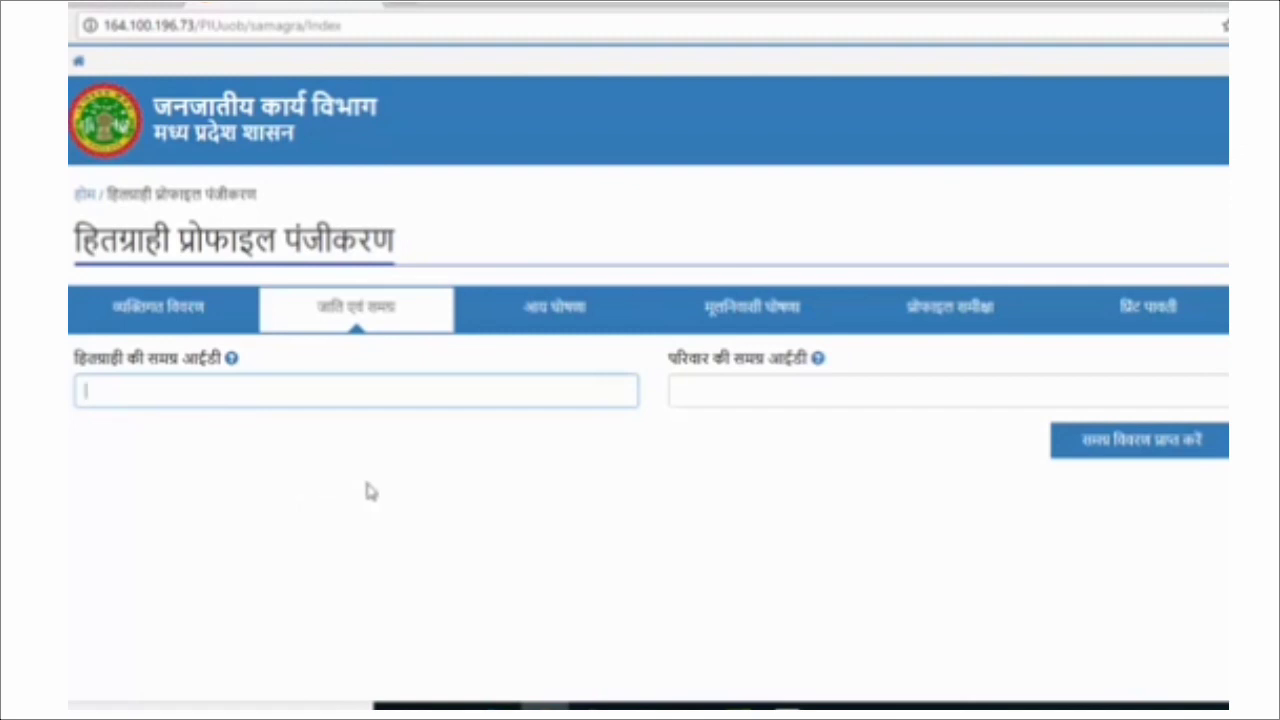
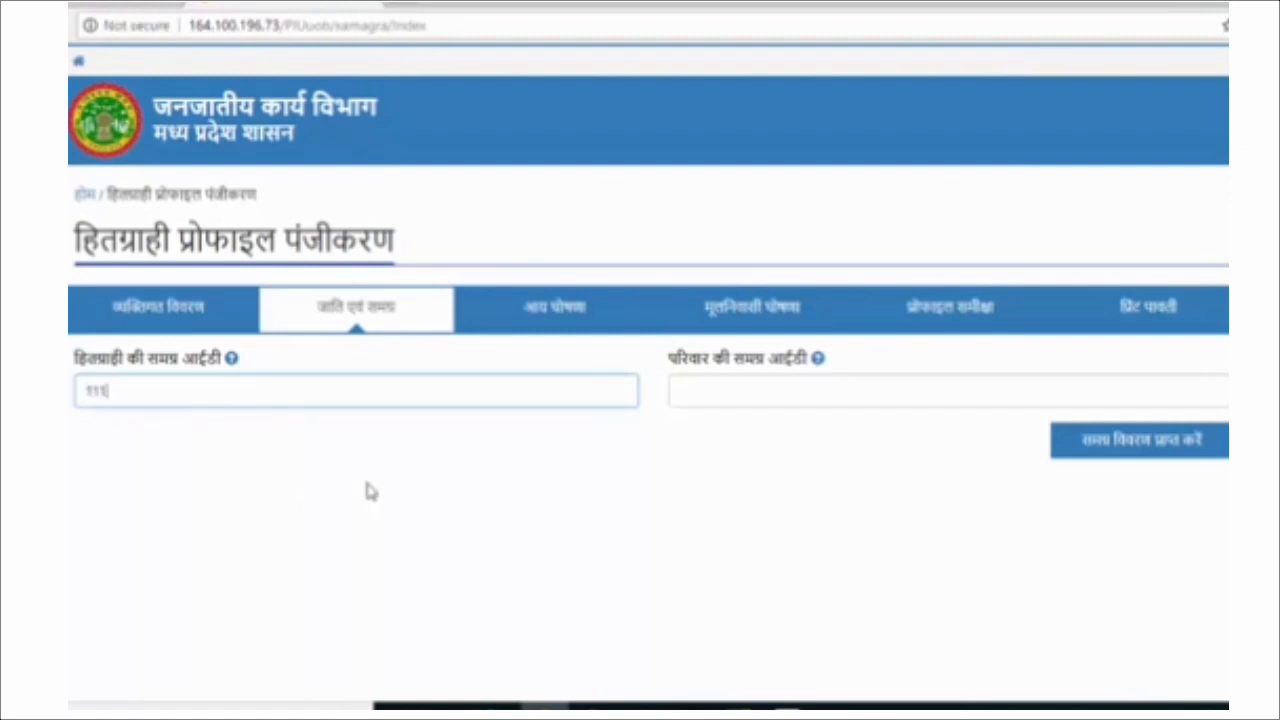
pyautogui.click(759, 393)
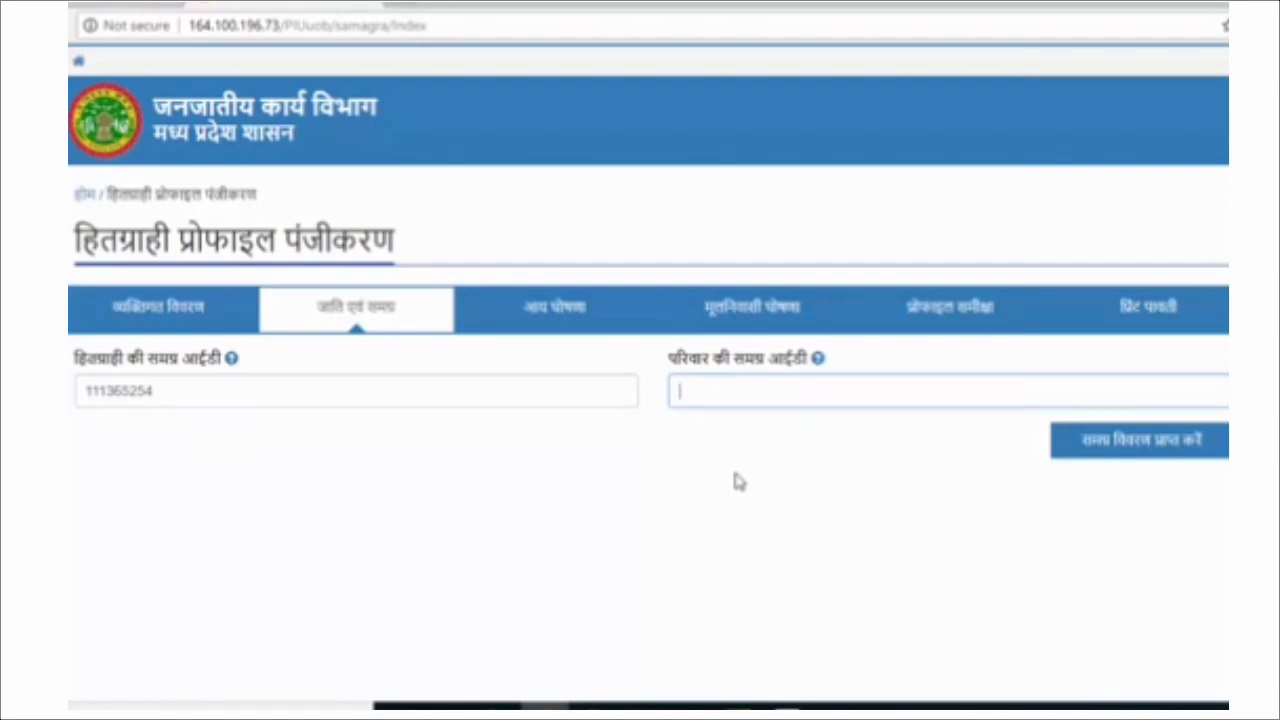
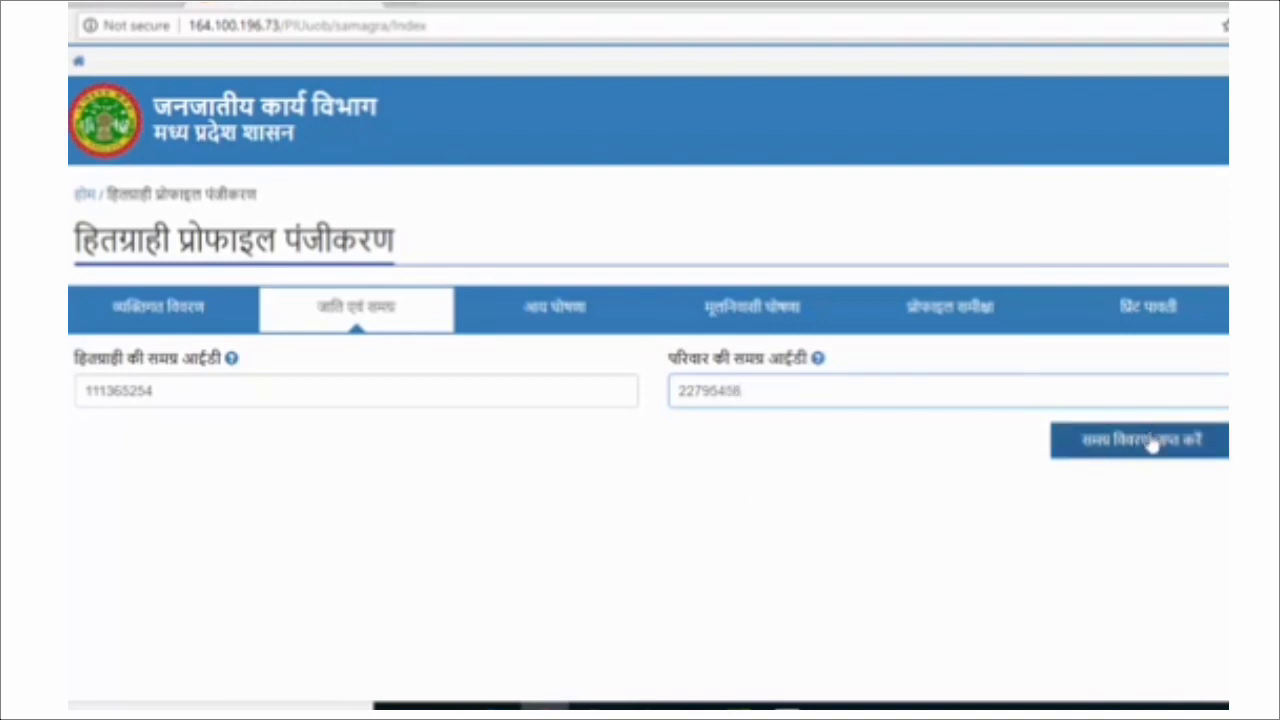
pyautogui.click(1150, 443)
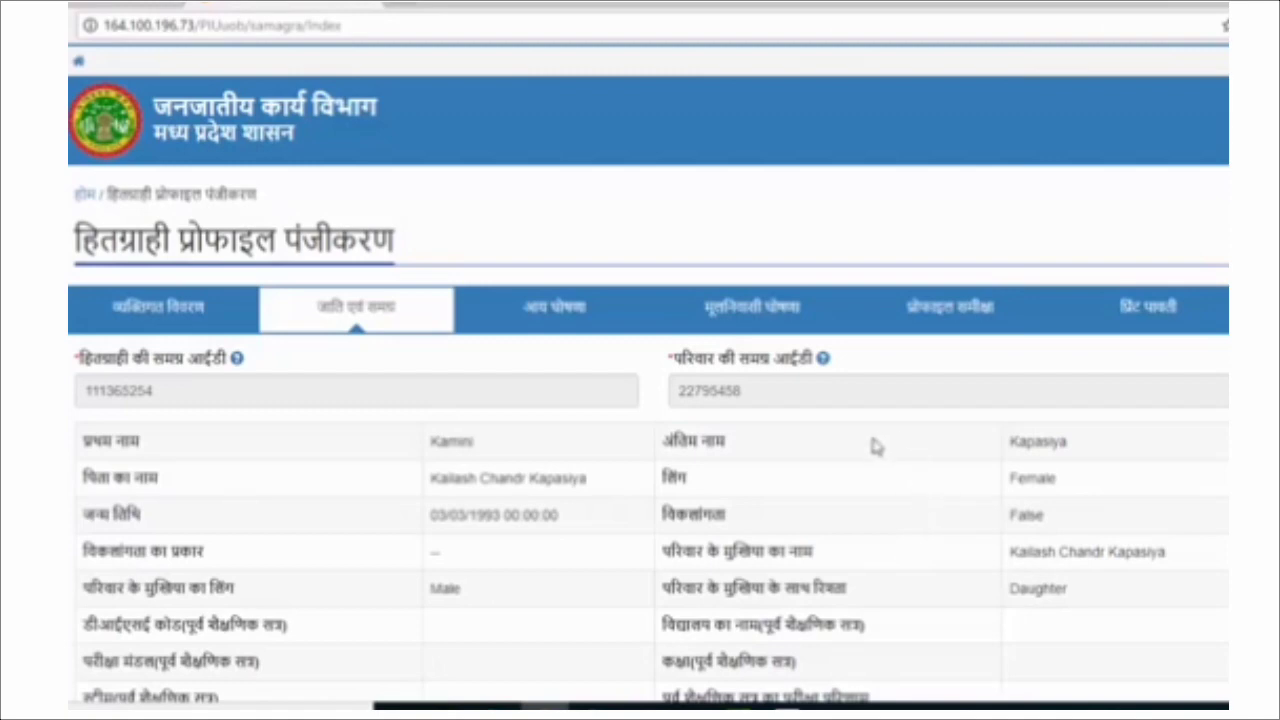
# Accept the Samagra details declaration and save to continue to the income declaration.
pyautogui.scroll(-1, 845, 505)
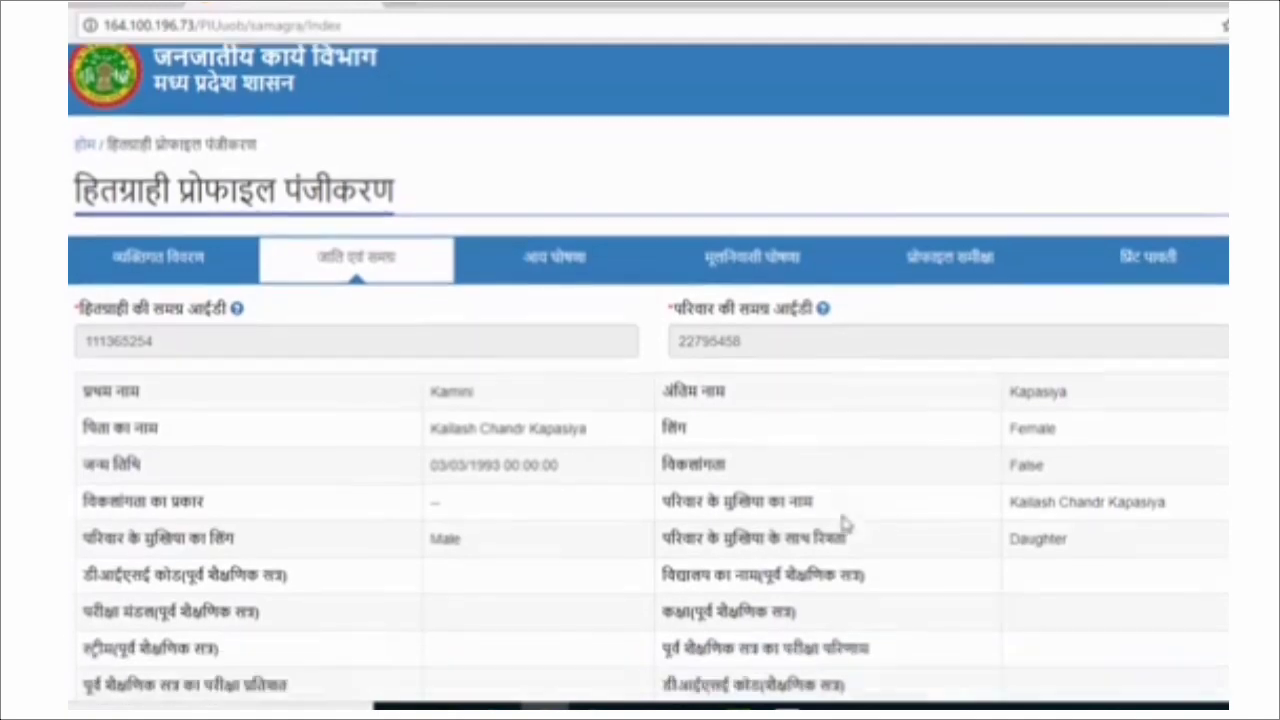
pyautogui.scroll(-1, 845, 527)
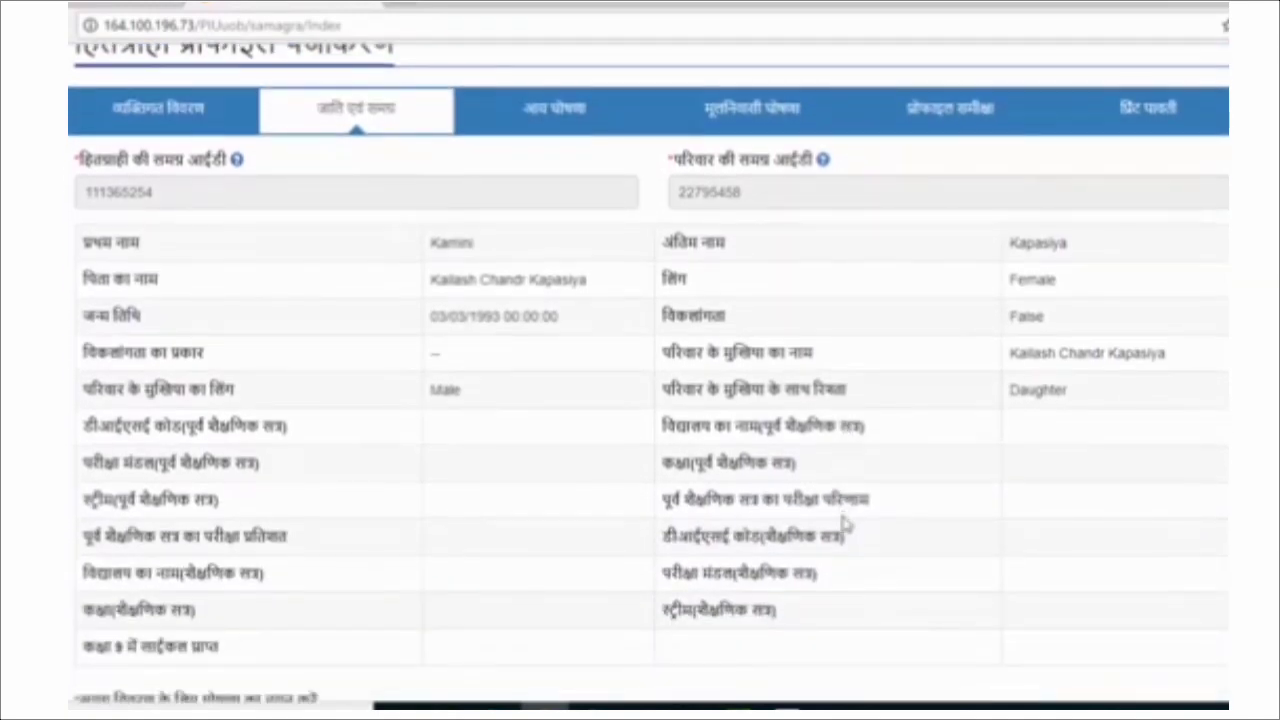
pyautogui.scroll(-1, 845, 530)
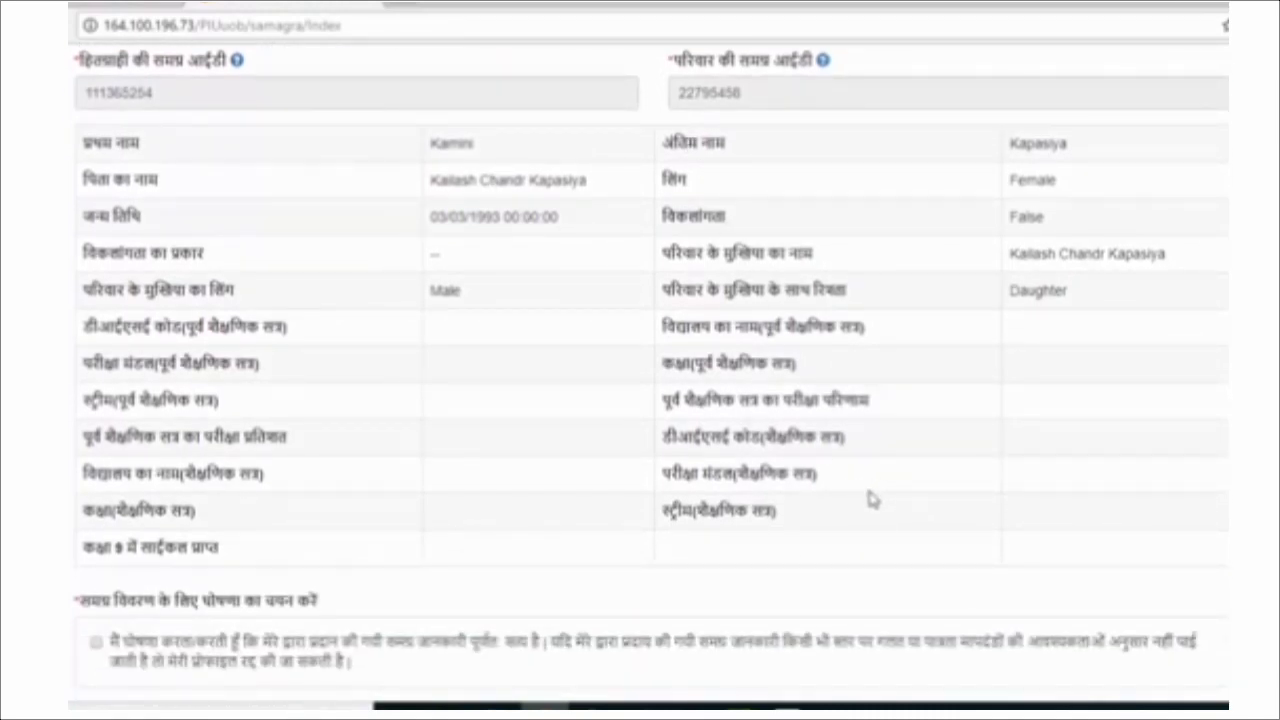
pyautogui.scroll(-1, 870, 500)
pyautogui.scroll(1, 872, 500)
pyautogui.click(97, 643)
pyautogui.scroll(-1, 97, 645)
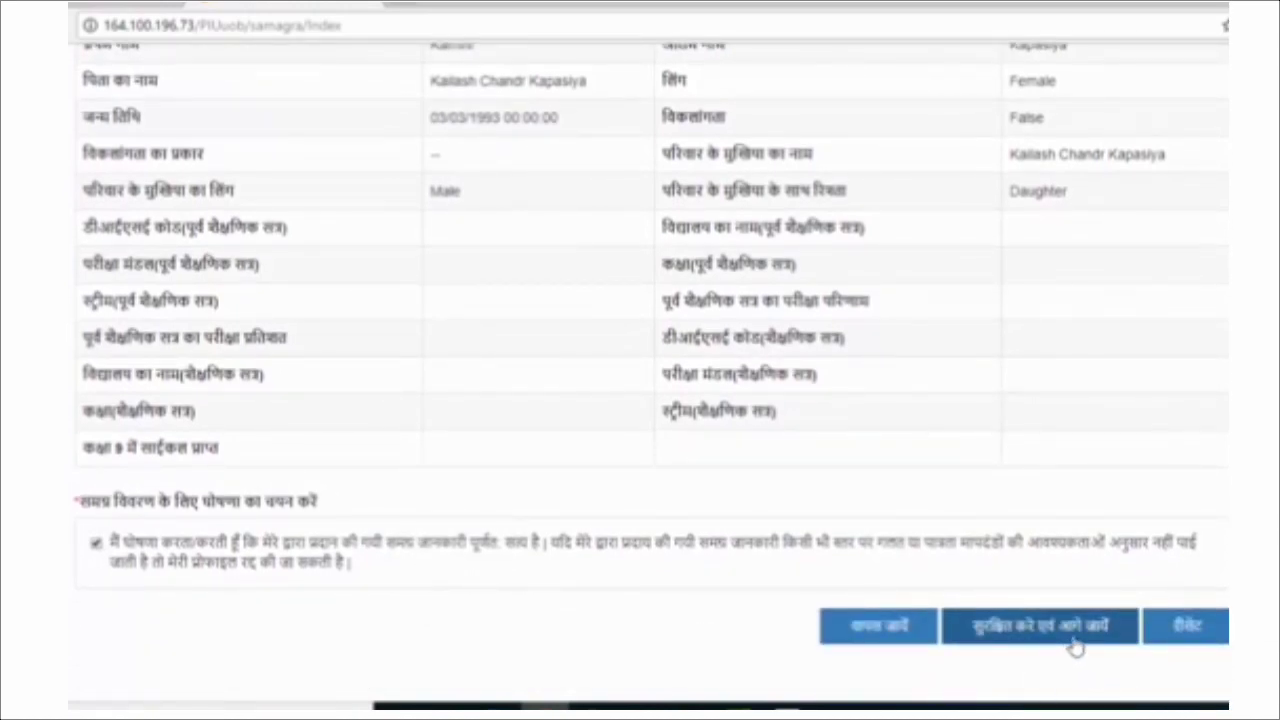
pyautogui.scroll(-1, 1075, 645)
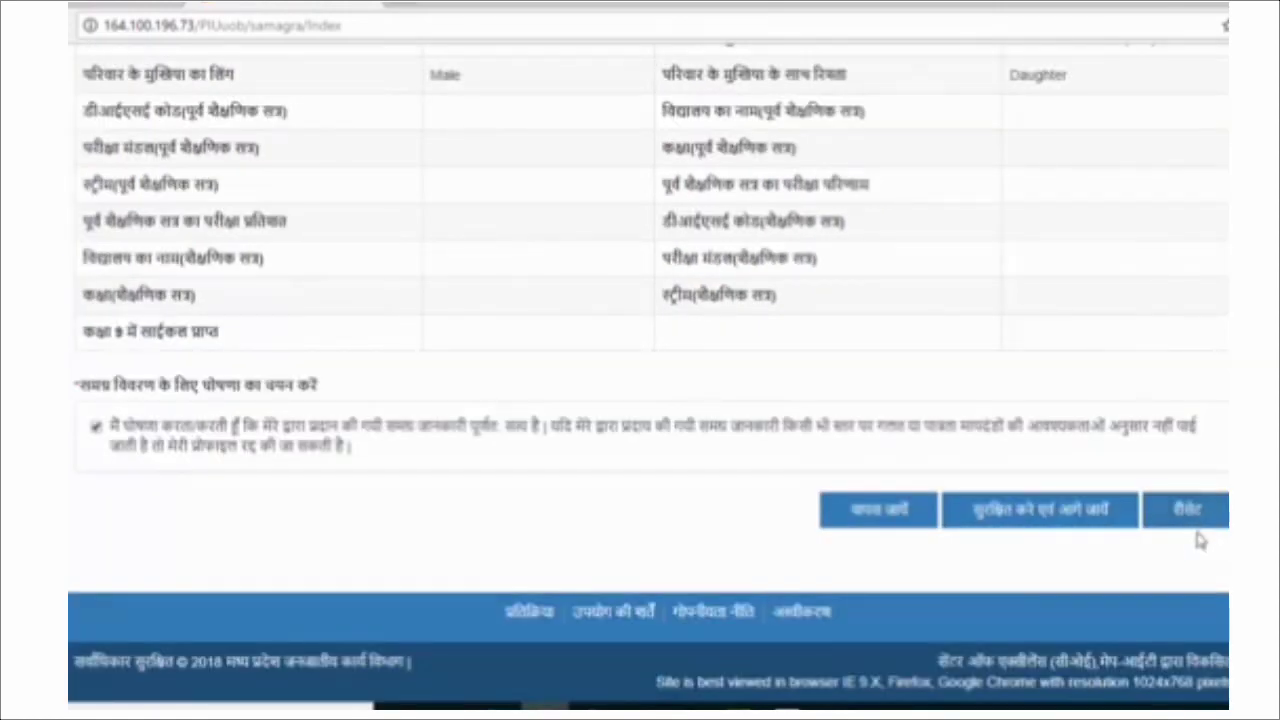
pyautogui.scroll(2, 1198, 540)
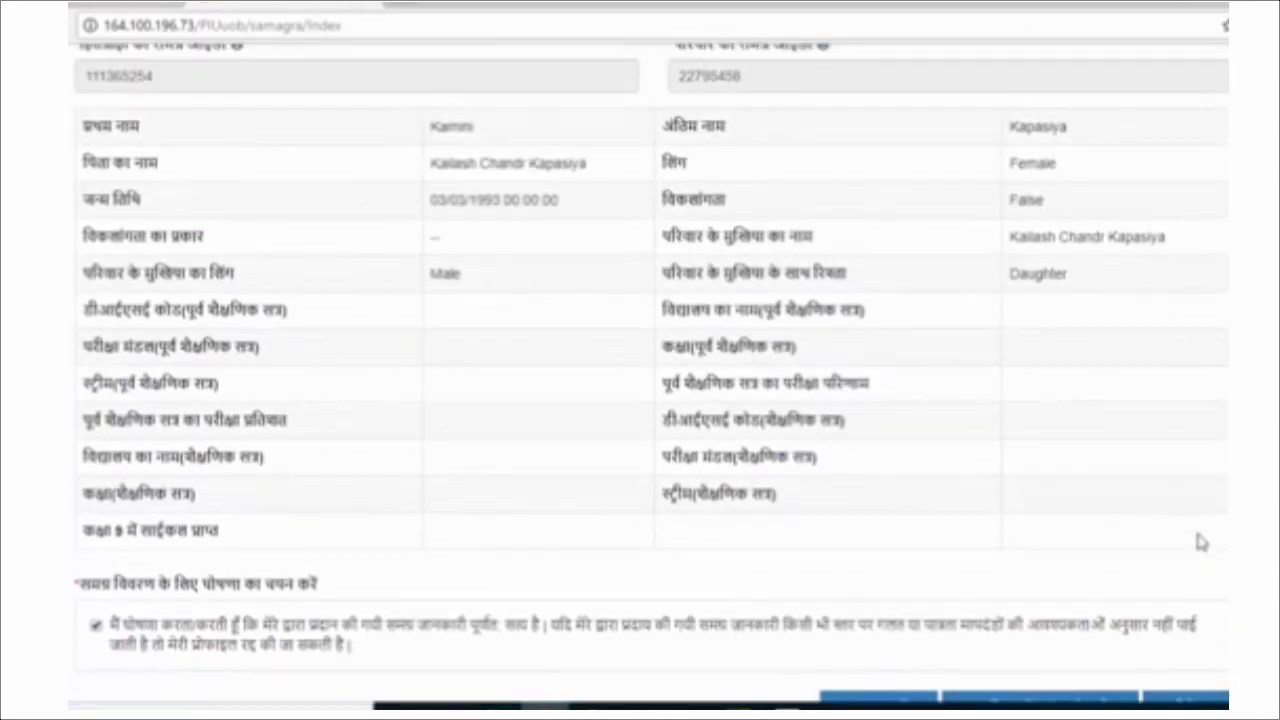
pyautogui.scroll(-1, 1200, 541)
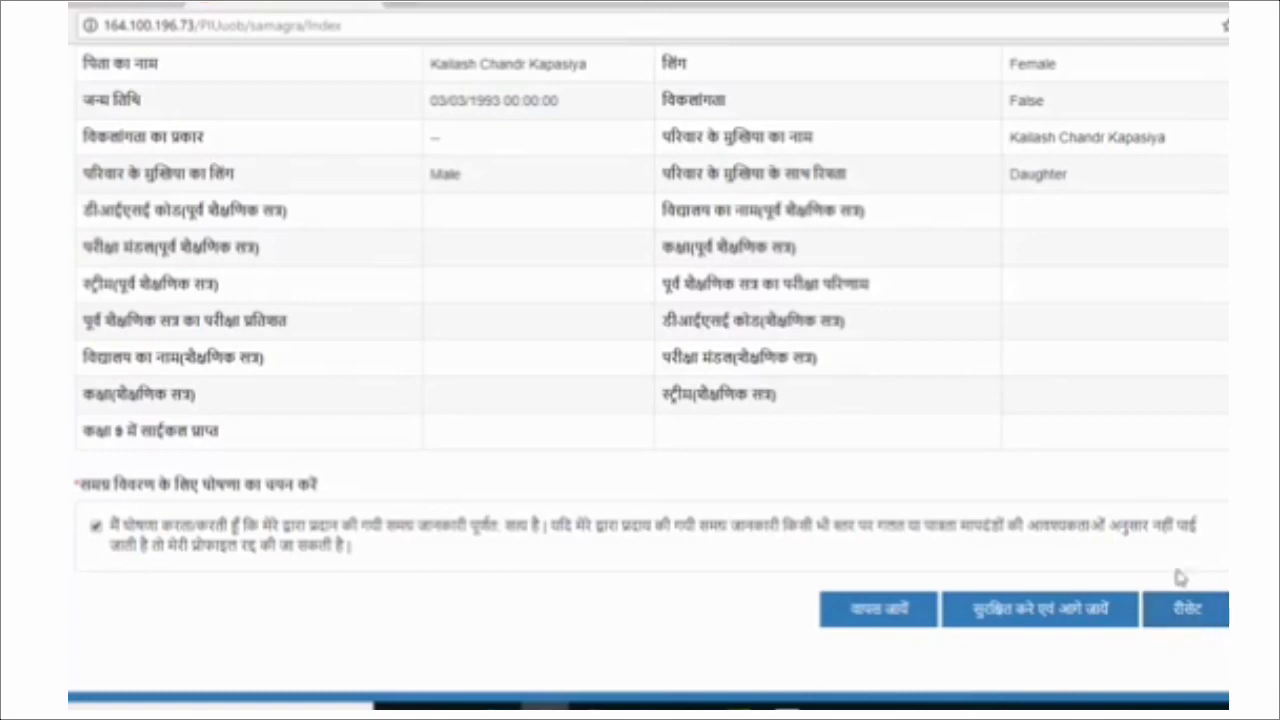
pyautogui.scroll(3, 1145, 468)
pyautogui.scroll(-2, 1125, 495)
pyautogui.scroll(-2, 925, 518)
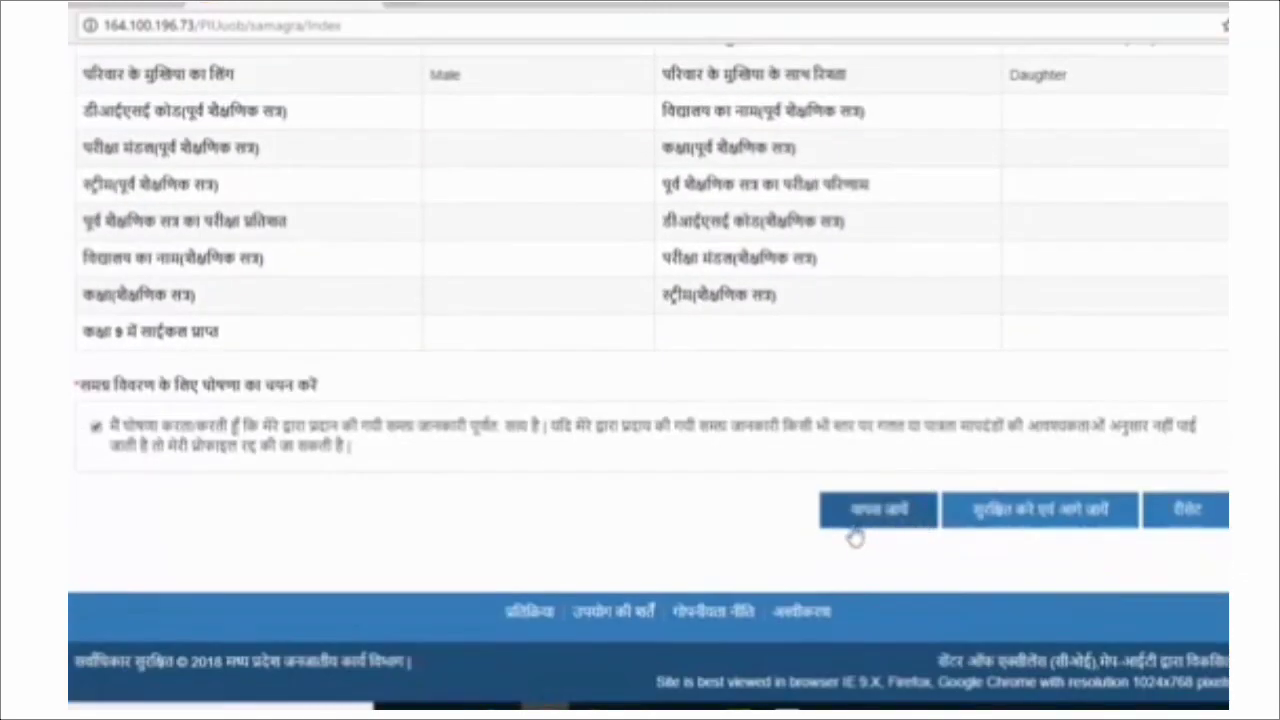
pyautogui.click(1036, 520)
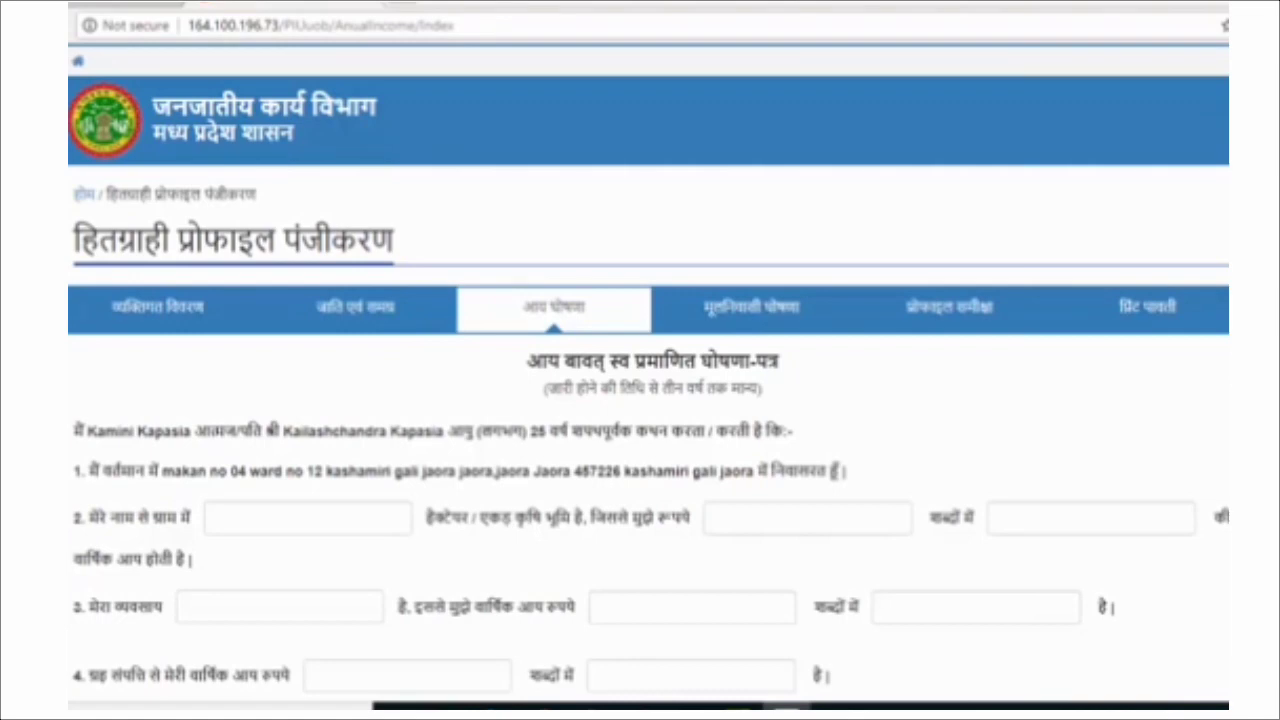
# Declare 1 hectare of land with income 5000, written as 'five thousand'.
pyautogui.scroll(-1, 920, 491)
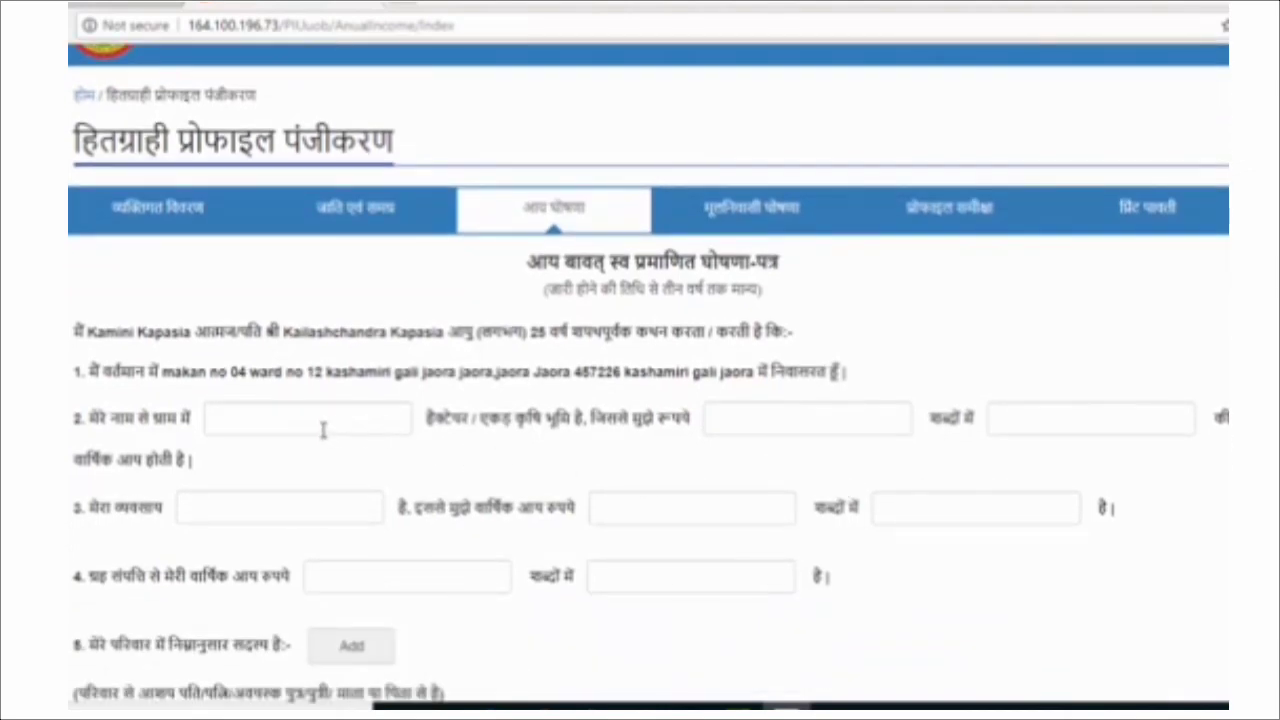
pyautogui.click(322, 430)
pyautogui.write('1')
pyautogui.click(740, 422)
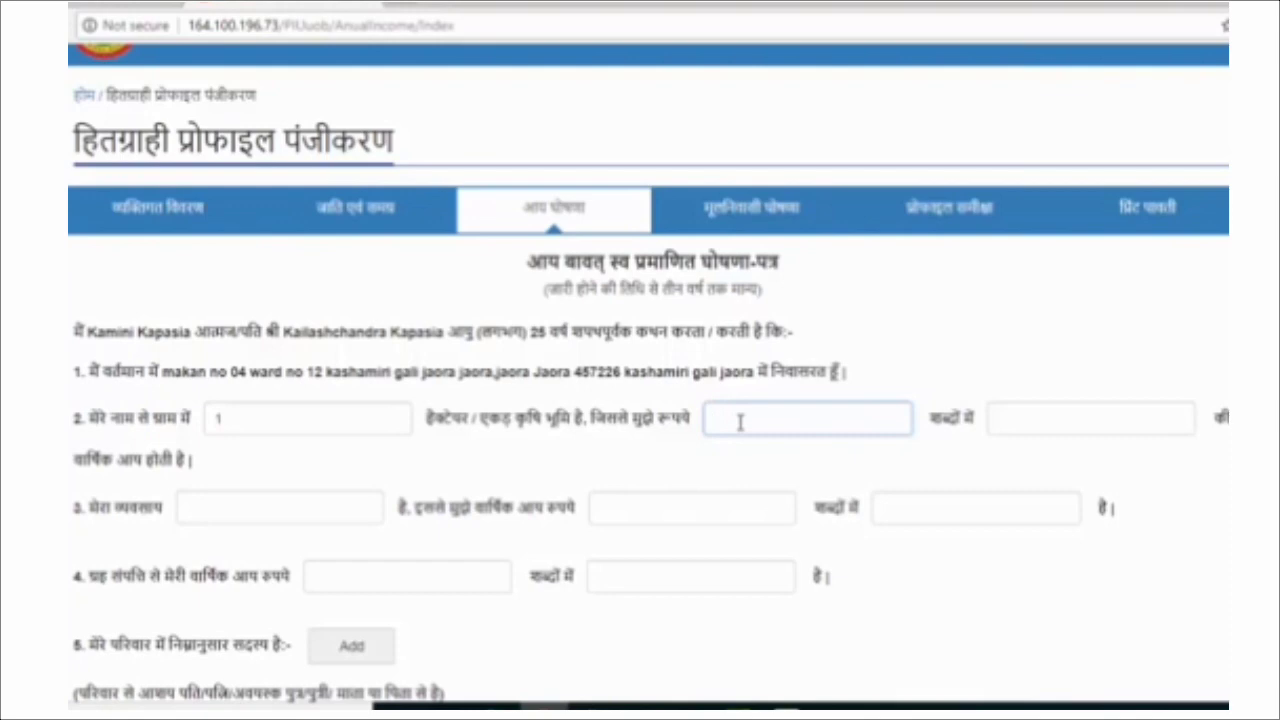
pyautogui.write('5000')
pyautogui.click(1048, 427)
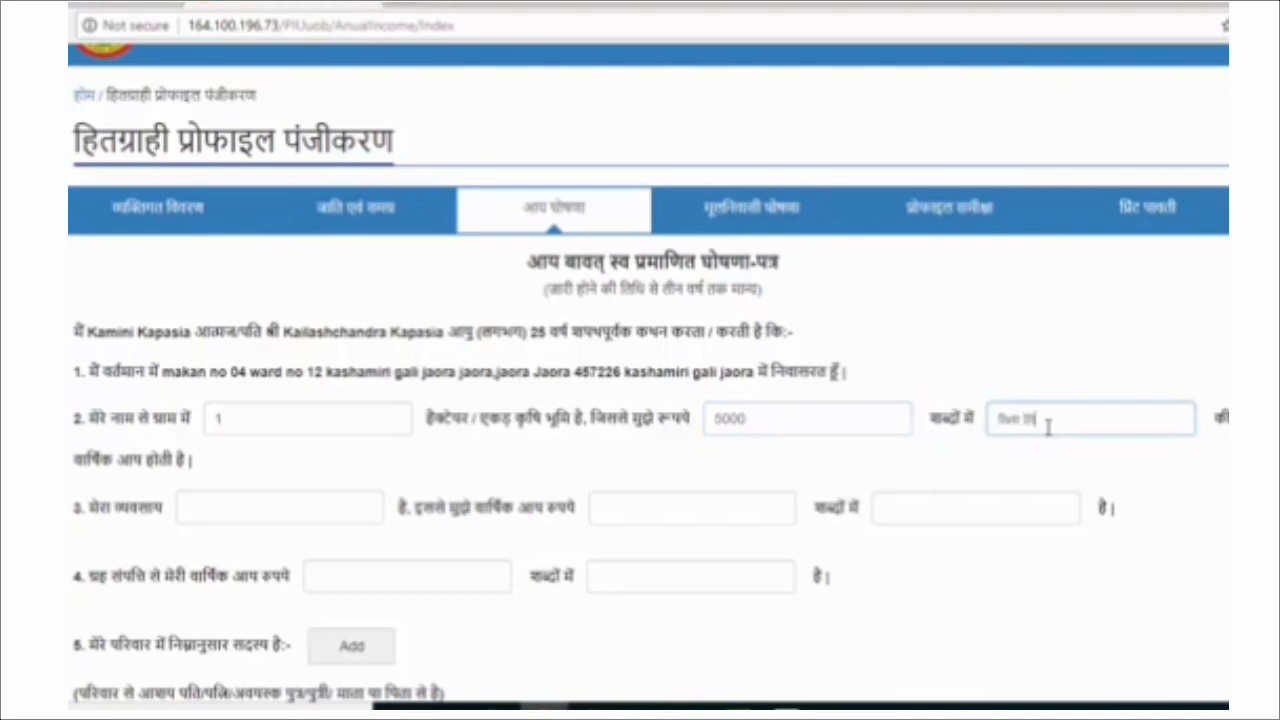
pyautogui.write('five thosand')
# Enter occupation 'kheti' with income 50000, written and spell-corrected as 'fifty thousand'.
pyautogui.scroll(-1, 705, 513)
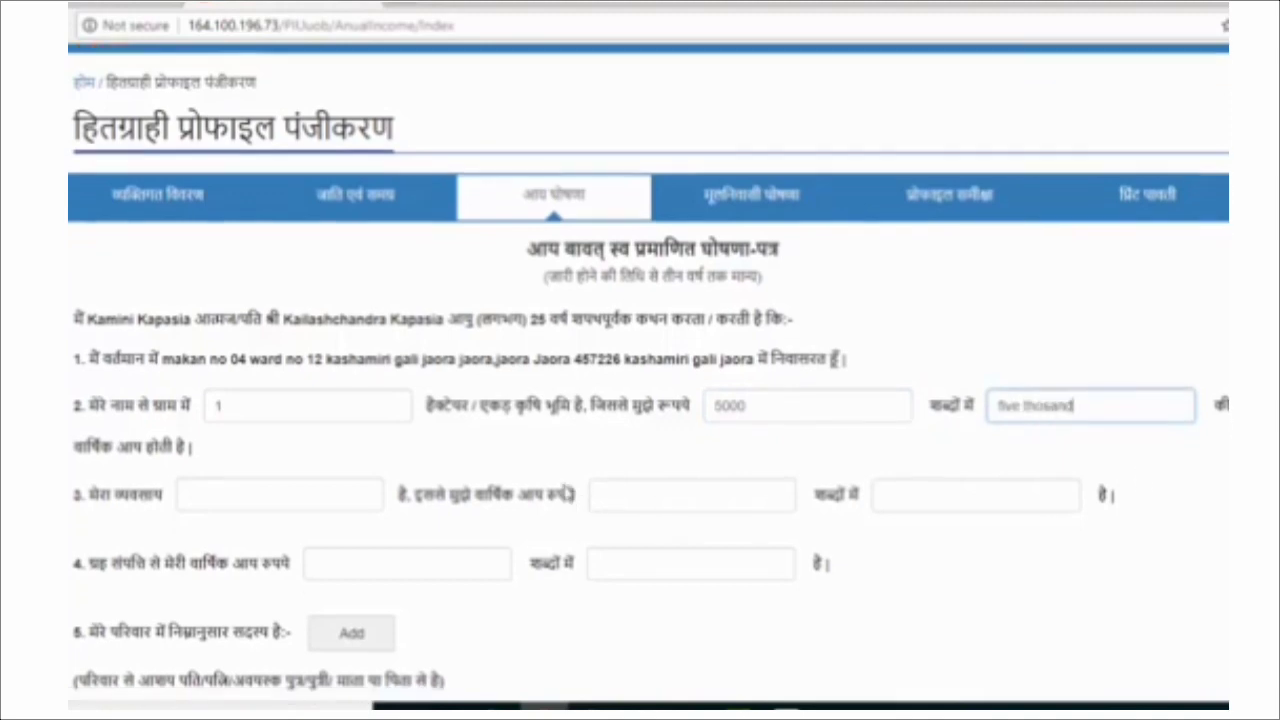
pyautogui.click(207, 400)
pyautogui.write('k')
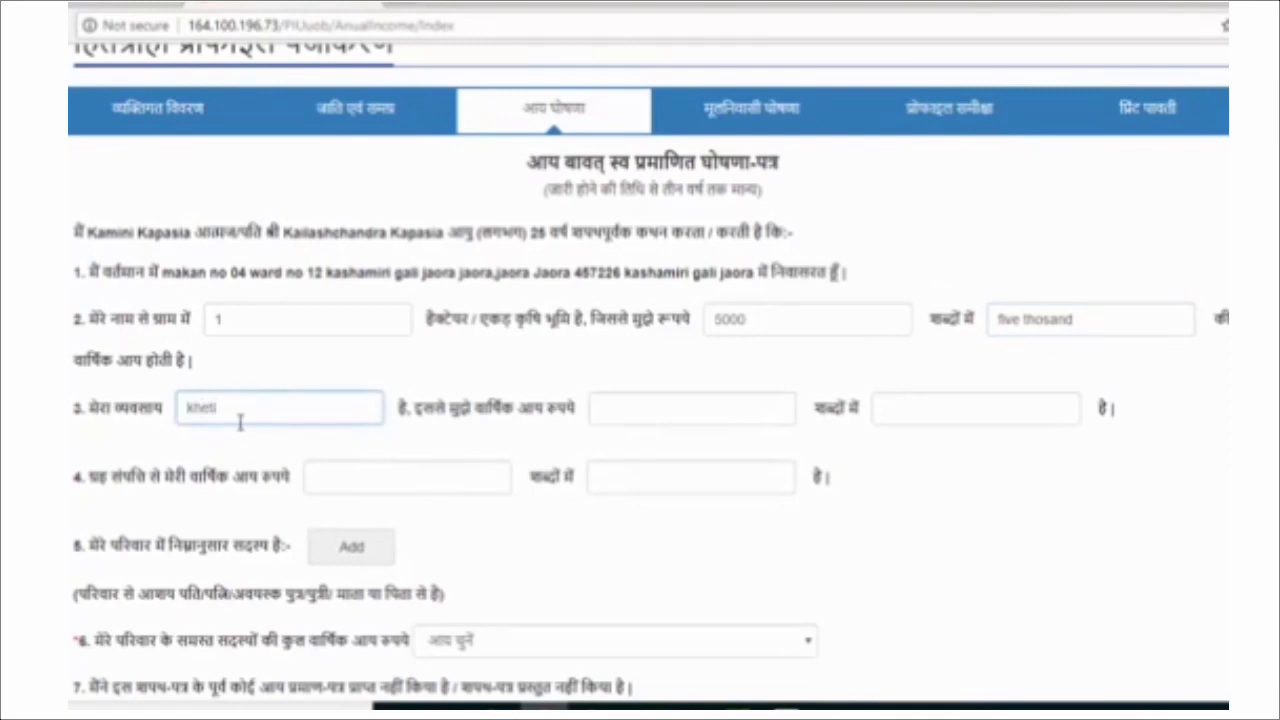
pyautogui.write('heti')
pyautogui.click(666, 408)
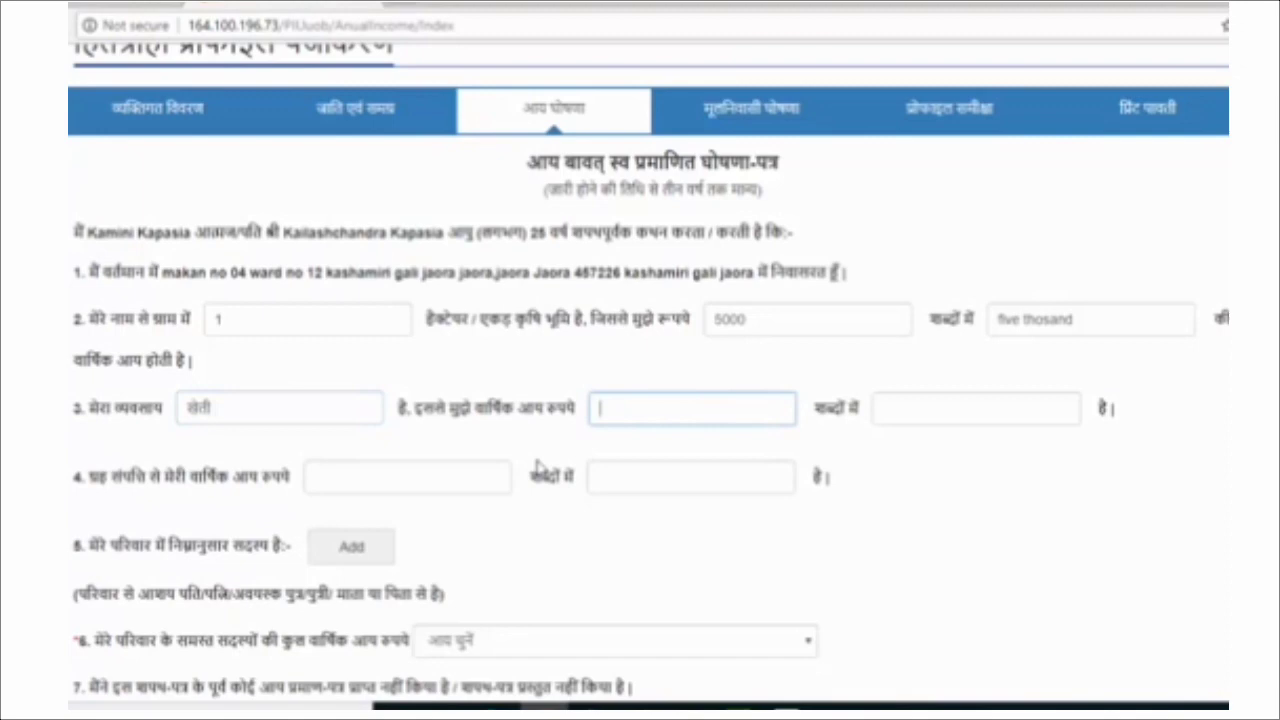
pyautogui.write('50000')
pyautogui.click(897, 411)
pyautogui.write('fiffty thousand')
pyautogui.rightClick(896, 411)
pyautogui.click(967, 428)
pyautogui.click(928, 496)
# Enter property income 40000, written and spell-corrected as 'forty thousand'.
pyautogui.scroll(-1, 928, 496)
pyautogui.click(360, 381)
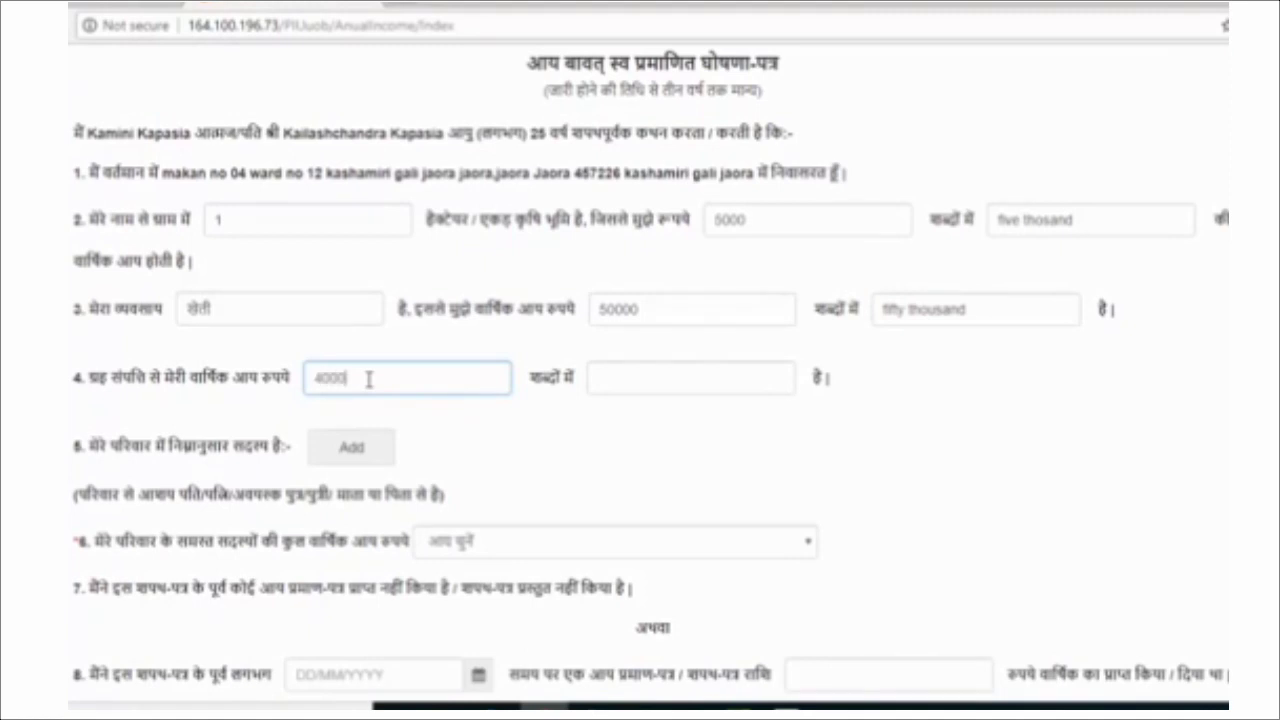
pyautogui.click(603, 379)
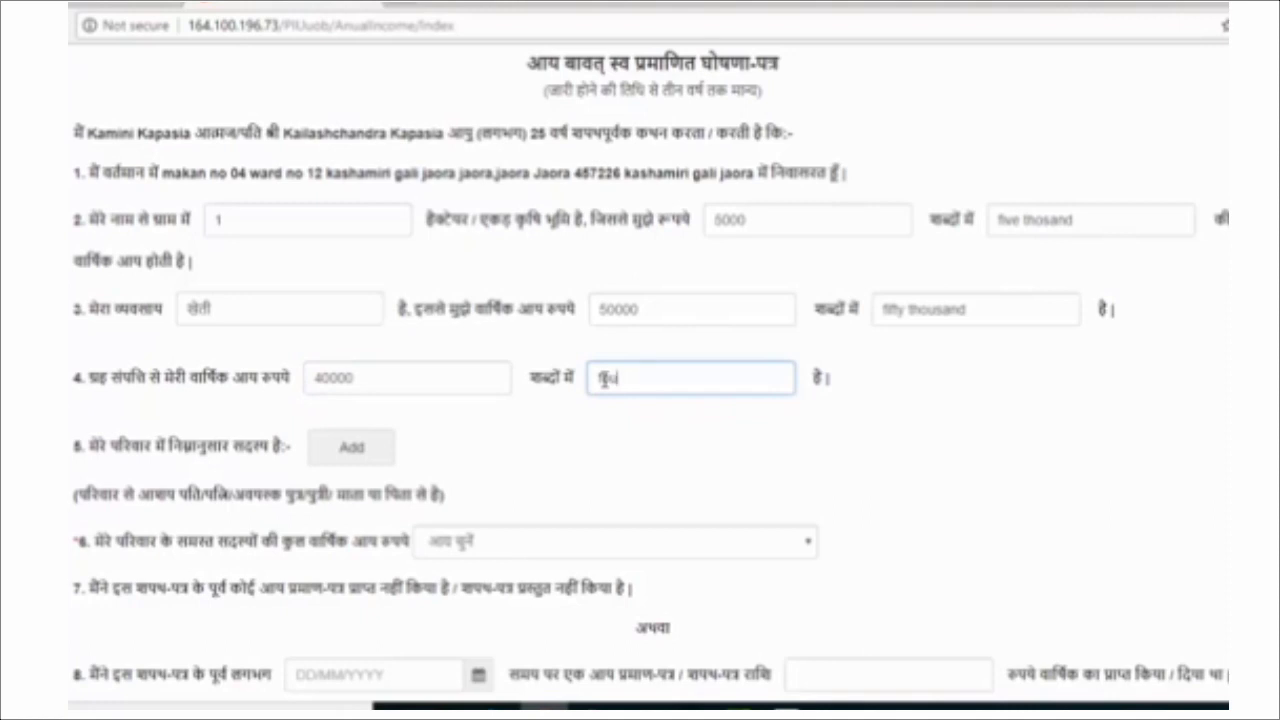
pyautogui.write('fourty thosand')
pyautogui.rightClick(617, 378)
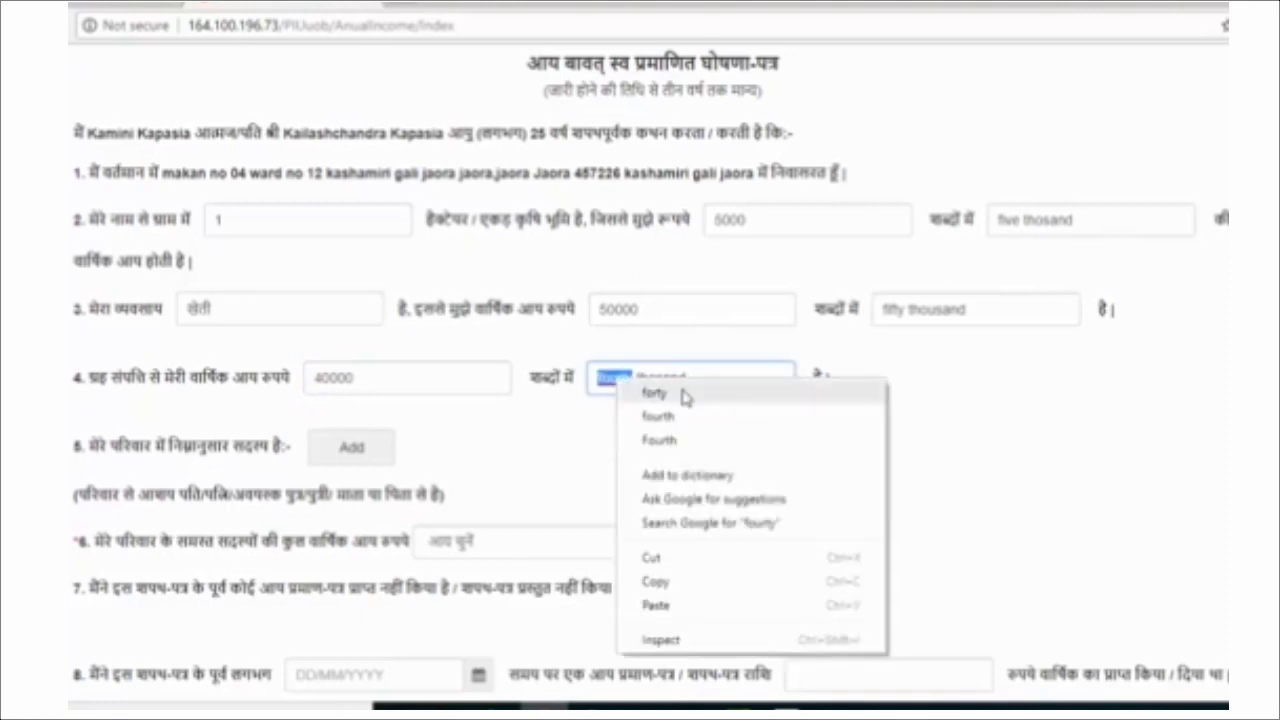
pyautogui.click(687, 396)
pyautogui.click(695, 438)
pyautogui.scroll(-2, 531, 471)
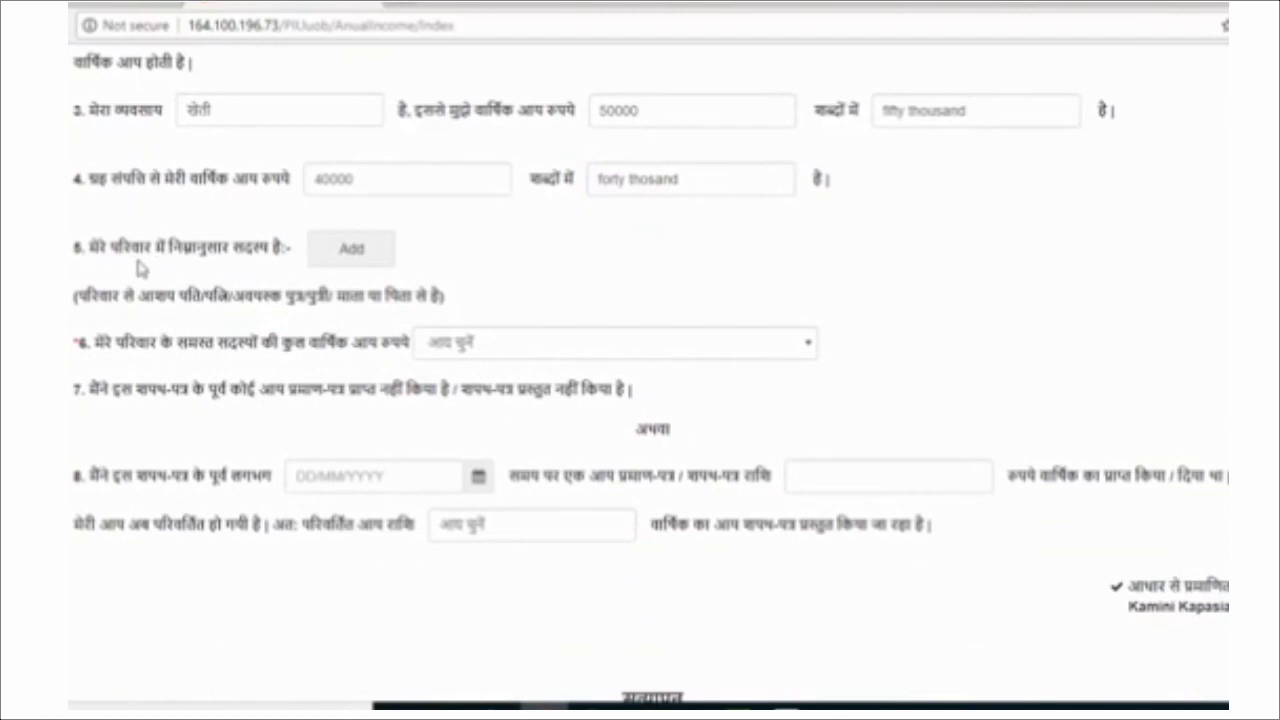
# Add two family member rows named 'member one' and 'member two'.
pyautogui.click(345, 248)
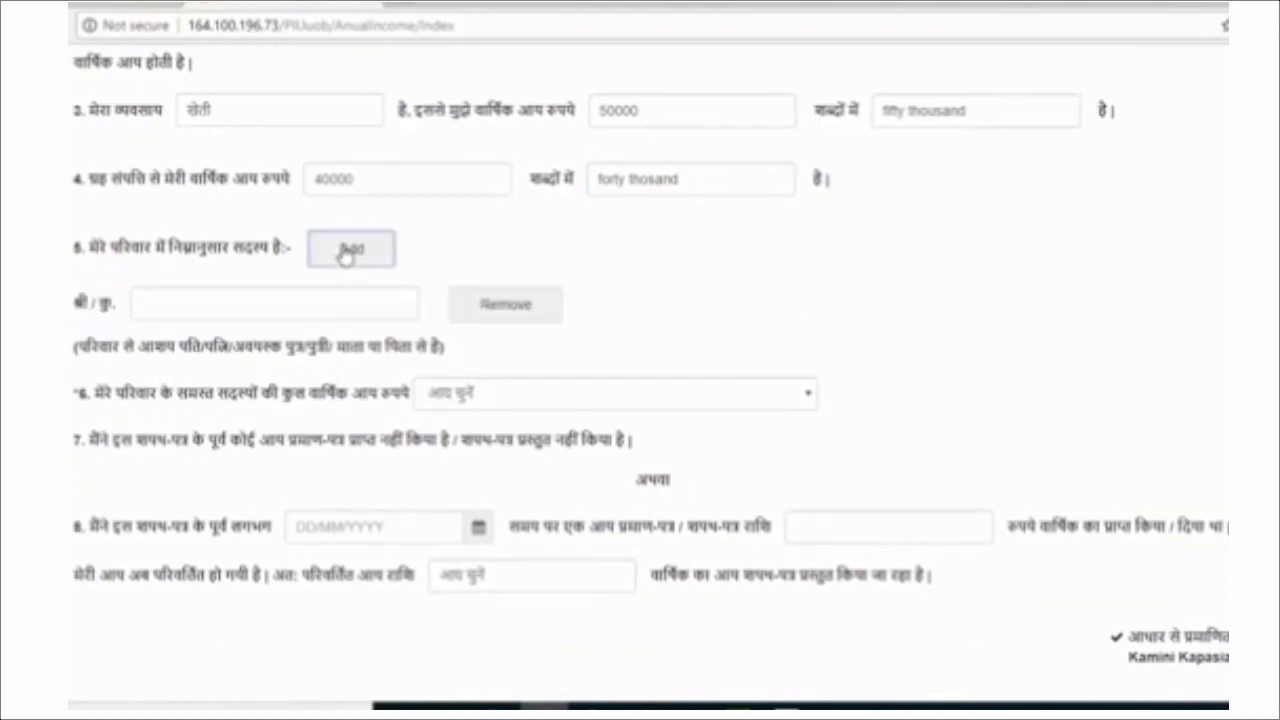
pyautogui.click(257, 299)
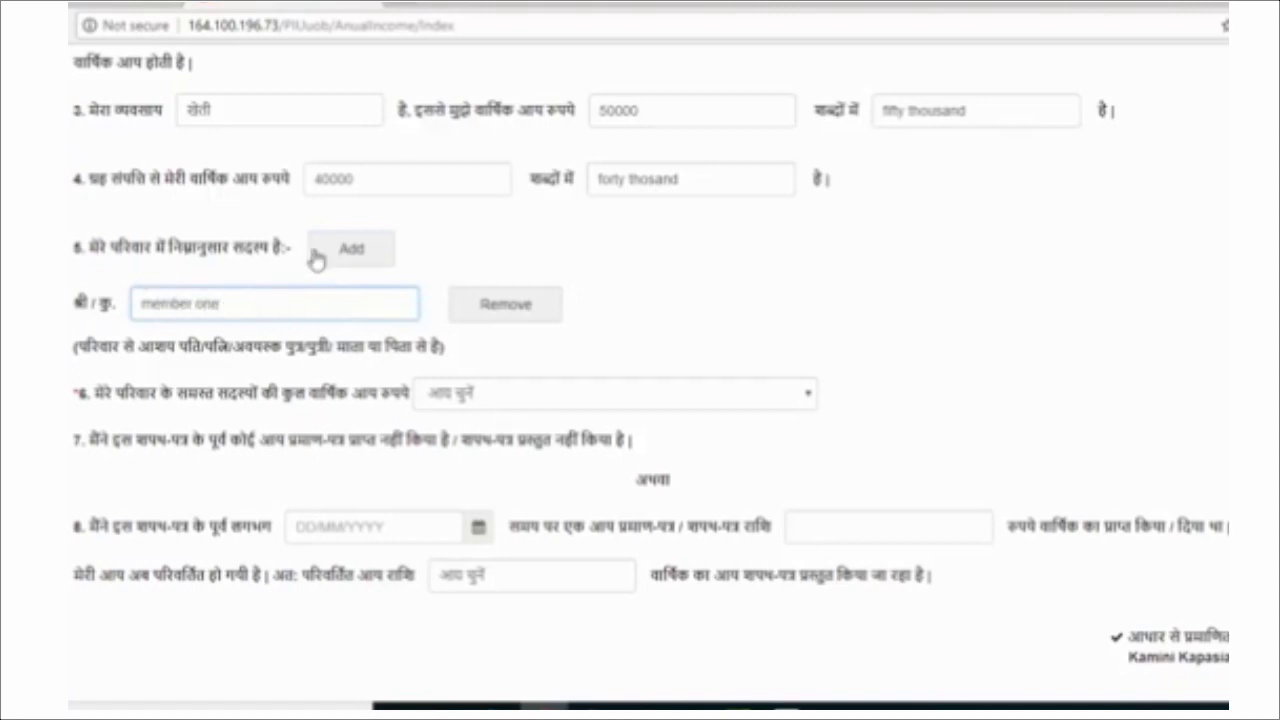
pyautogui.click(349, 255)
pyautogui.click(240, 353)
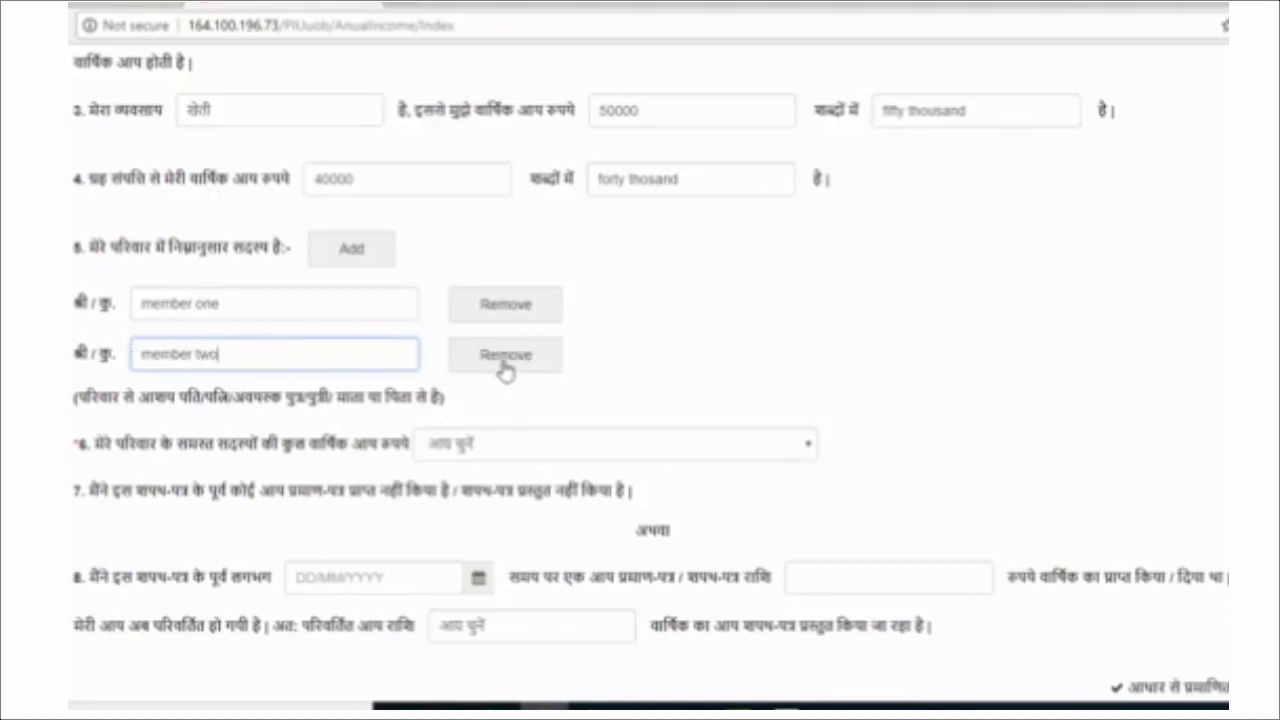
# Set total family annual income to 1 लाख से कम and select the earlier income certificate amount.
pyautogui.scroll(-1, 355, 418)
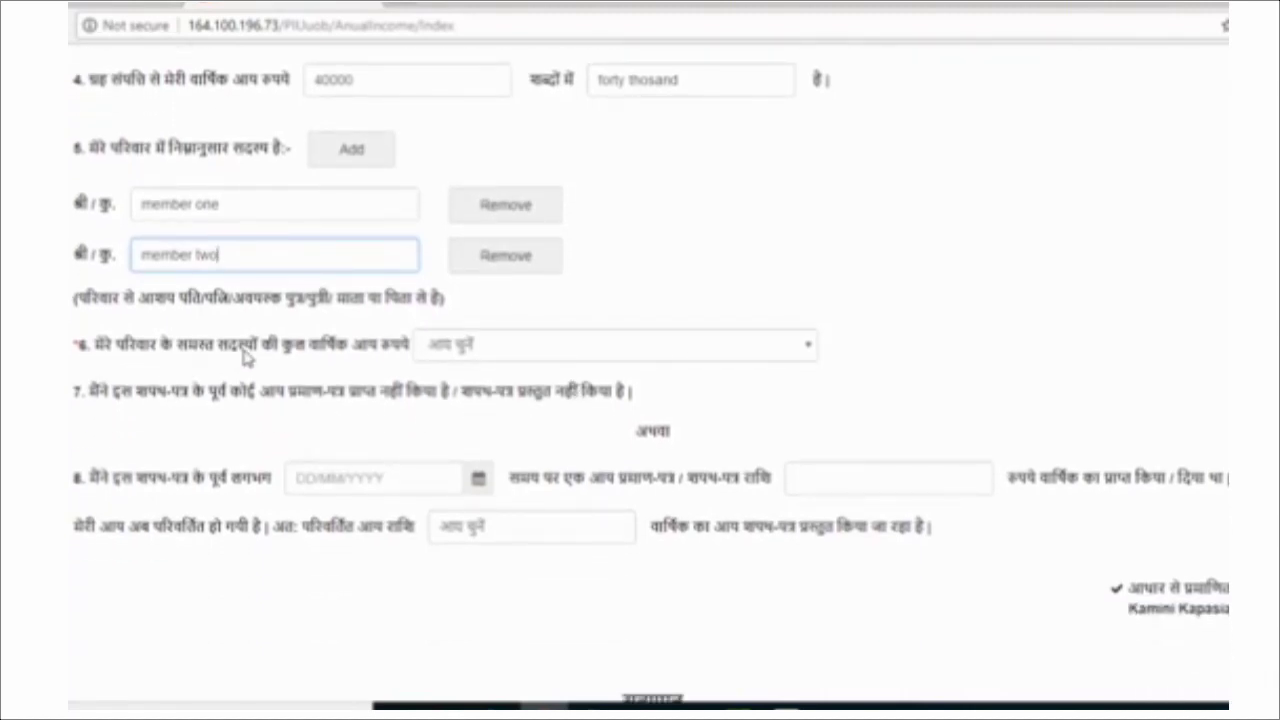
pyautogui.click(459, 352)
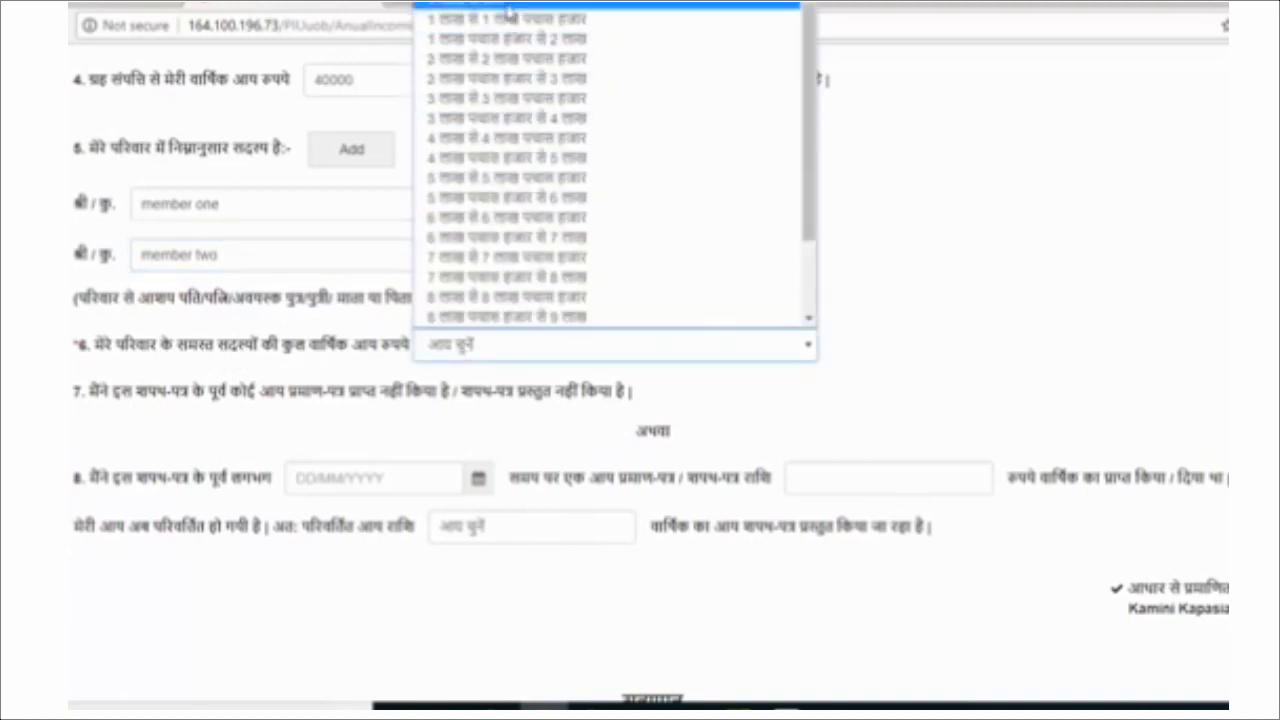
pyautogui.click(508, 8)
pyautogui.scroll(-2, 790, 335)
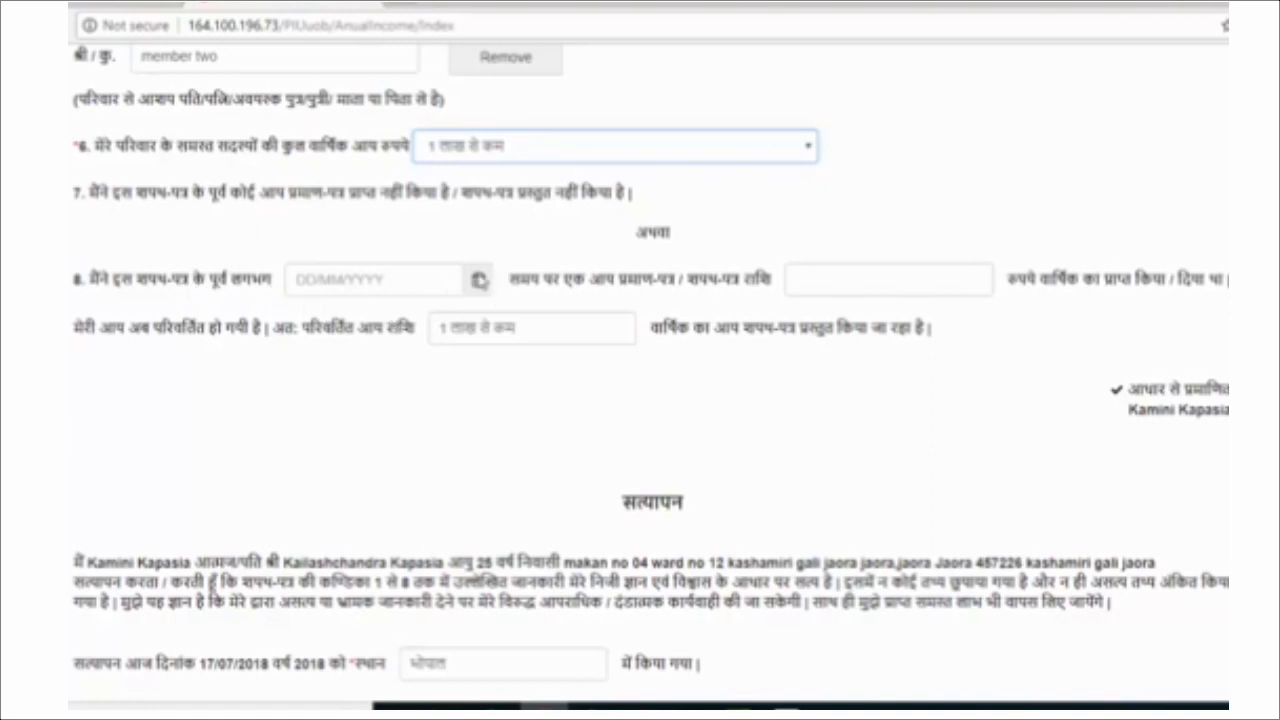
pyautogui.click(841, 272)
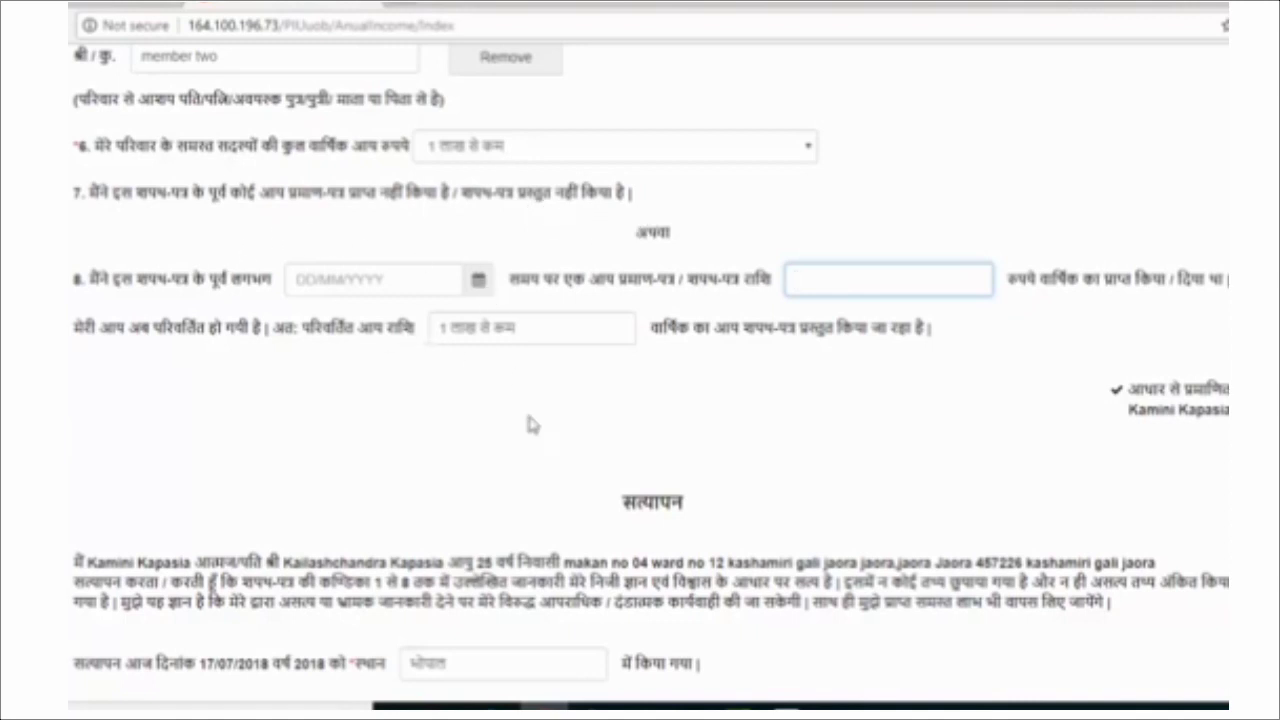
# Replace the verification place with 'bhopal' (भोपाल) and submit the income declaration.
pyautogui.scroll(-1, 492, 416)
pyautogui.scroll(-1, 490, 415)
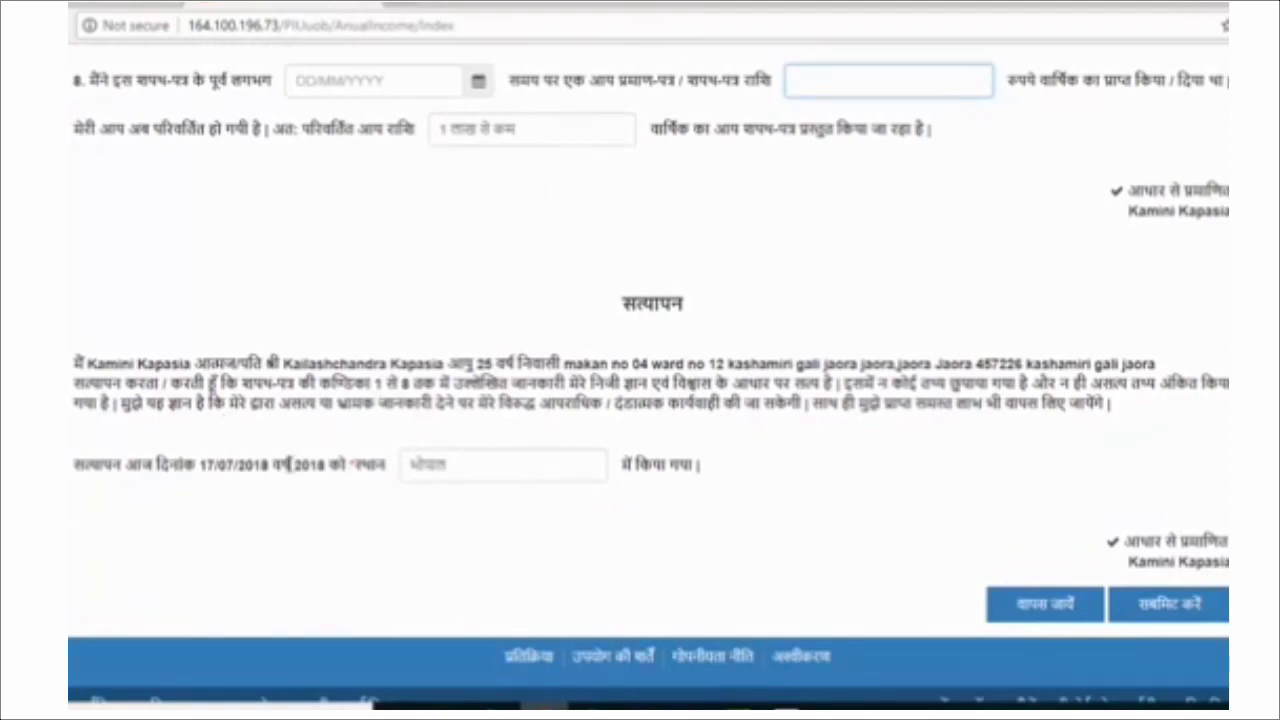
pyautogui.moveTo(501, 456); pyautogui.dragTo(308, 466)
pyautogui.press('BackSpace')
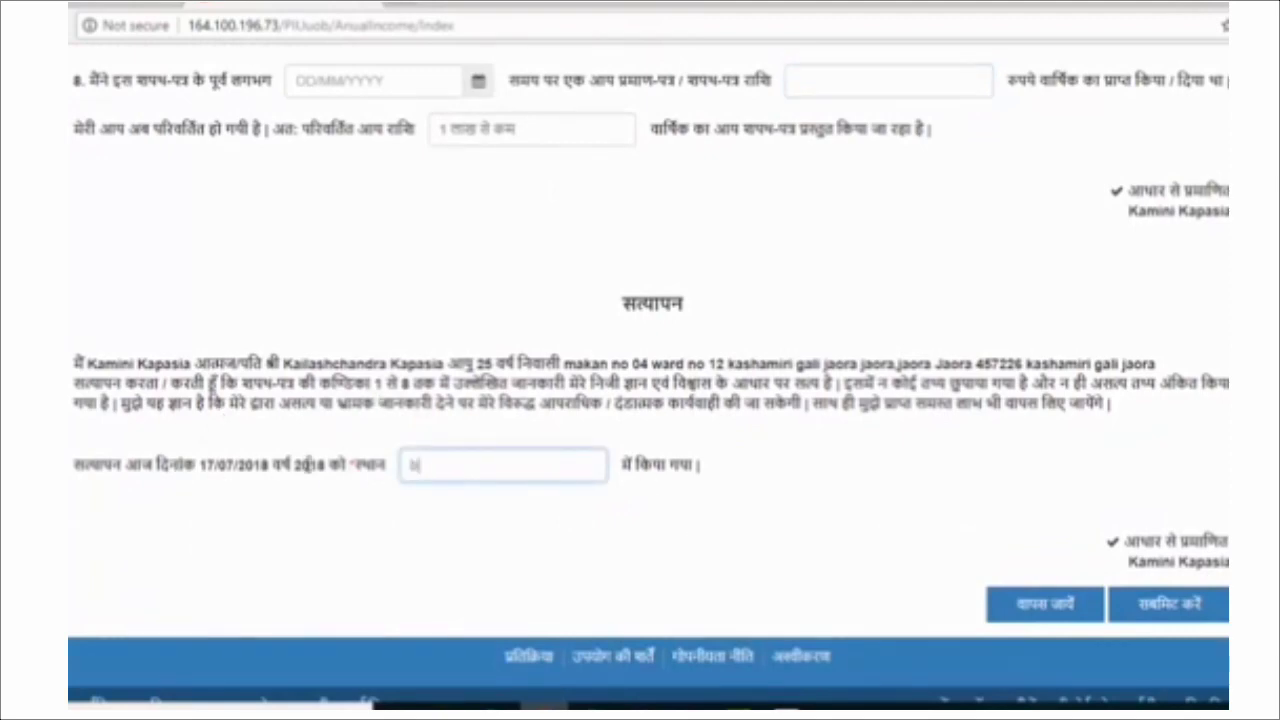
pyautogui.write('bhopal')
pyautogui.press('space')
pyautogui.click(1168, 607)
pyautogui.scroll(-3, 798, 532)
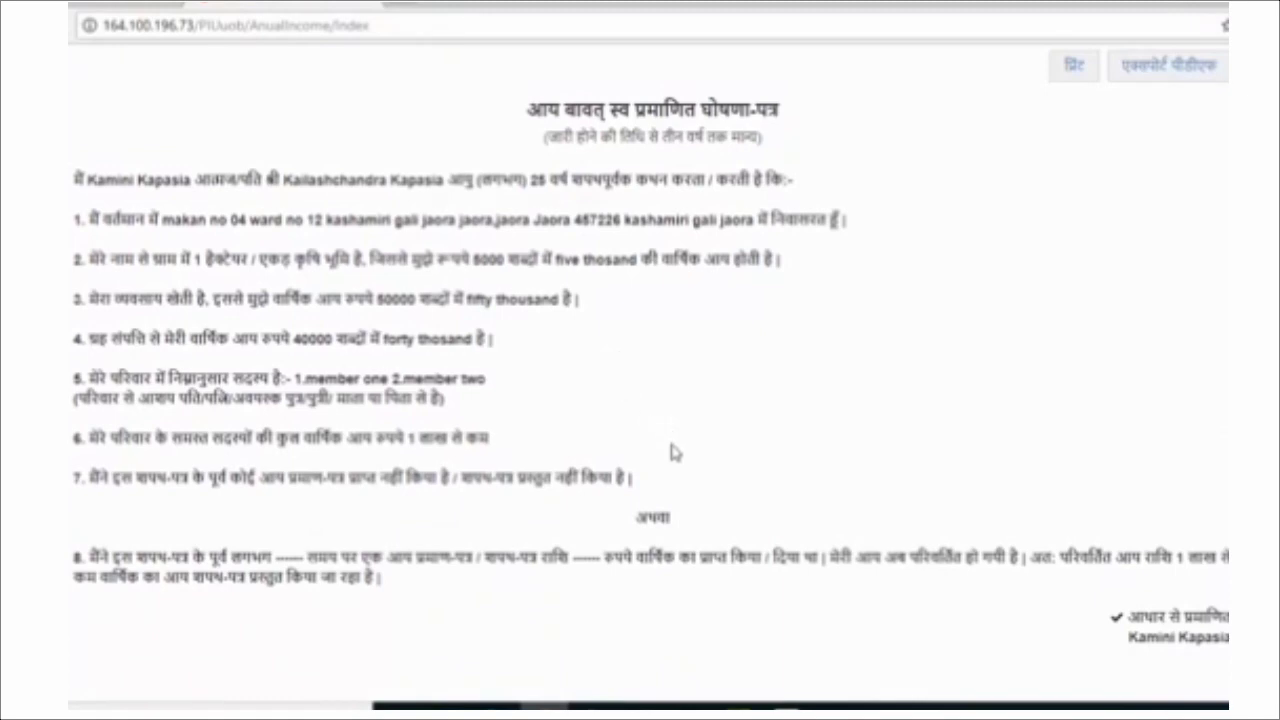
# Save the reviewed income declaration summary and continue to the domicile declaration.
pyautogui.scroll(-5, 672, 458)
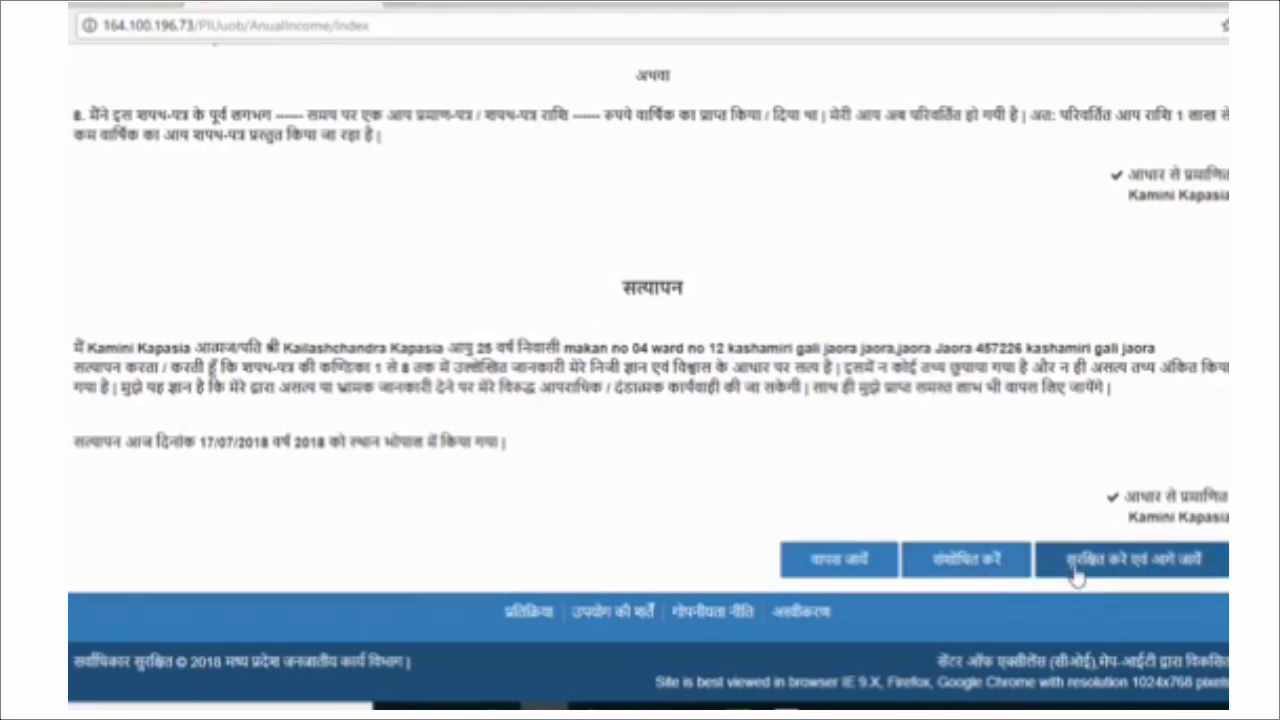
pyautogui.click(1148, 570)
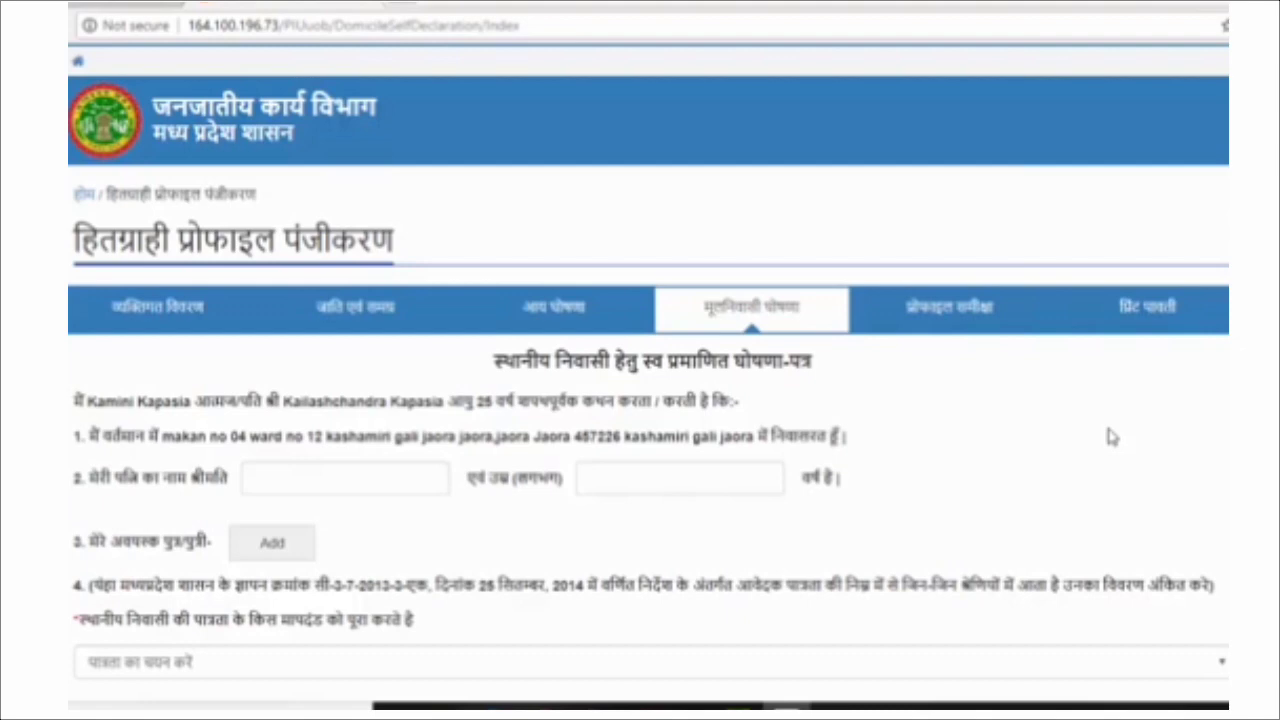
# Enter the husband's name and age, and add minor child 'one son' aged 2.
pyautogui.click(376, 477)
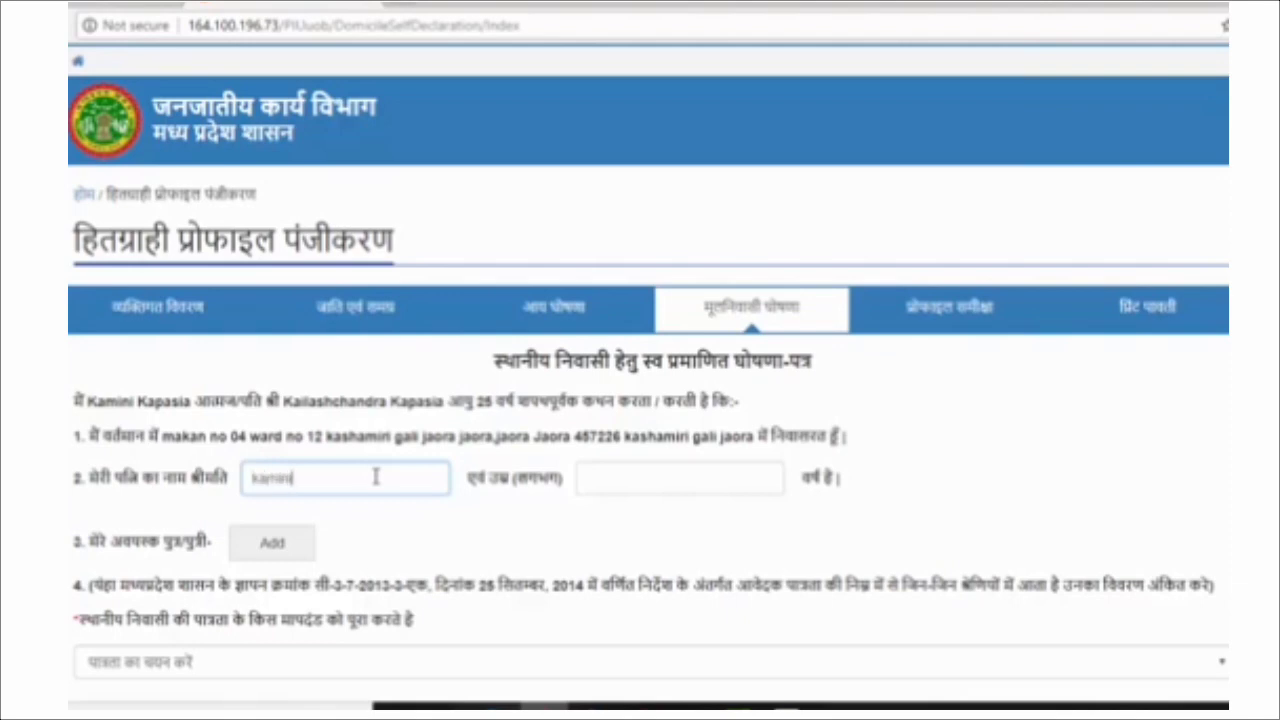
pyautogui.click(601, 481)
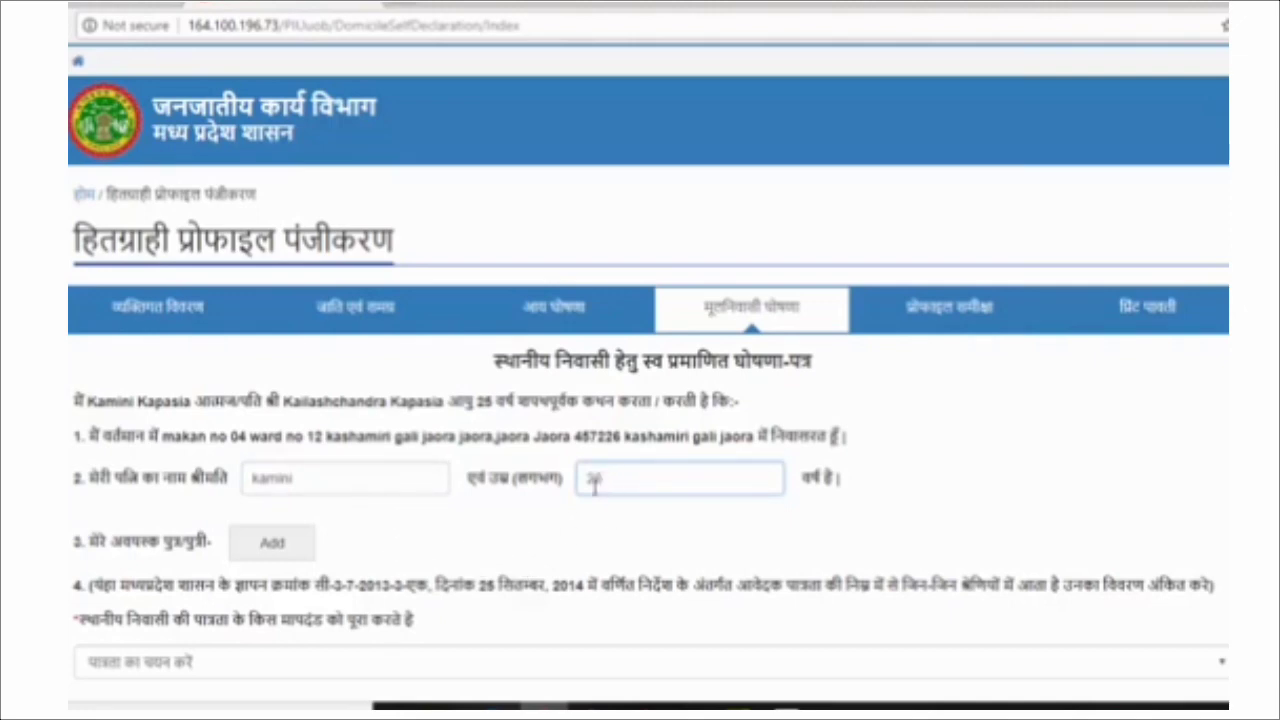
pyautogui.scroll(-2, 505, 535)
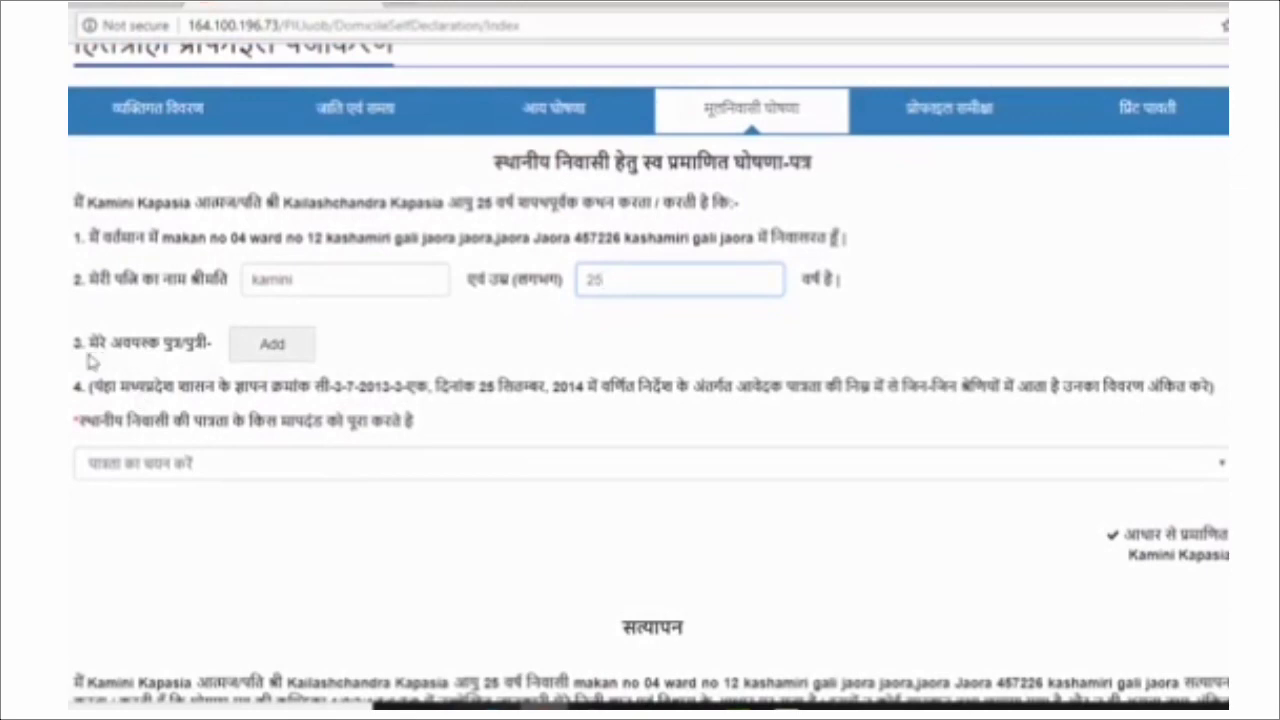
pyautogui.click(272, 344)
pyautogui.click(237, 386)
pyautogui.write('d')
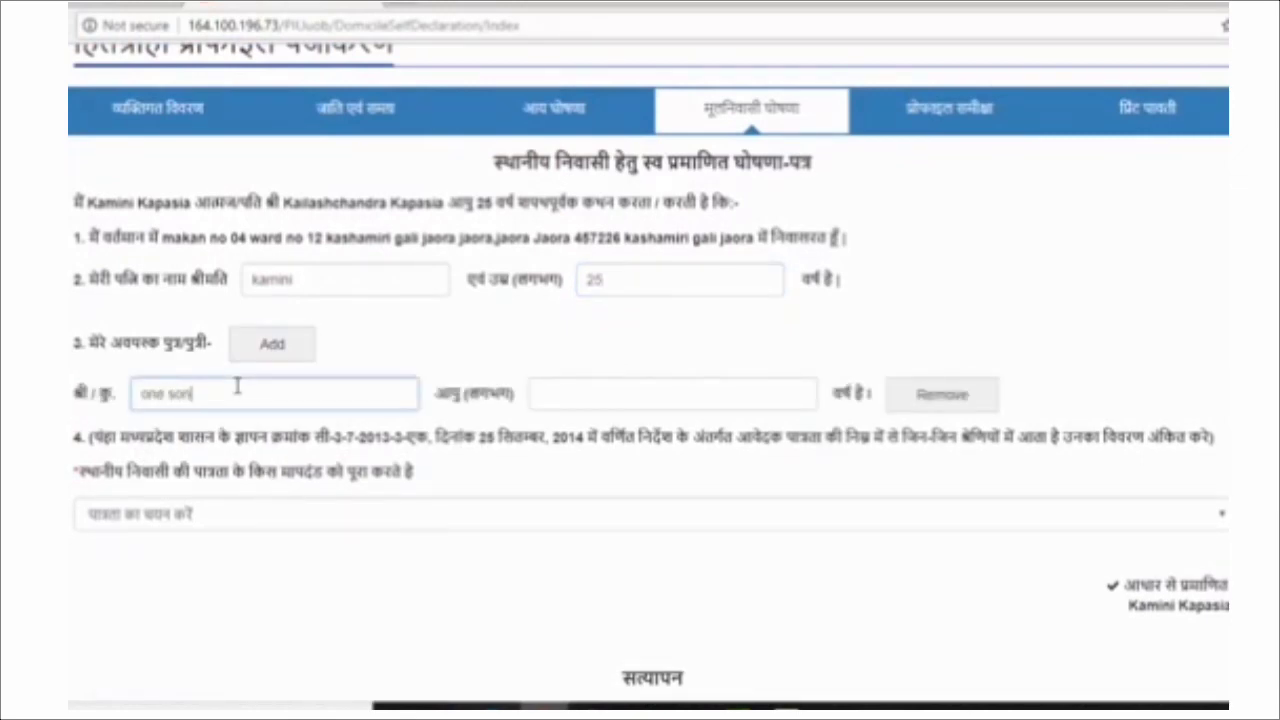
pyautogui.write('ne son')
pyautogui.click(575, 392)
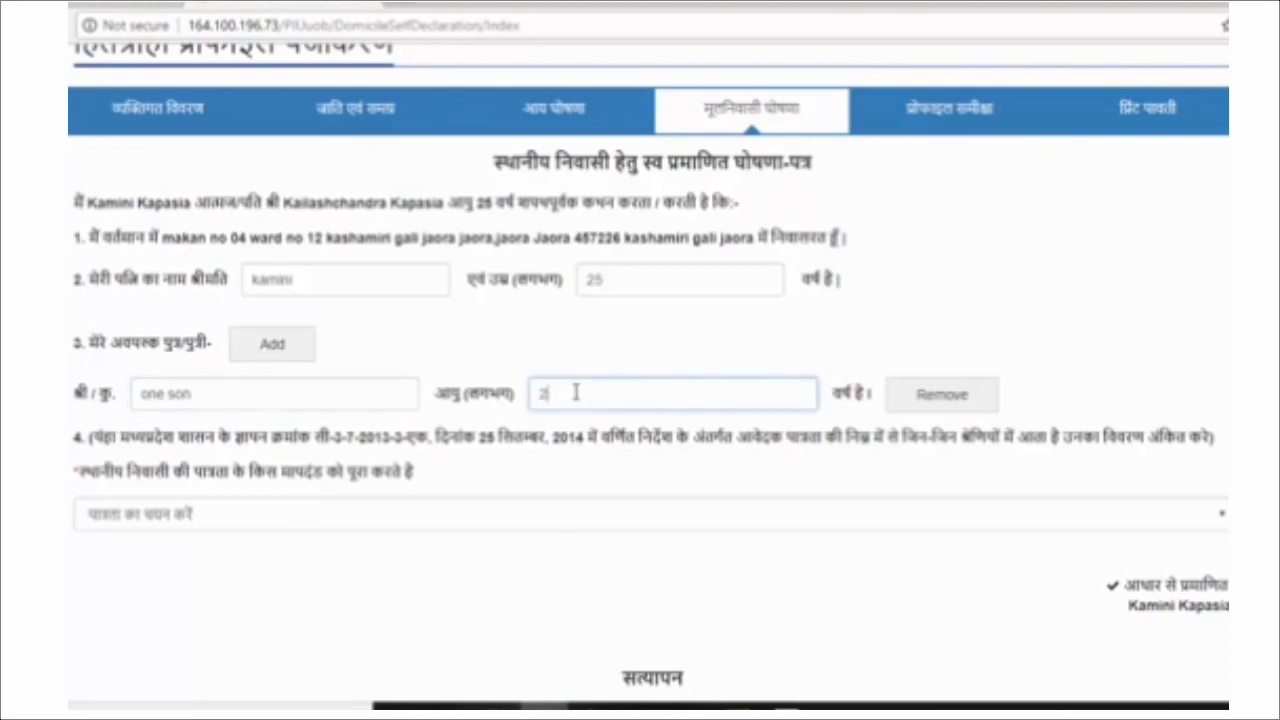
pyautogui.write('2')
pyautogui.scroll(-2, 614, 480)
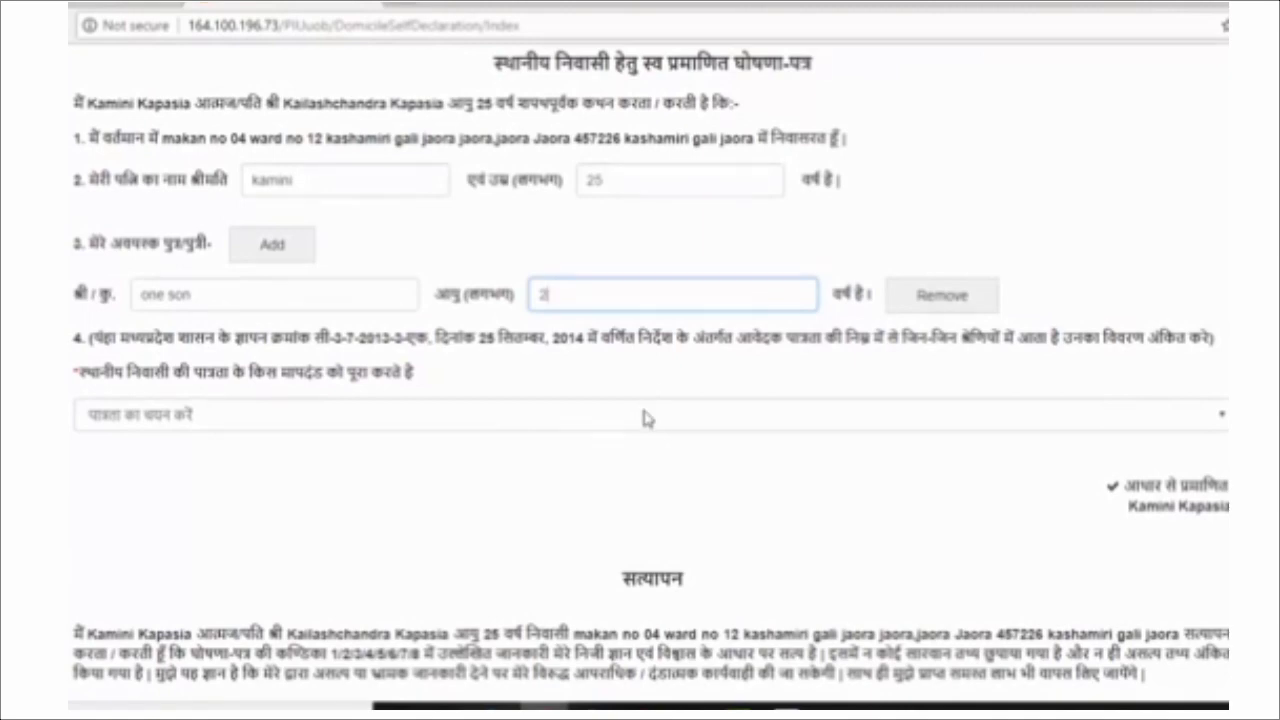
# Choose the 10-year continuous residence criterion, set place to 'bhopal', and submit the domicile declaration.
pyautogui.click(644, 418)
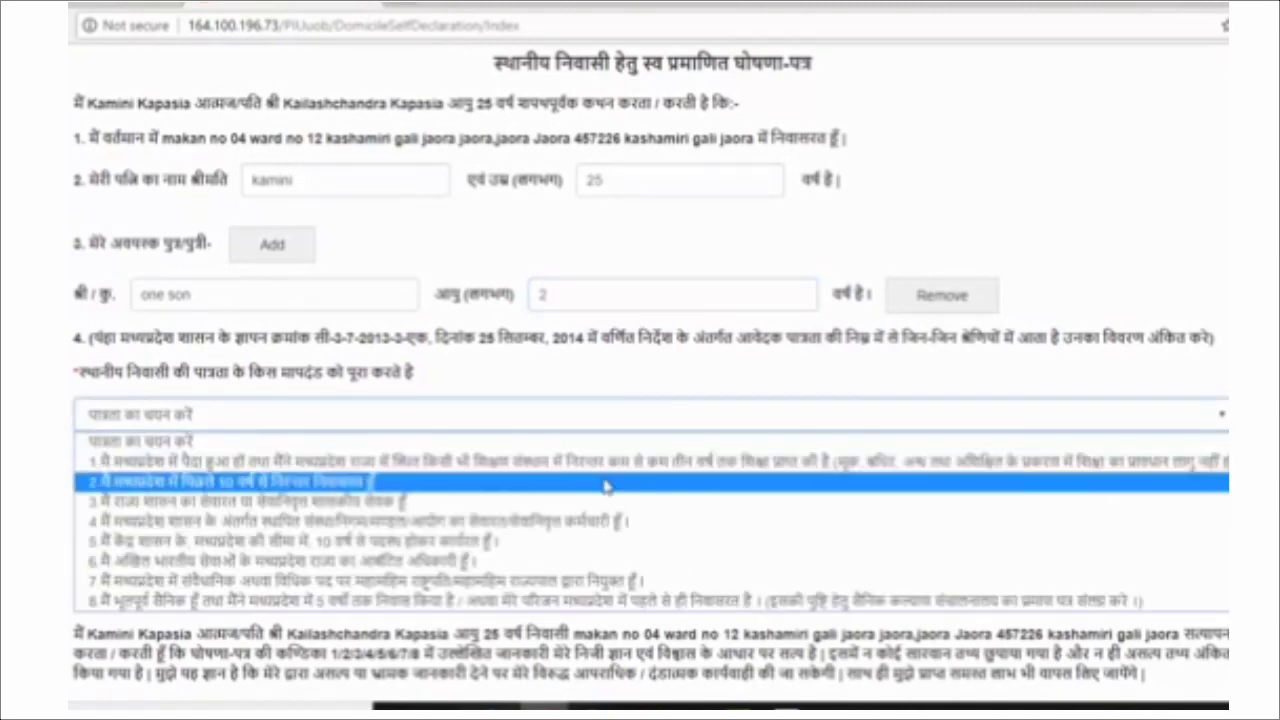
pyautogui.click(606, 486)
pyautogui.scroll(-4, 440, 565)
pyautogui.click(457, 537)
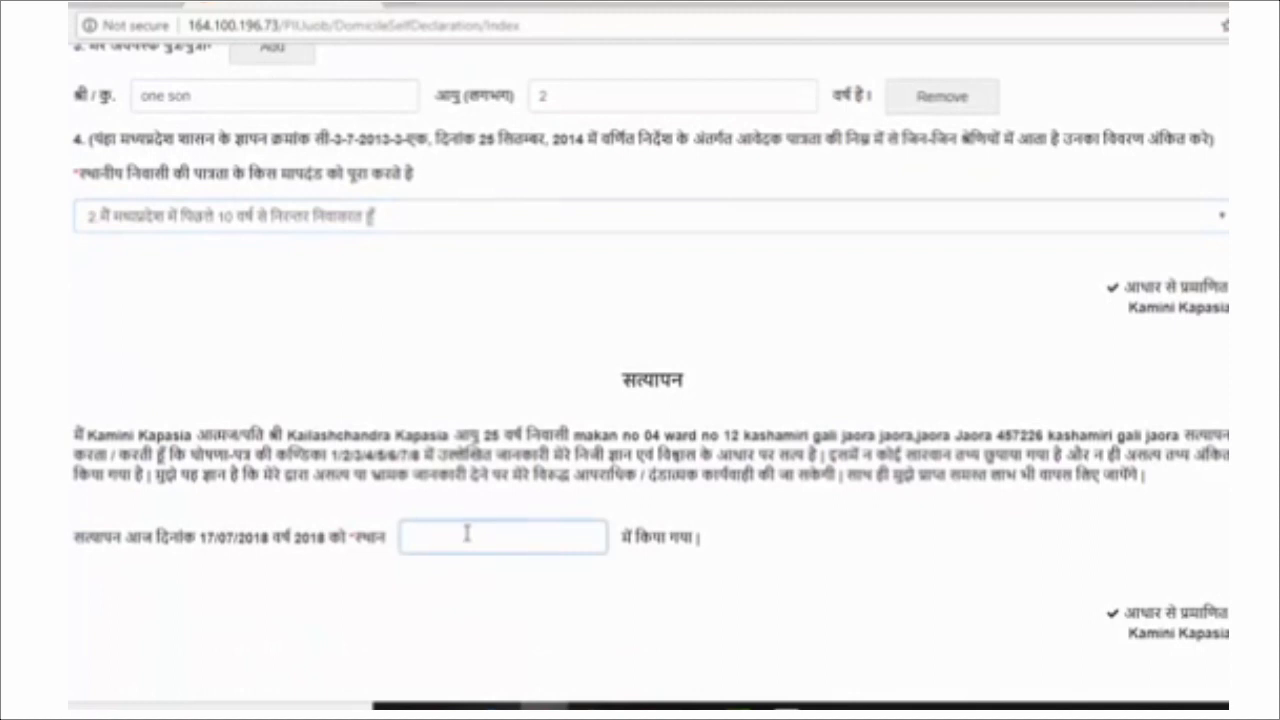
pyautogui.write('bhopal')
pyautogui.scroll(-4, 686, 571)
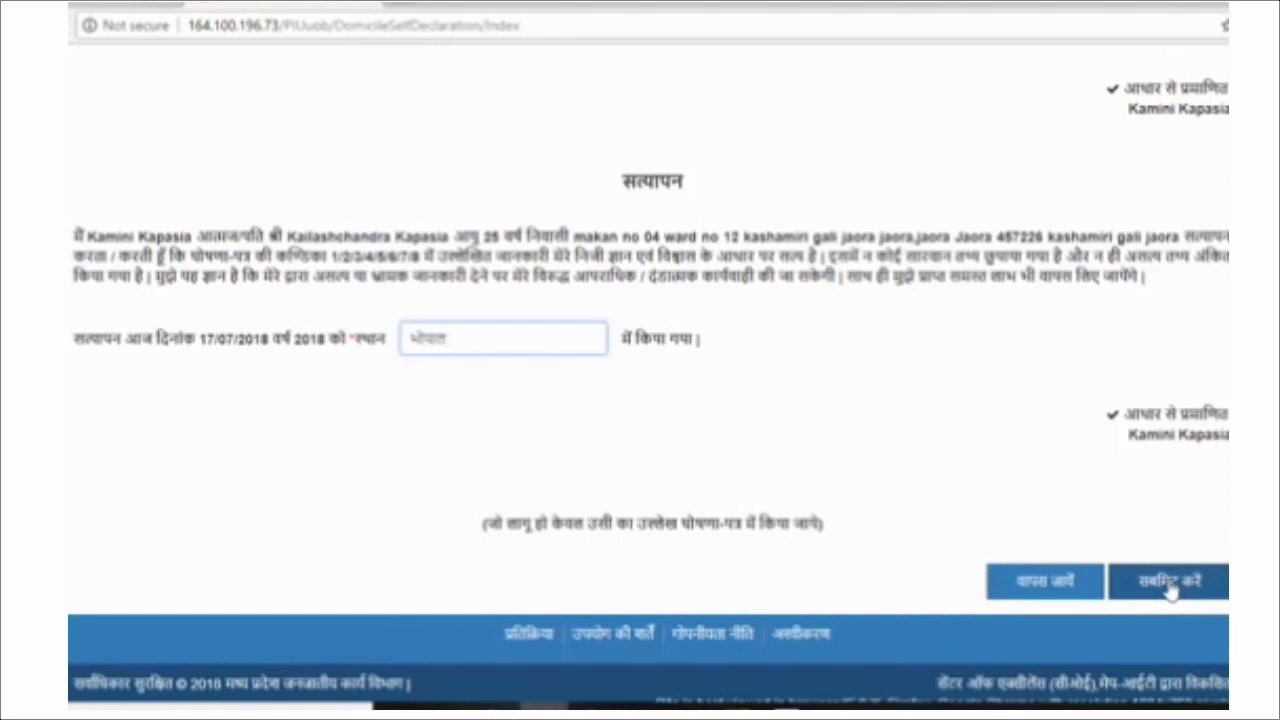
pyautogui.click(1170, 591)
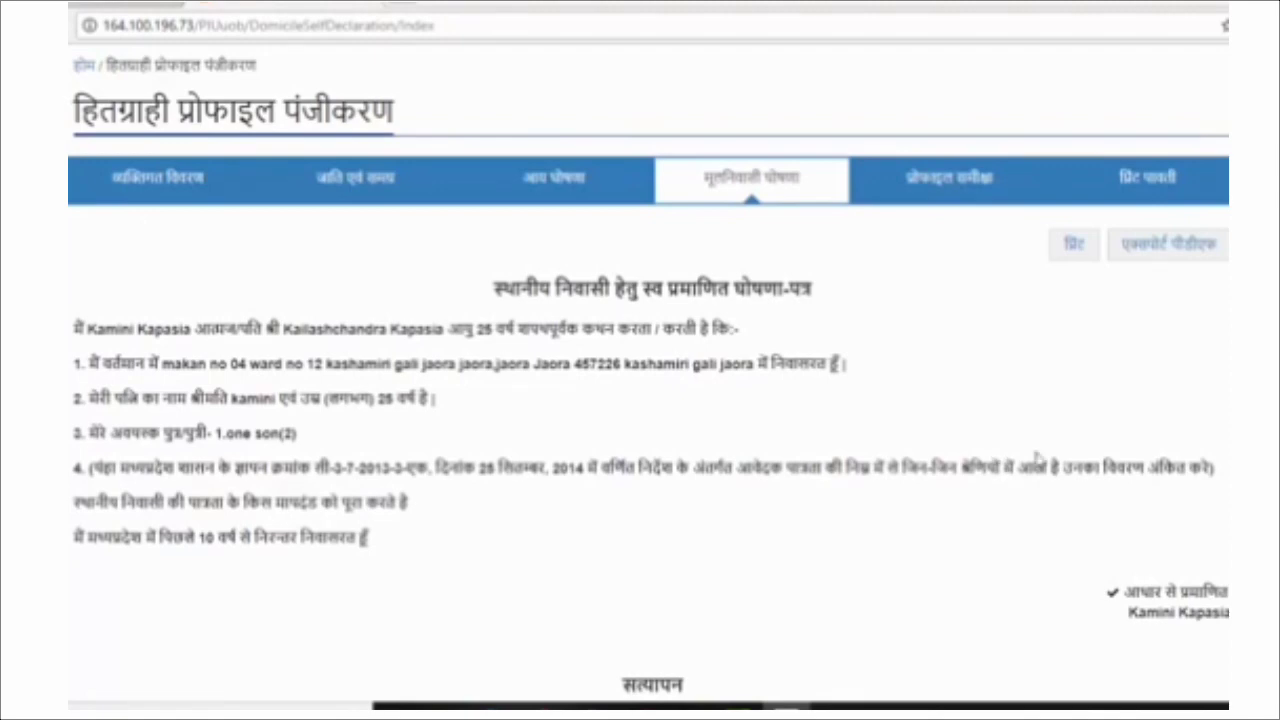
# Save the domicile declaration summary and continue to the profile review.
pyautogui.scroll(-1, 688, 484)
pyautogui.scroll(-4, 688, 484)
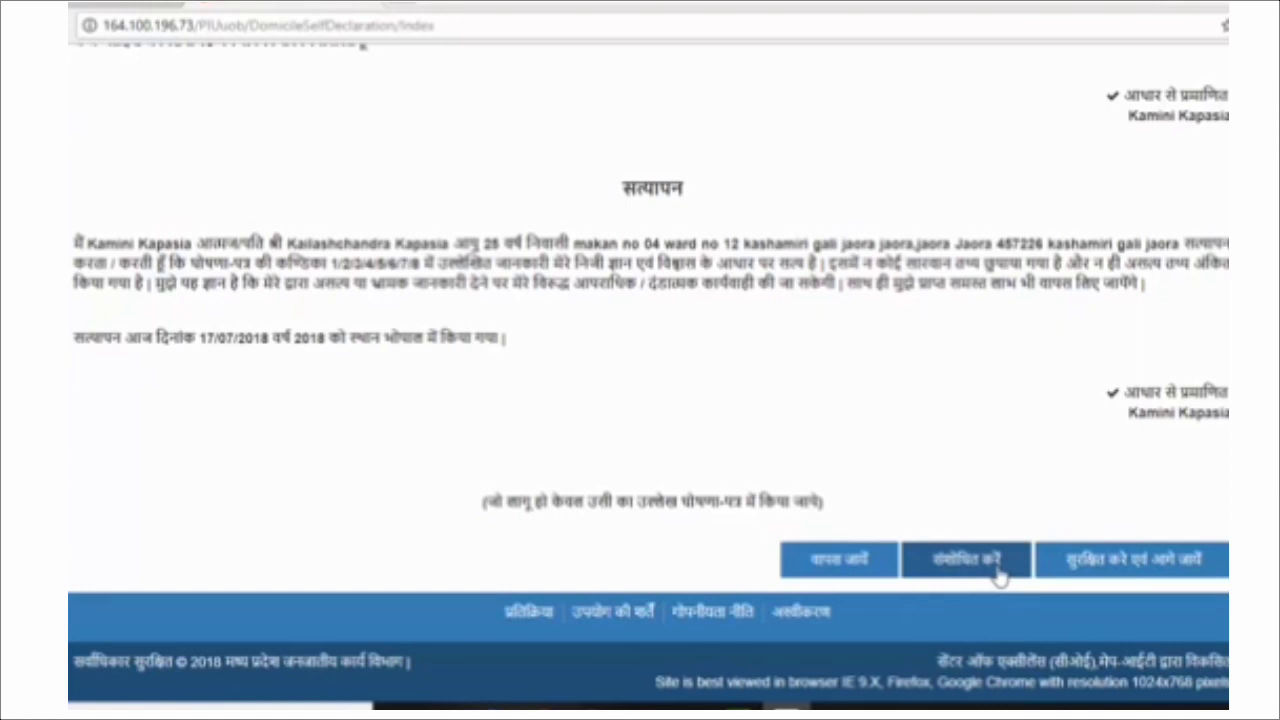
pyautogui.click(1140, 568)
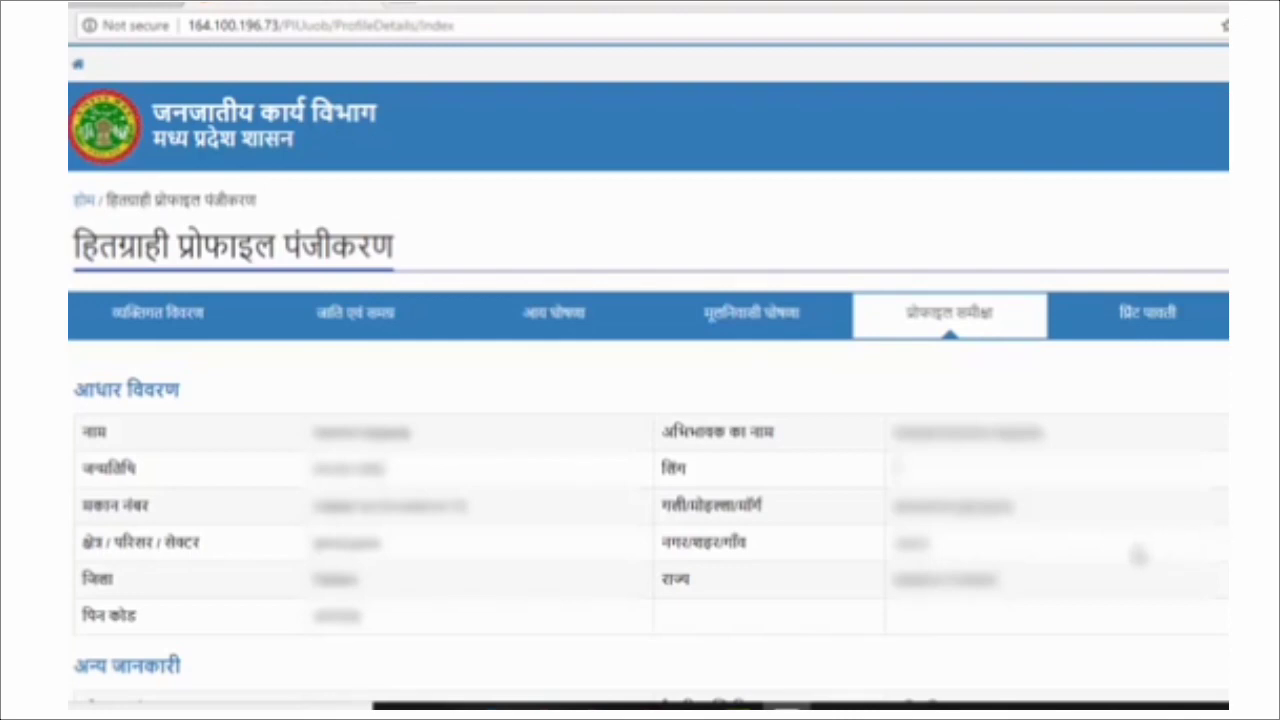
# Scroll the profile review past the caste, income and domicile summaries to the user login section.
pyautogui.scroll(-1, 1140, 554)
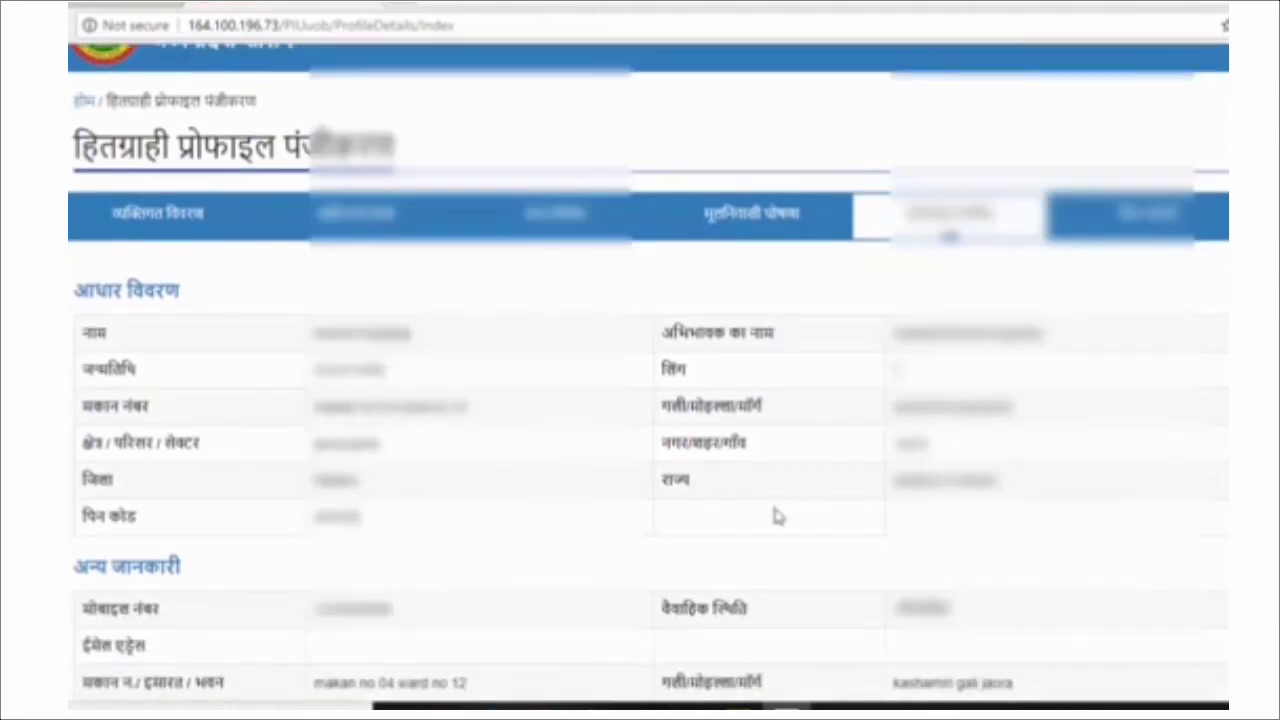
pyautogui.scroll(-2, 258, 420)
pyautogui.scroll(-1, 260, 420)
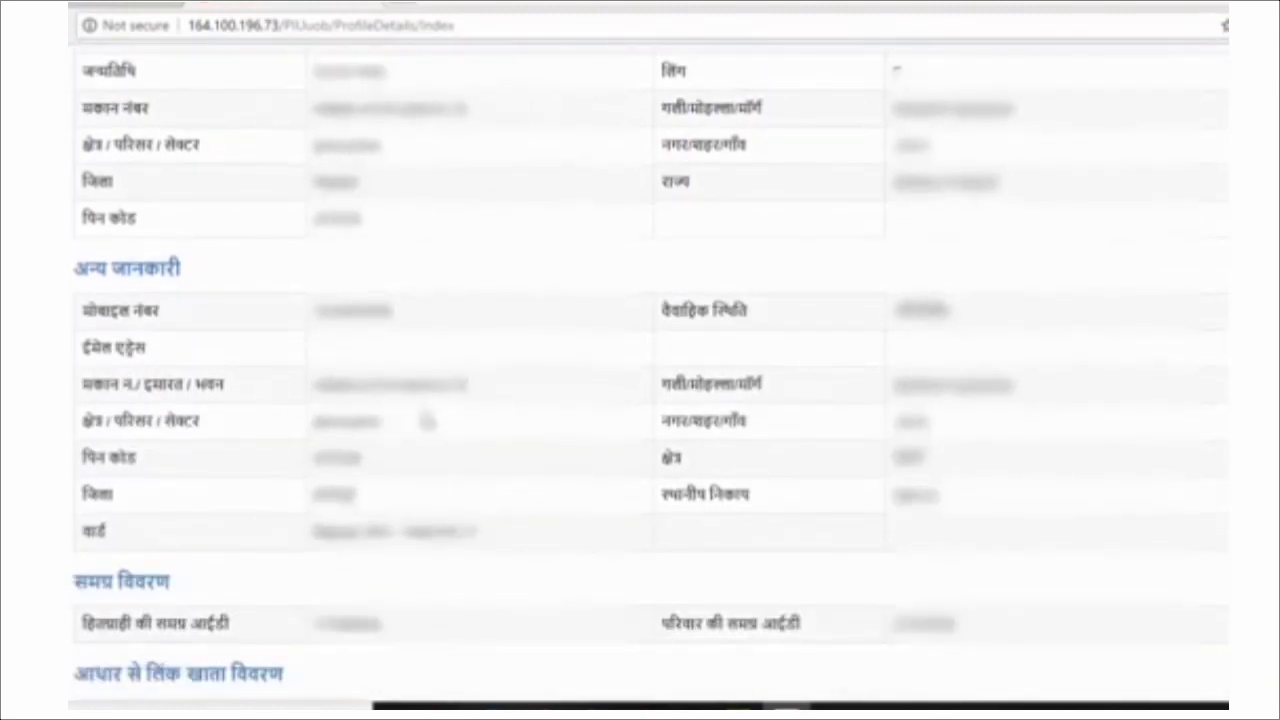
pyautogui.scroll(-1, 500, 430)
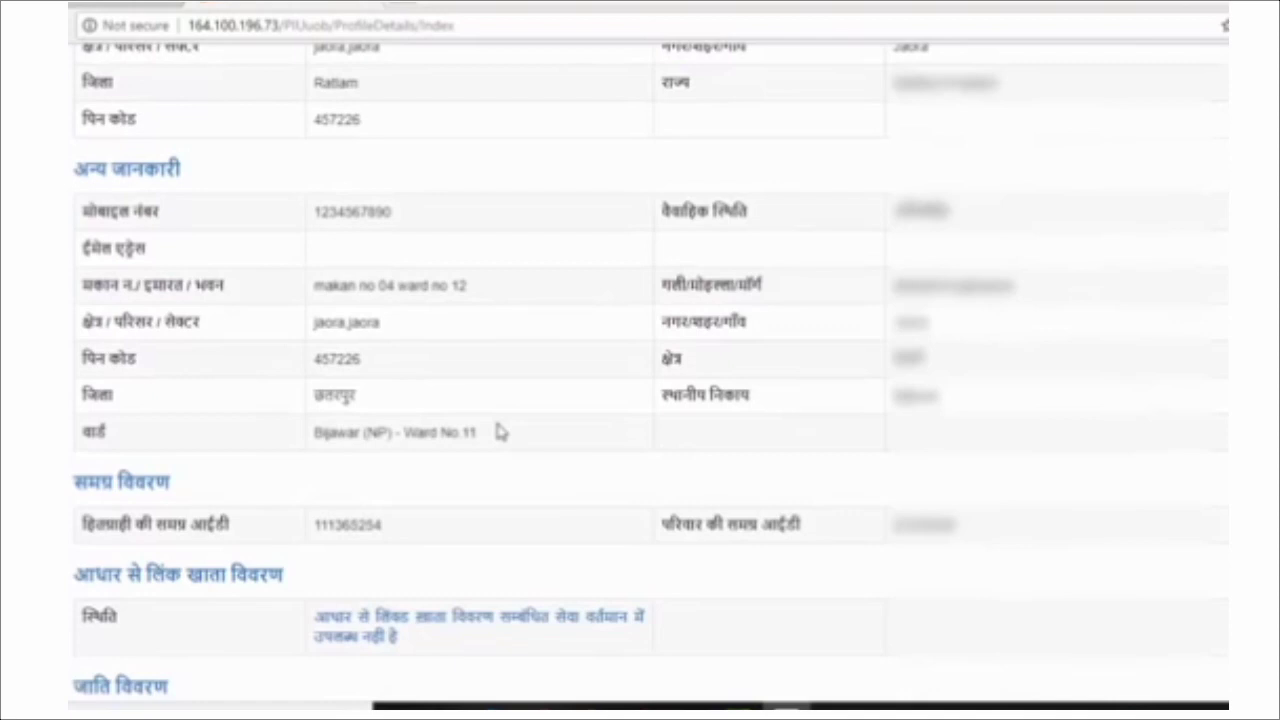
pyautogui.scroll(-5, 500, 431)
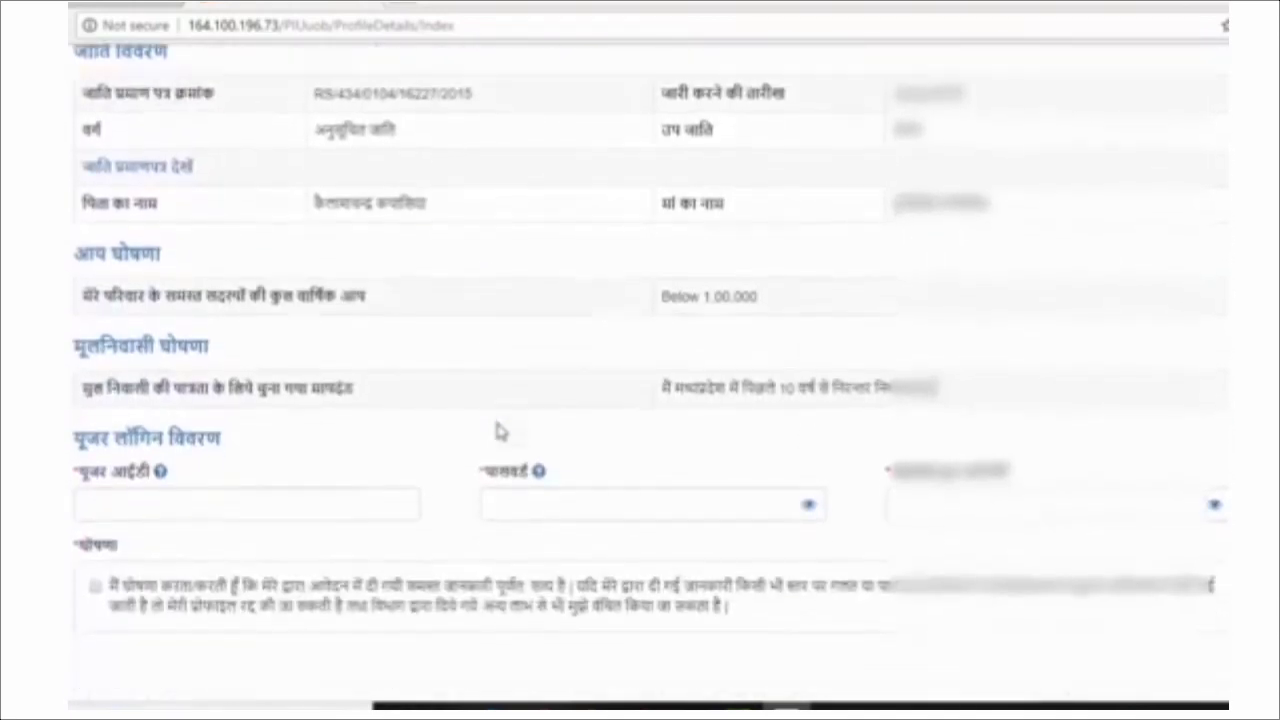
pyautogui.scroll(-2, 500, 431)
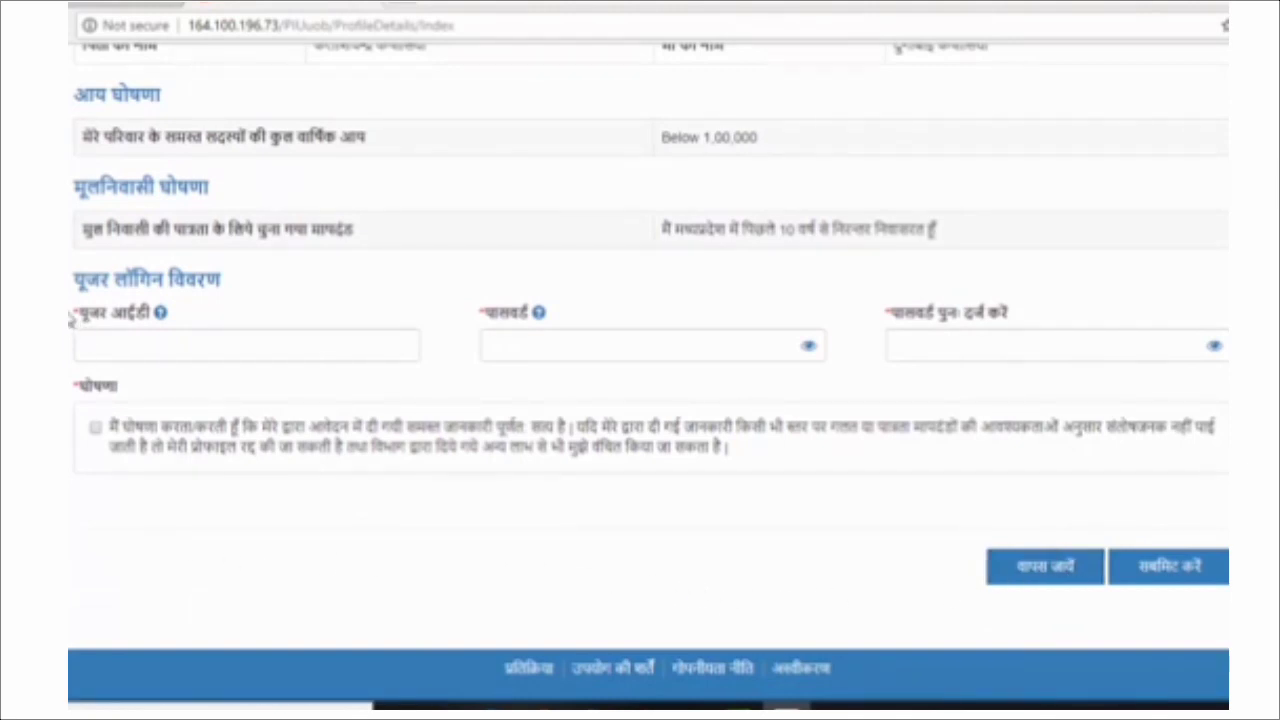
# Enter a login user ID and the account password, then re-enter the password to confirm.
pyautogui.click(190, 342)
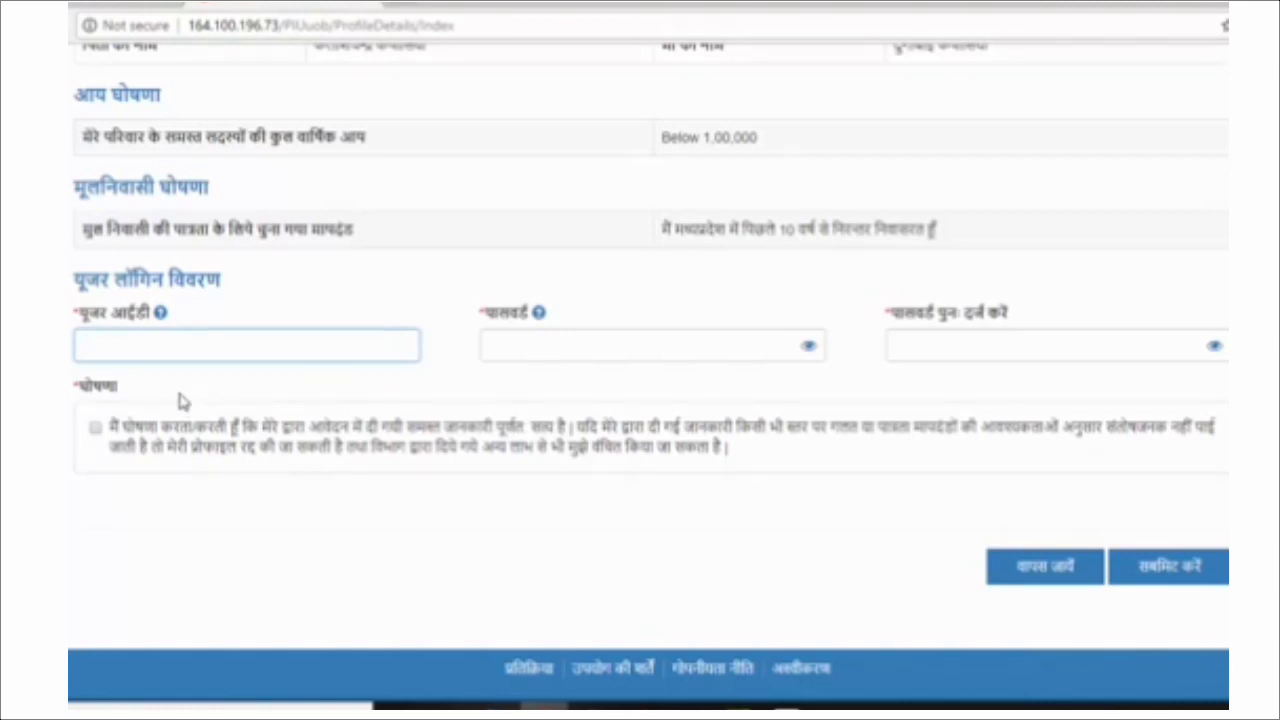
pyautogui.moveTo(161, 318)
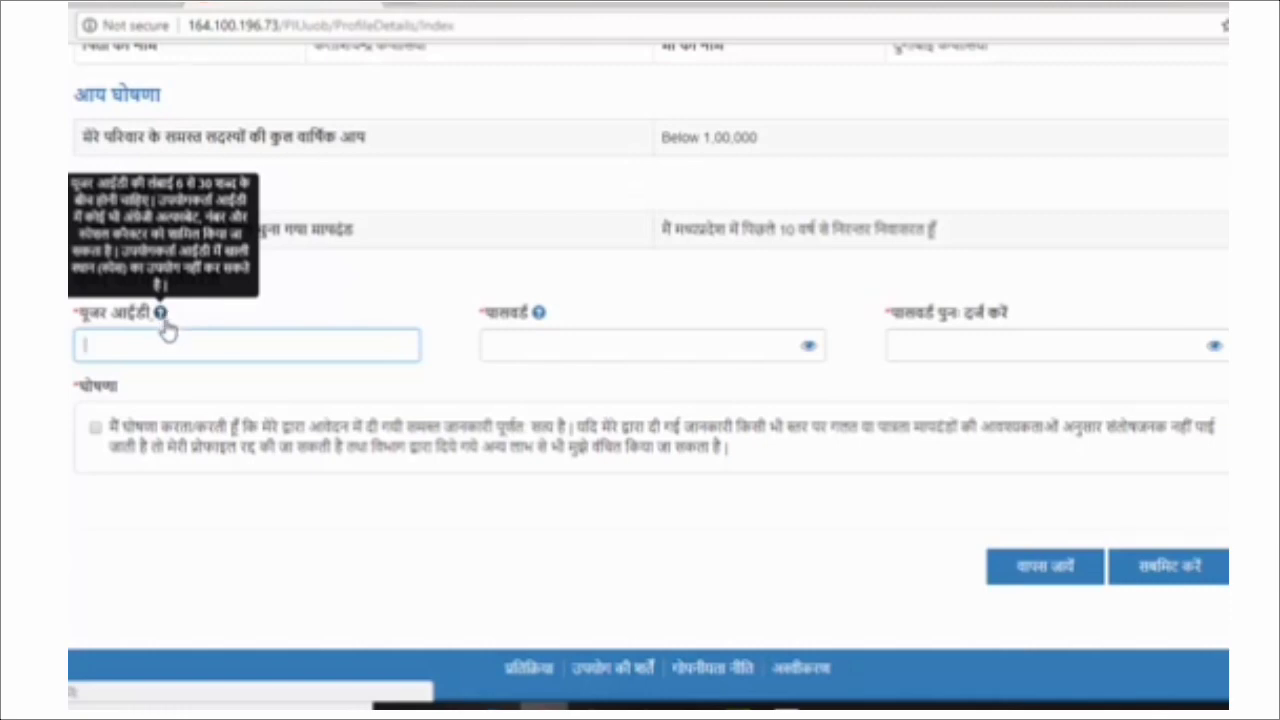
pyautogui.write('1234567')
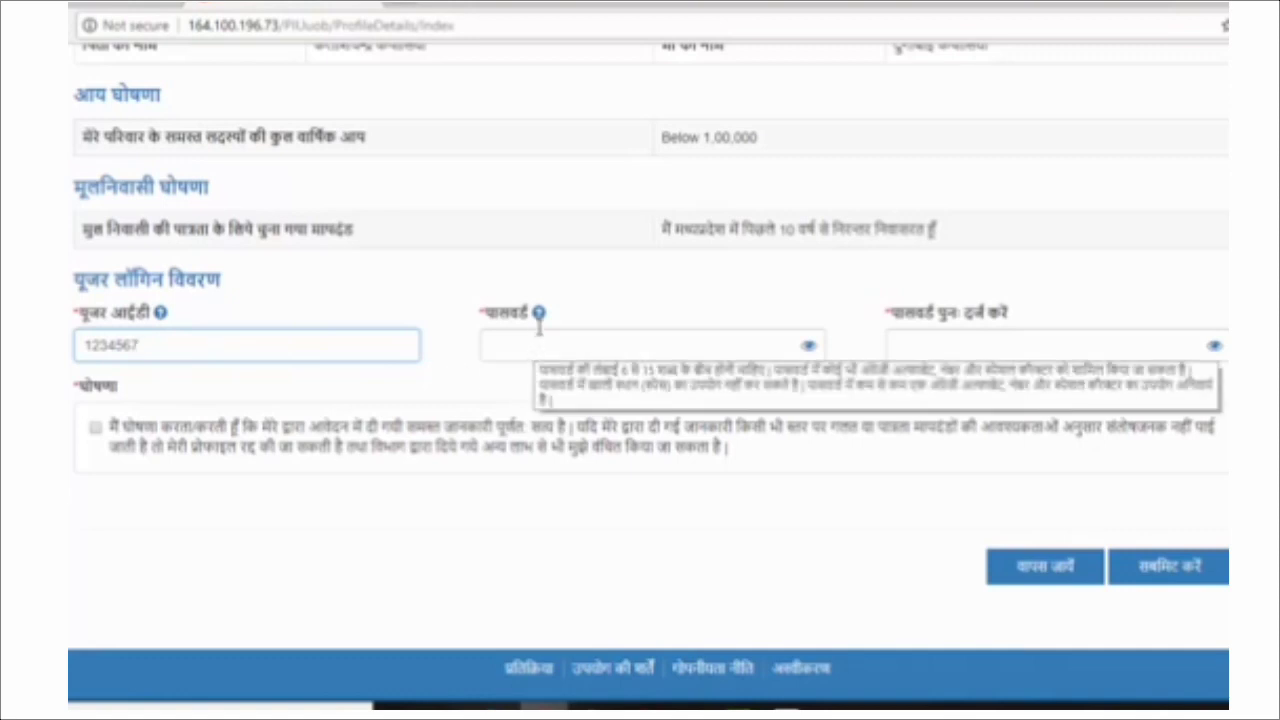
pyautogui.moveTo(539, 318)
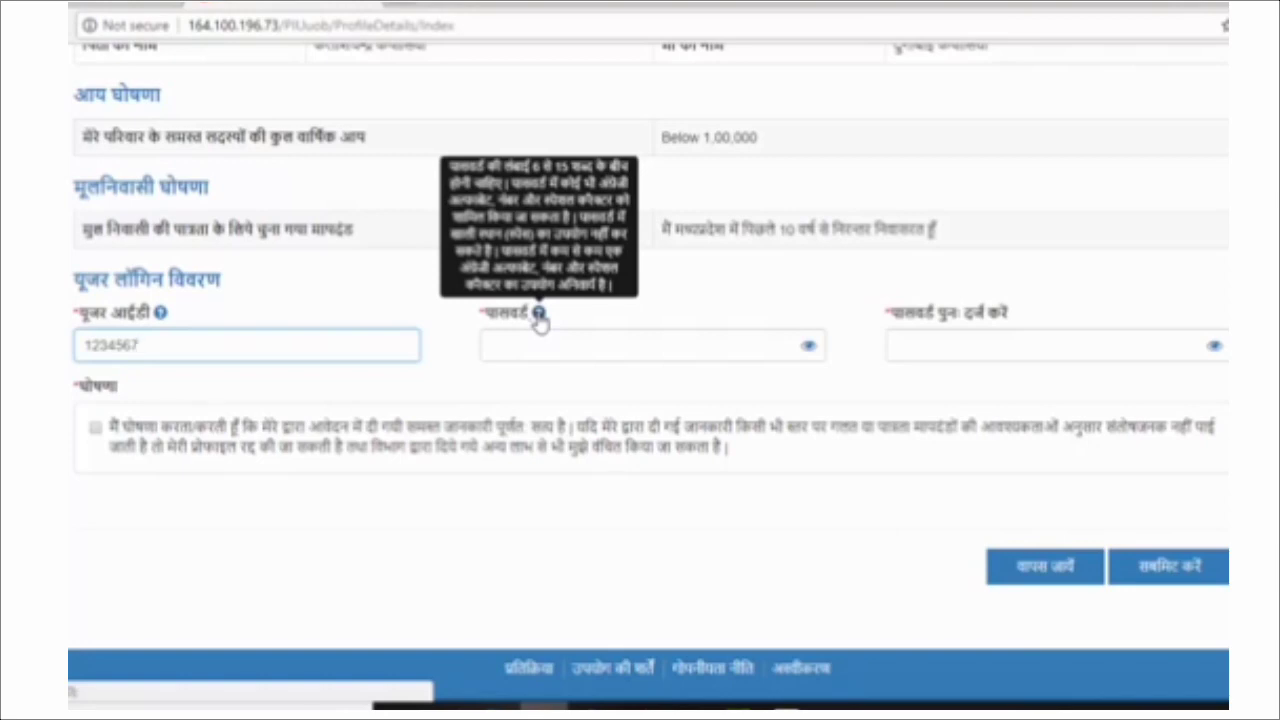
pyautogui.click(544, 336)
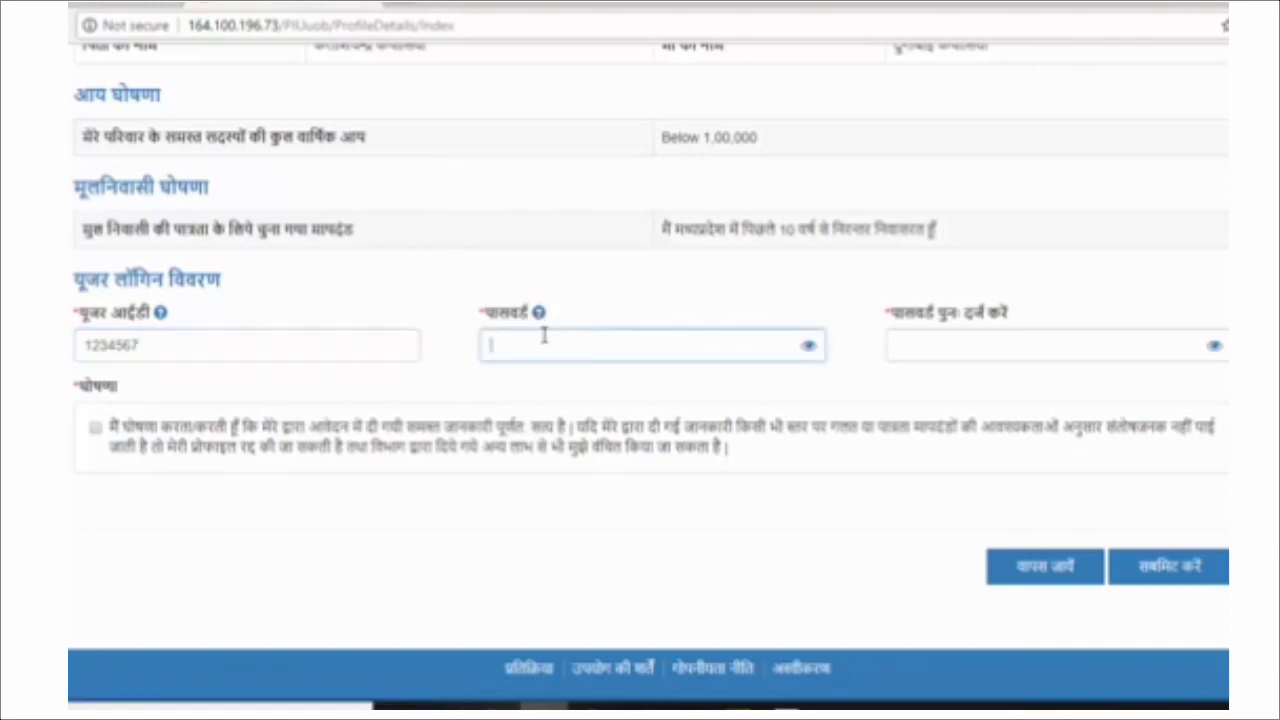
pyautogui.write('**********')
pyautogui.click(960, 337)
pyautogui.write('***')
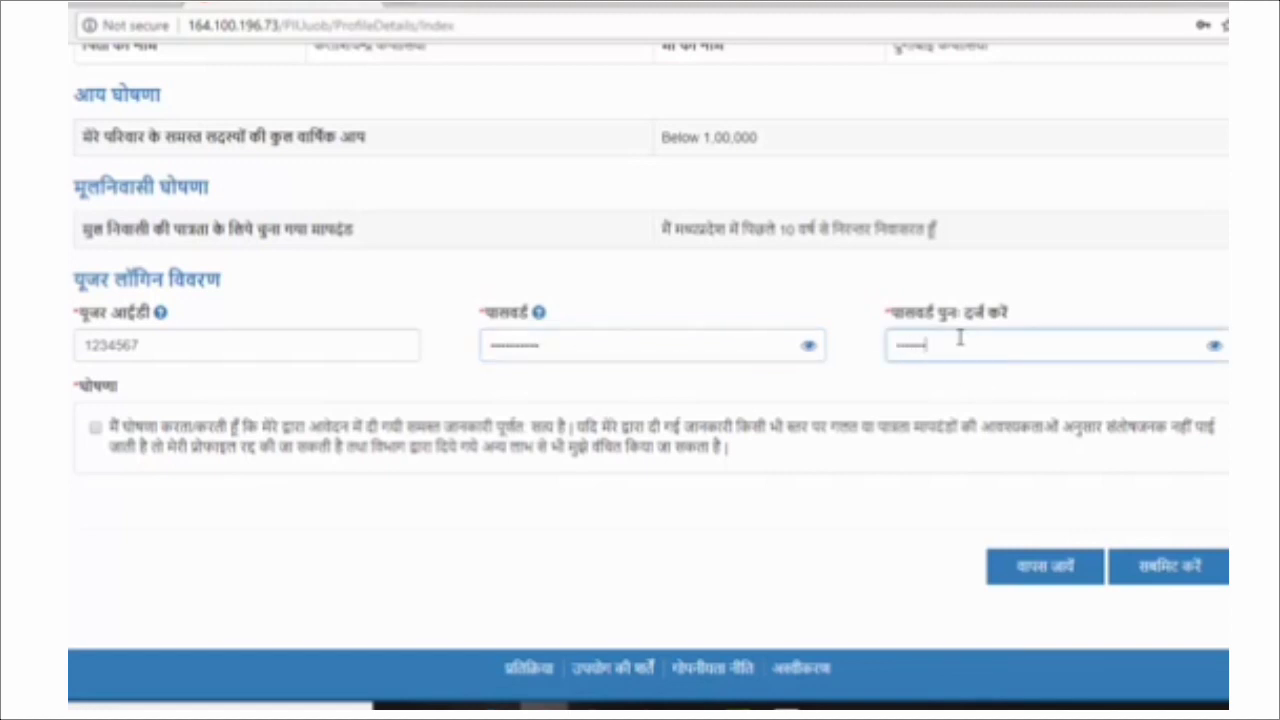
pyautogui.write('****')
# Tick the final declaration checkbox and submit the profile registration.
pyautogui.click(95, 428)
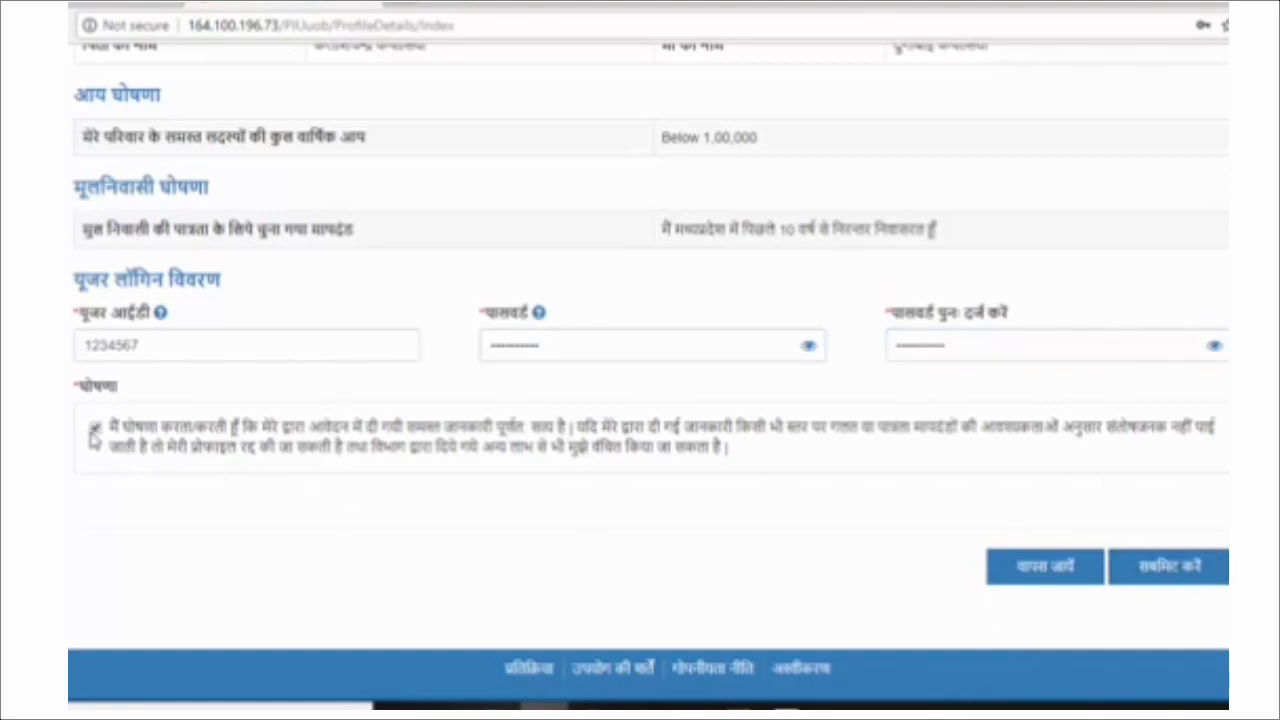
pyautogui.click(95, 430)
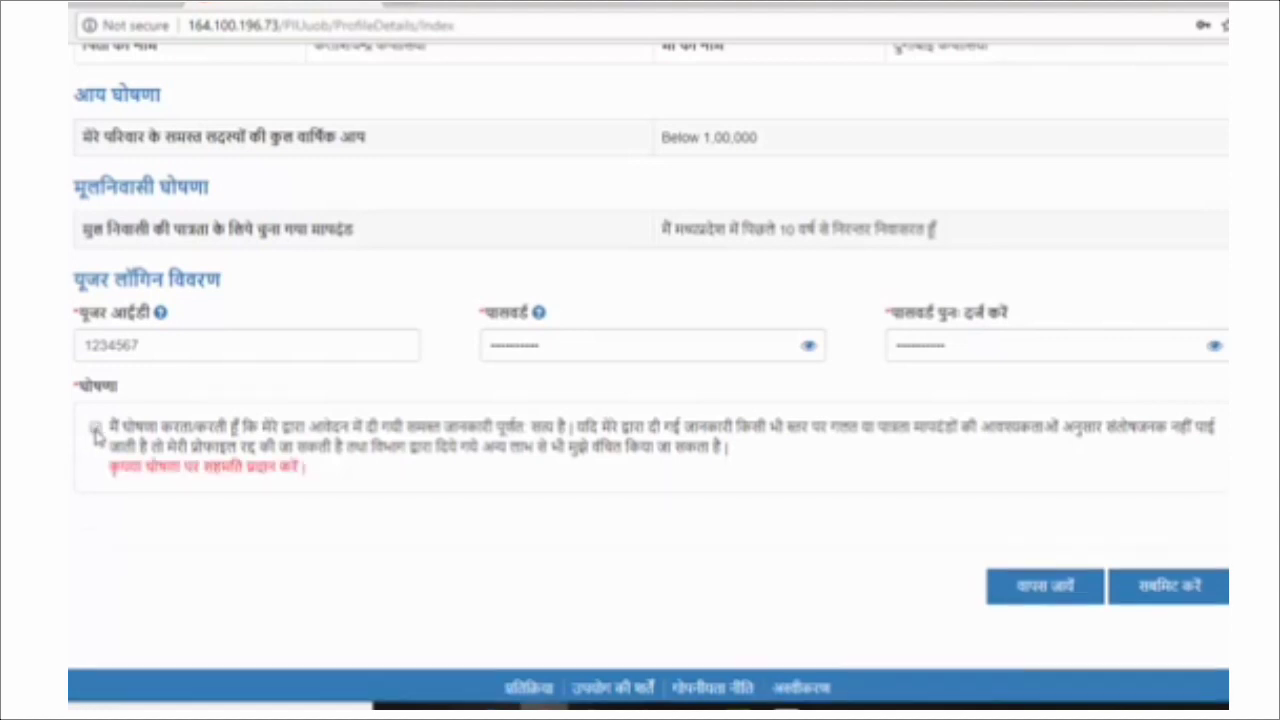
pyautogui.click(95, 428)
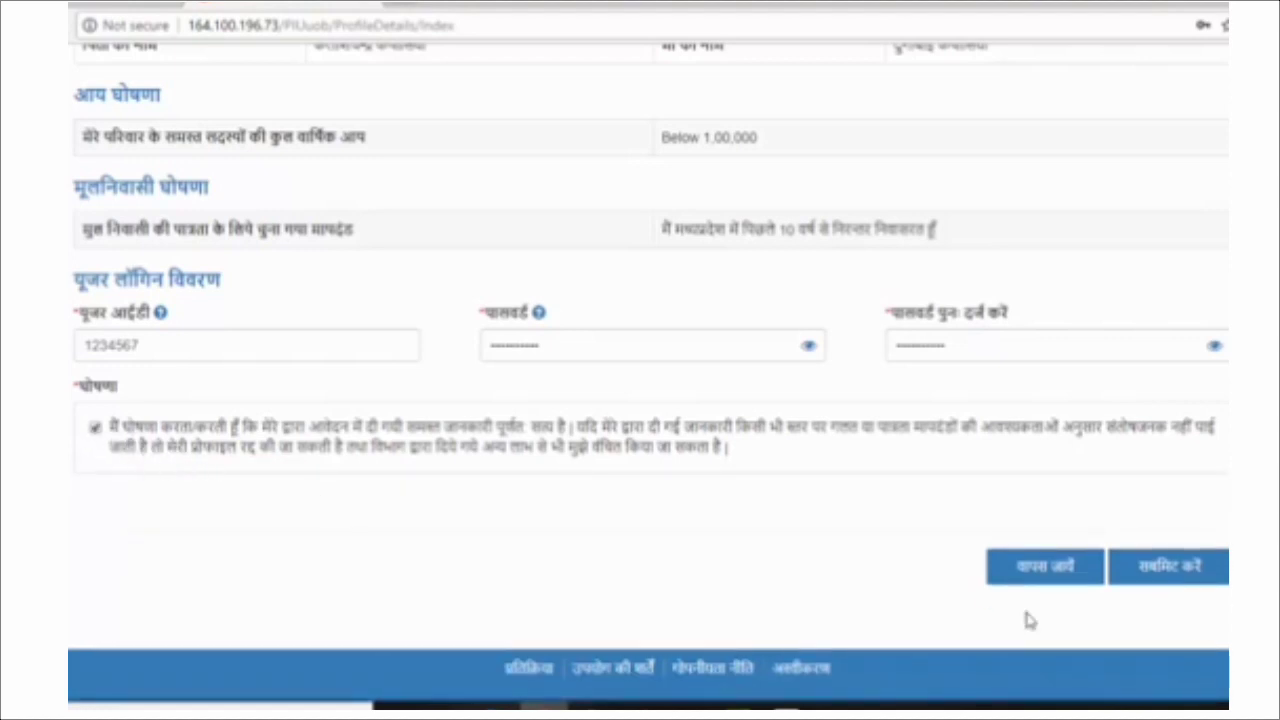
pyautogui.click(1182, 568)
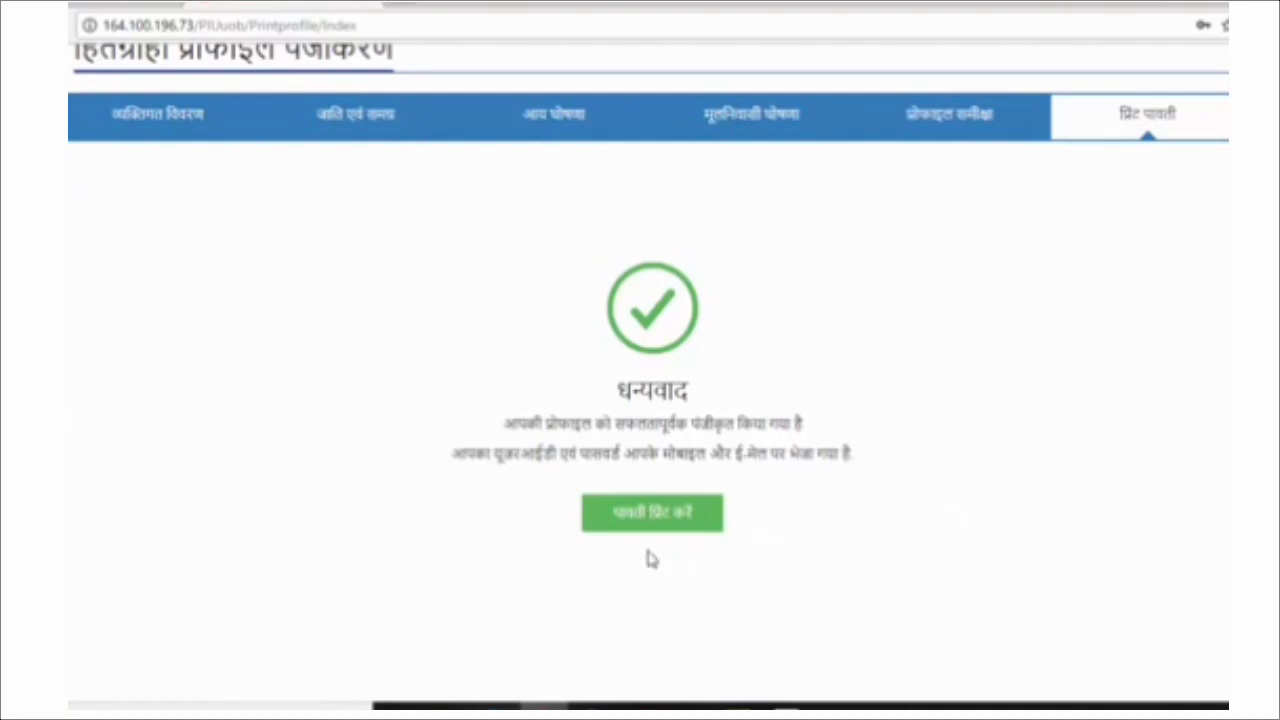
# Request the printable registration receipt with पावती प्रिंट करें.
pyautogui.click(670, 522)
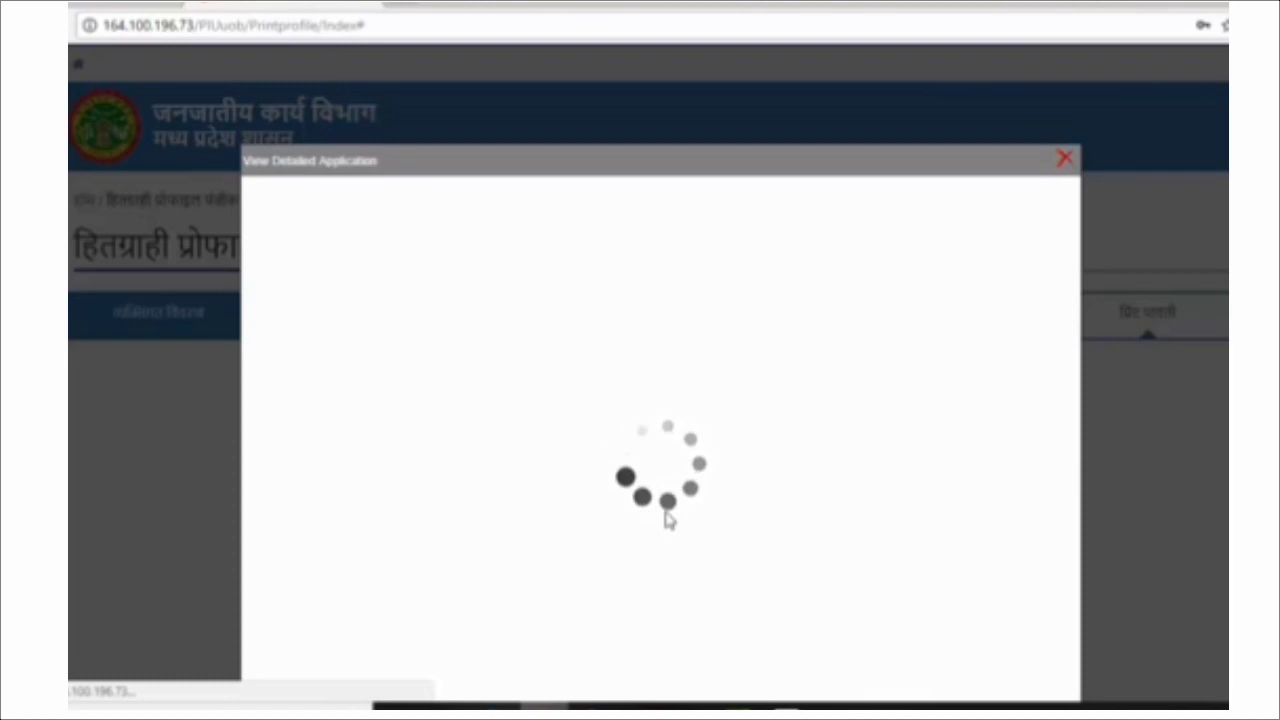
# Review the View Detailed Application receipt, print it and save a copy.
pyautogui.scroll(-1, 666, 514)
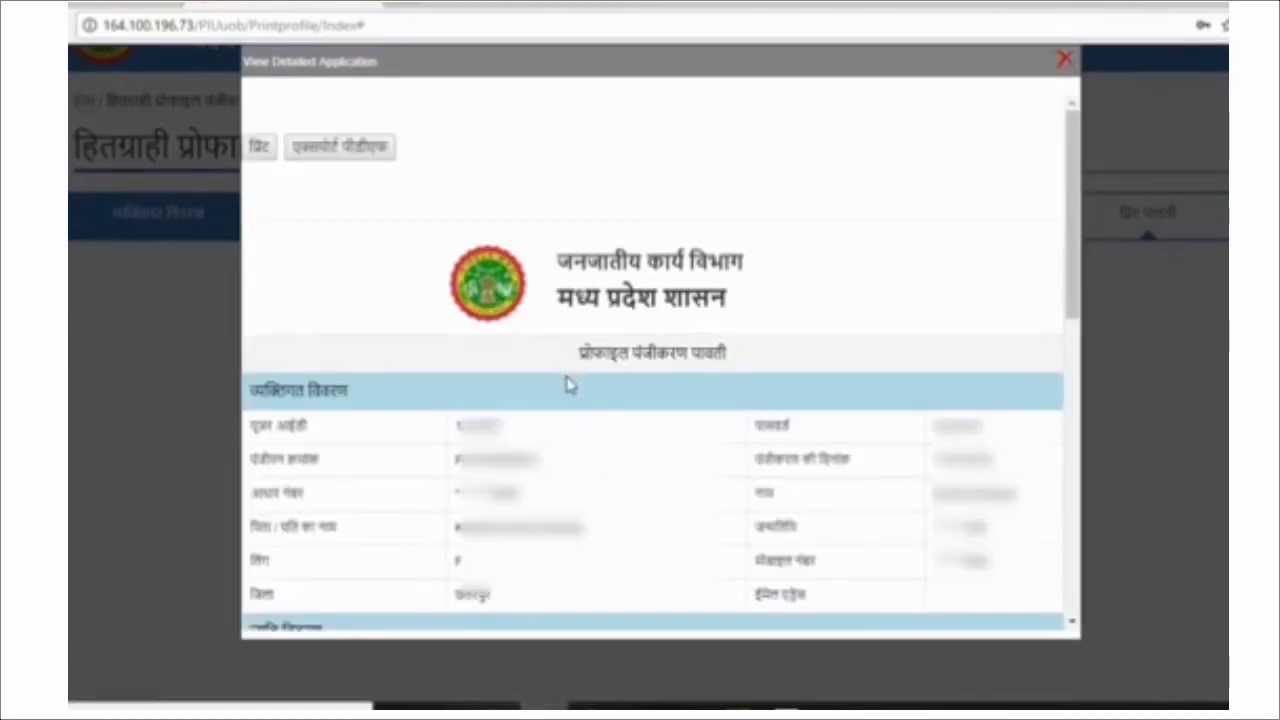
pyautogui.scroll(-1, 568, 384)
pyautogui.scroll(-10, 568, 384)
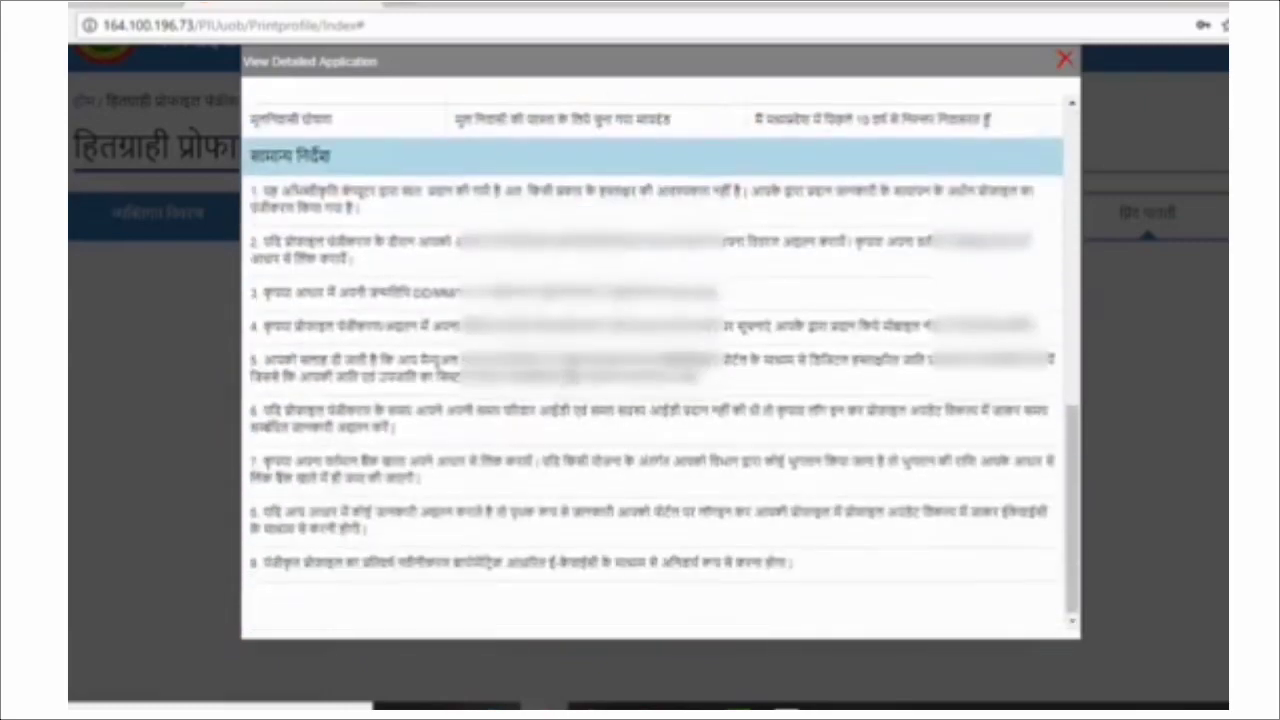
pyautogui.scroll(4, 640, 400)
pyautogui.scroll(8, 731, 366)
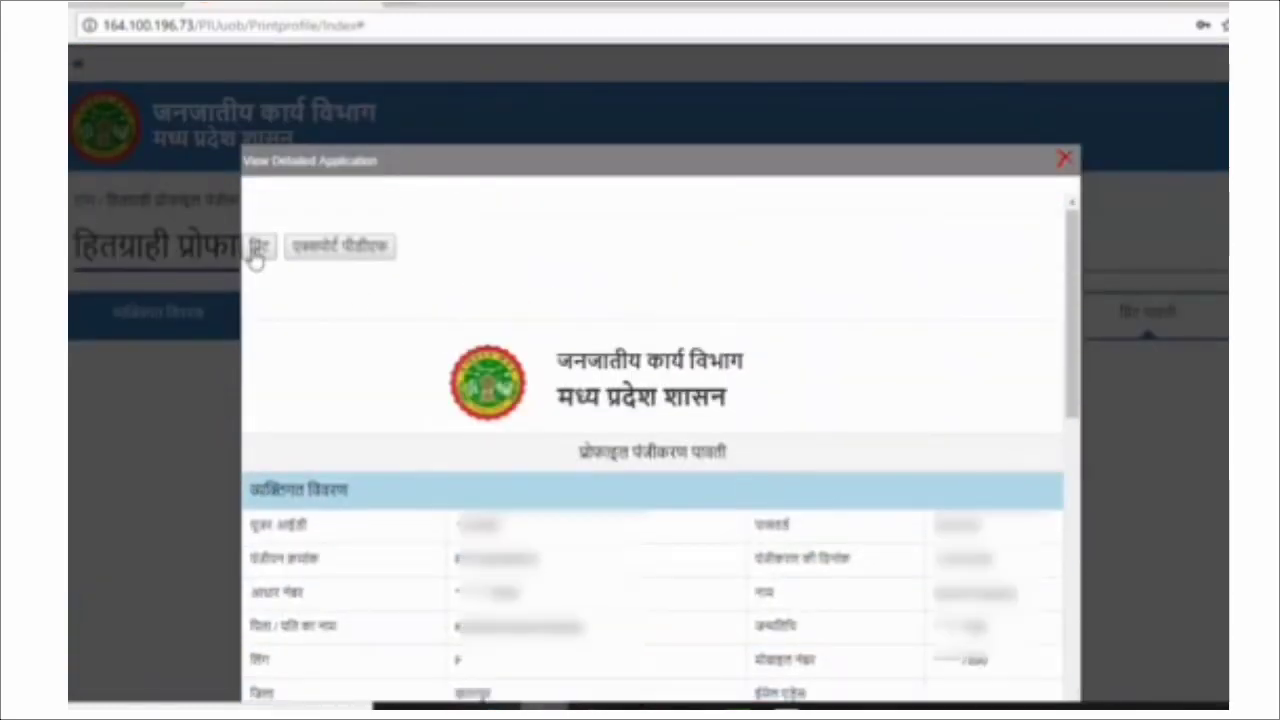
pyautogui.click(262, 250)
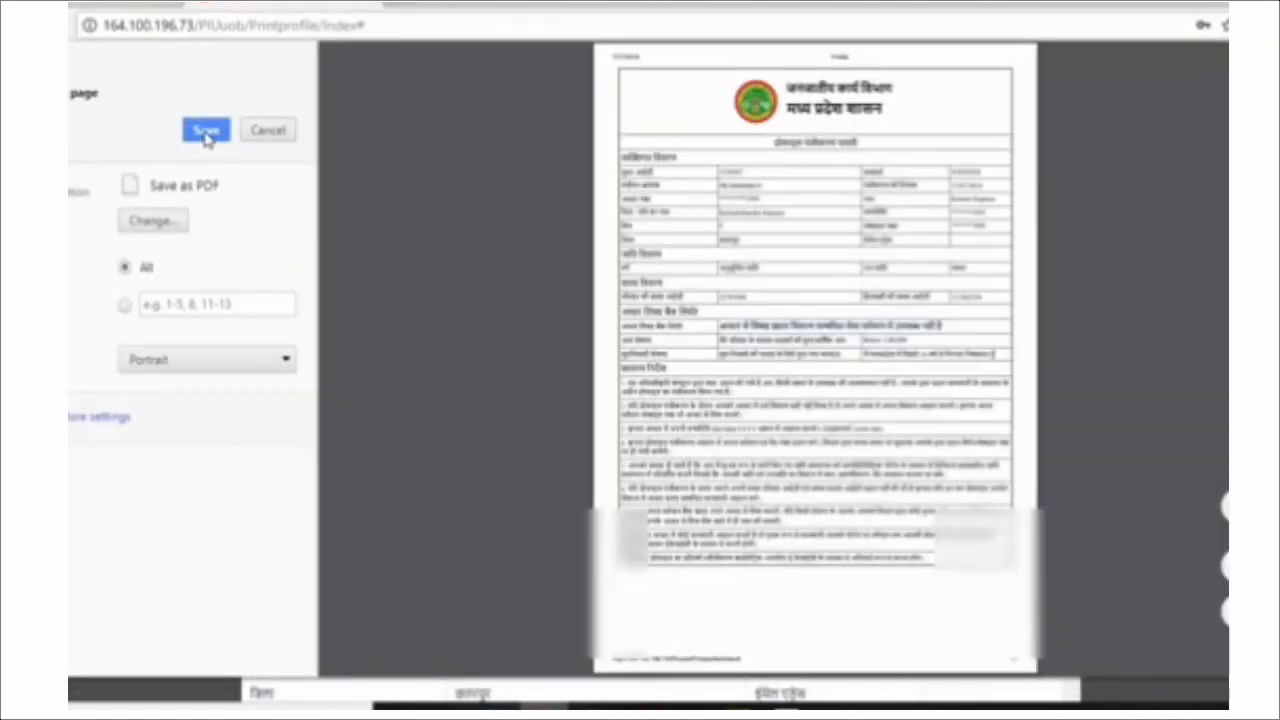
pyautogui.click(205, 134)
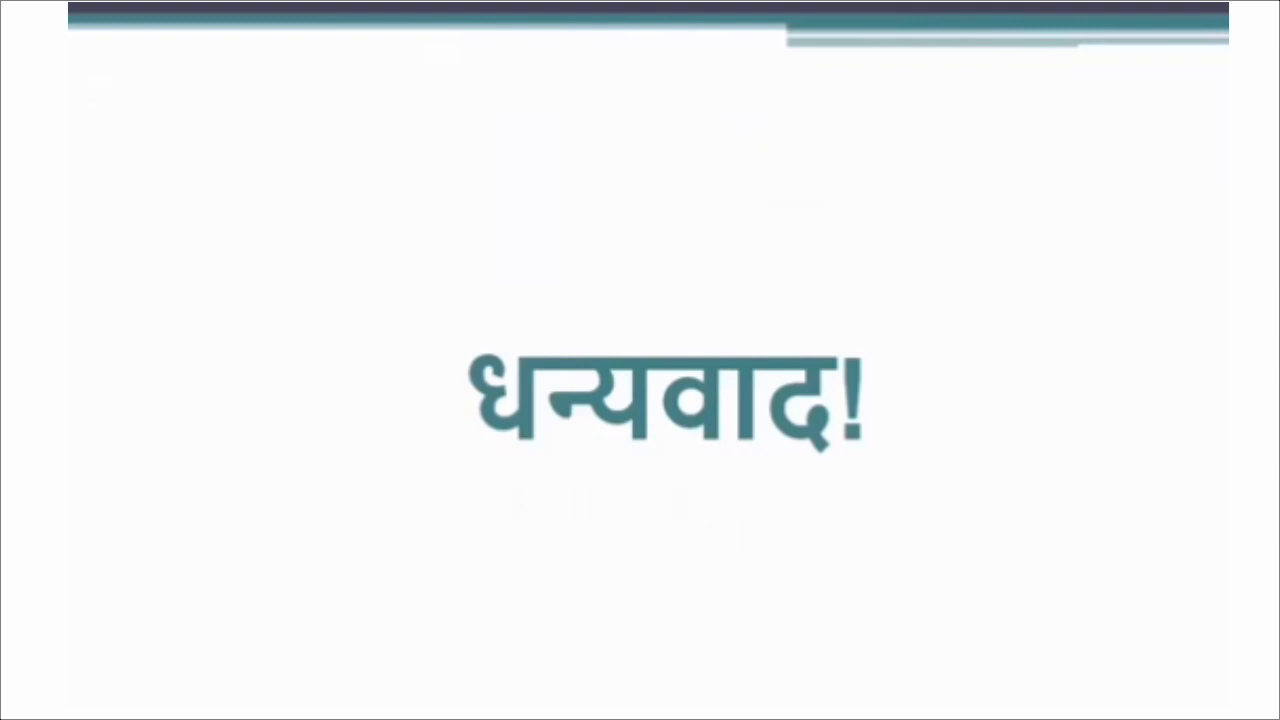